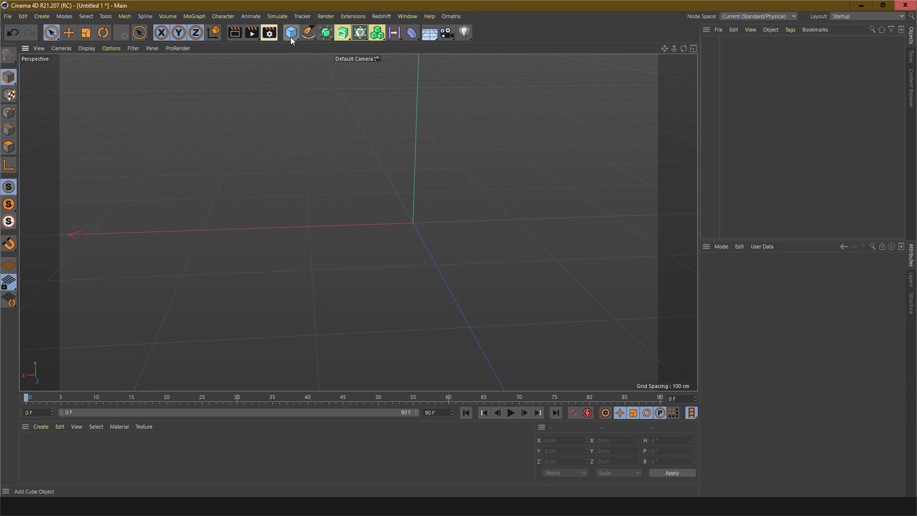
Add a sphere primitive to the scene and set its segments to 32
{"action": "left_click_drag", "start_coordinate": [292, 36], "coordinate": [332, 54]}
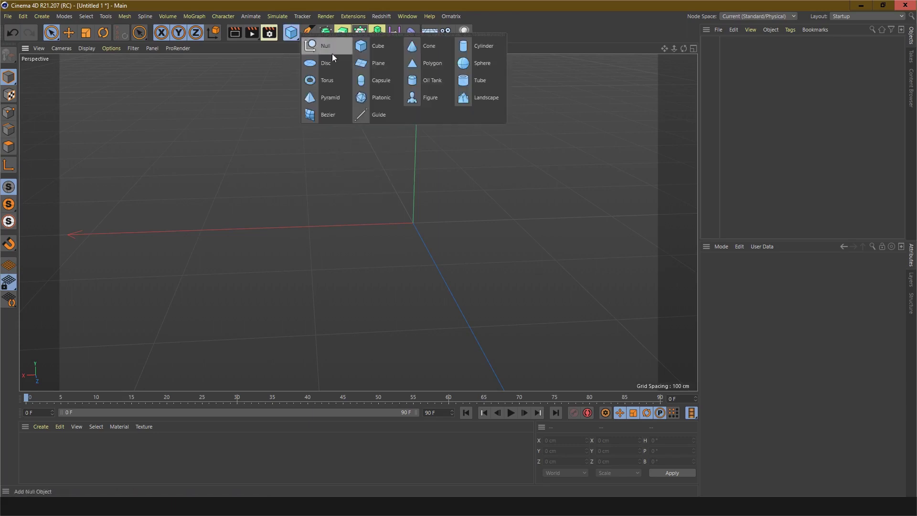
{"action": "left_click", "coordinate": [490, 64]}
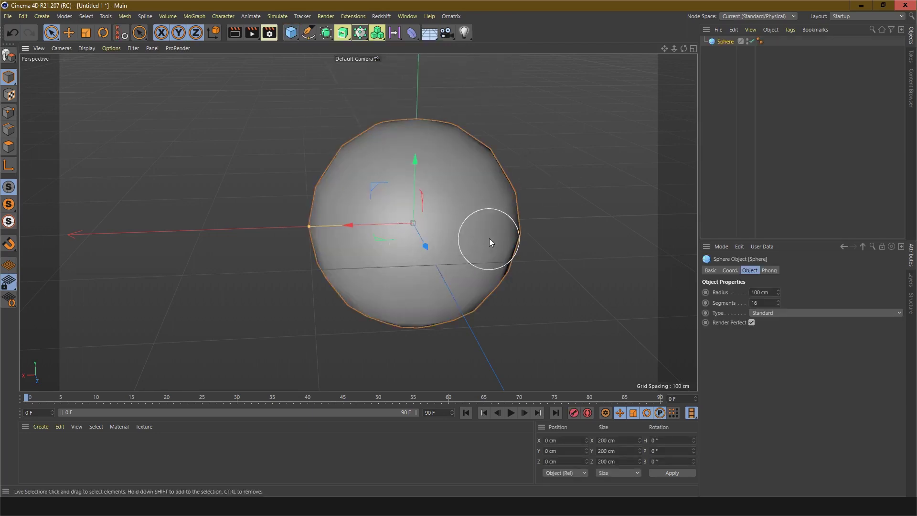
{"action": "left_click", "coordinate": [765, 303]}
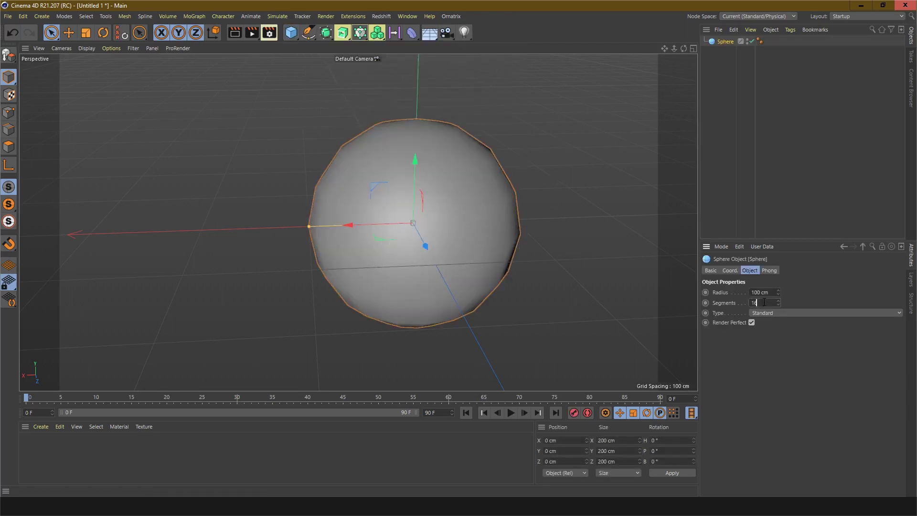
{"action": "key", "text": "Return"}
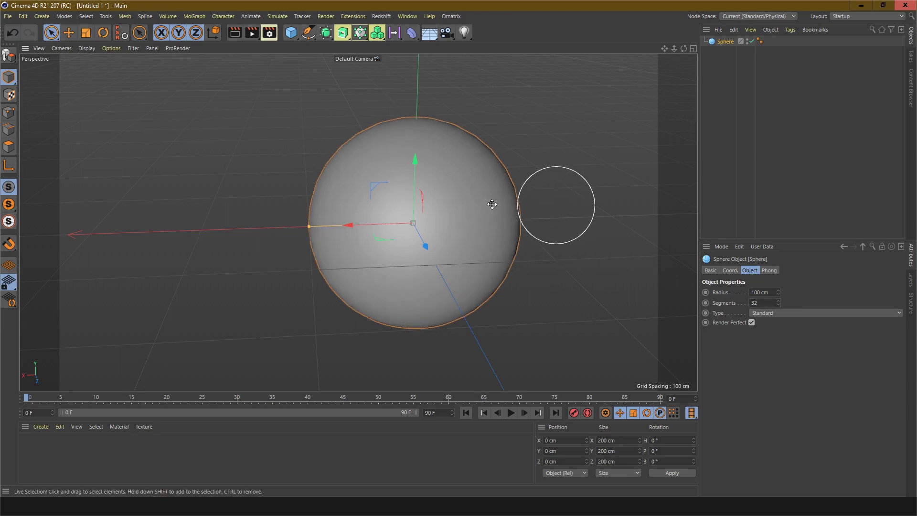
Make the sphere editable and display its points in Point mode
{"action": "middle_click_drag", "start_coordinate": [526, 202], "coordinate": [435, 202], "text": "alt"}
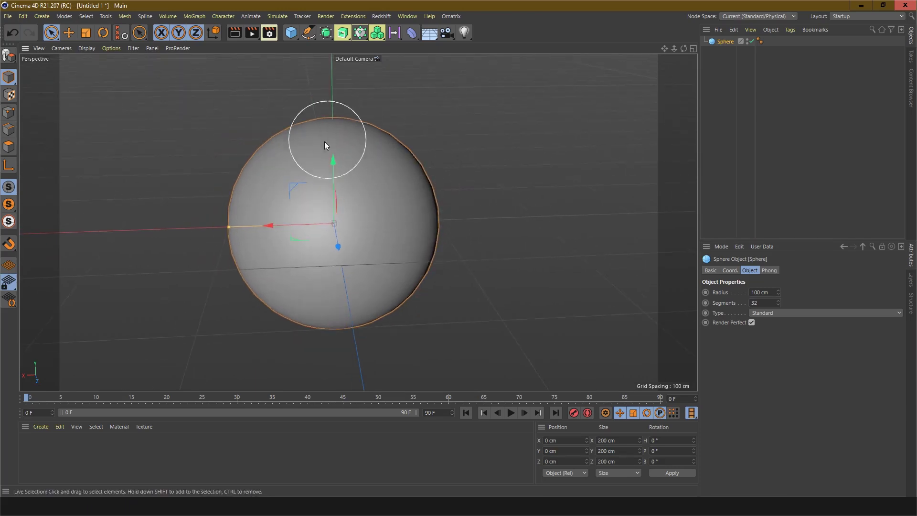
{"action": "left_click", "coordinate": [9, 58]}
{"action": "left_click", "coordinate": [6, 114]}
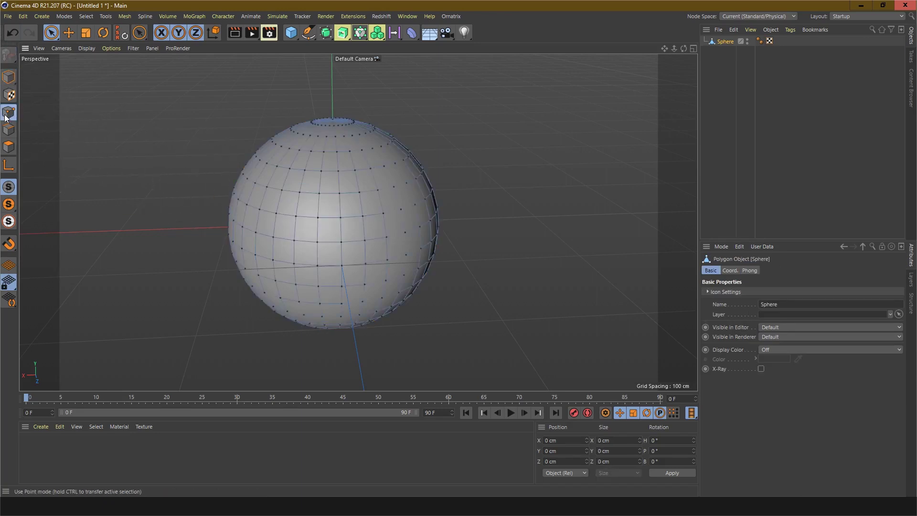
{"action": "scroll", "coordinate": [242, 182], "scroll_direction": "up", "scroll_amount": 4}
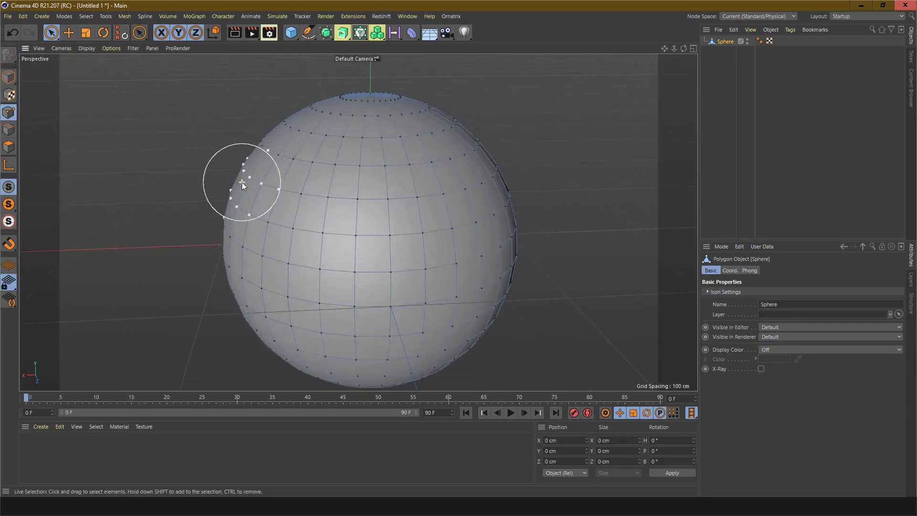
{"action": "scroll", "coordinate": [242, 182], "scroll_direction": "down", "scroll_amount": 4}
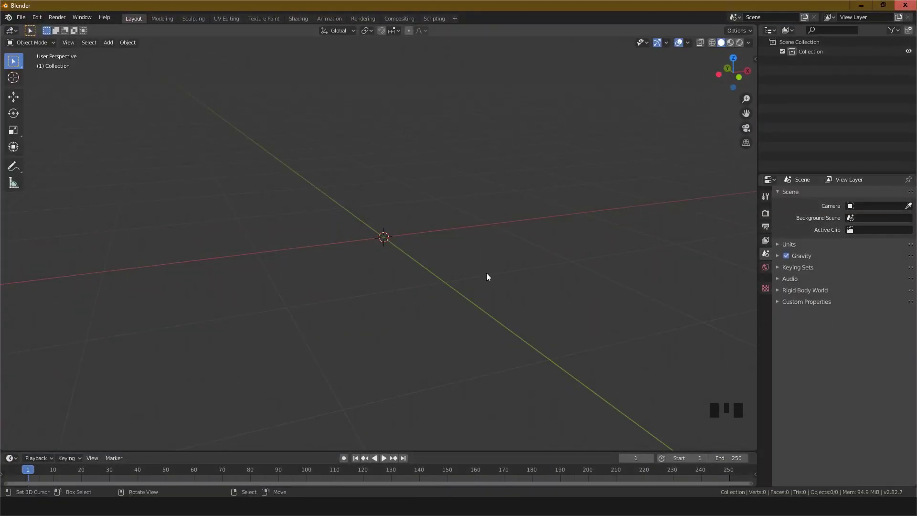
In Blender, add a UV sphere mesh and set its rings to 32
{"action": "left_click", "coordinate": [110, 45]}
{"action": "mouse_move", "coordinate": [114, 53]}
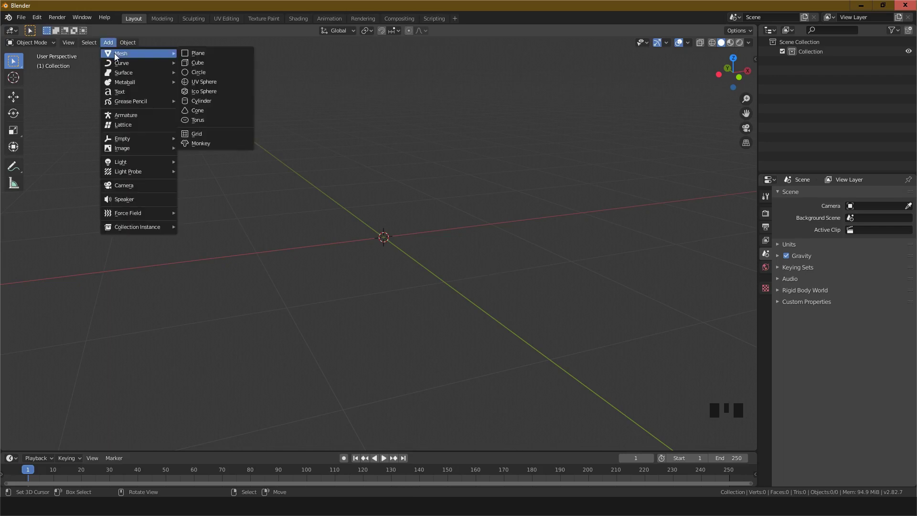
{"action": "left_click", "coordinate": [202, 82]}
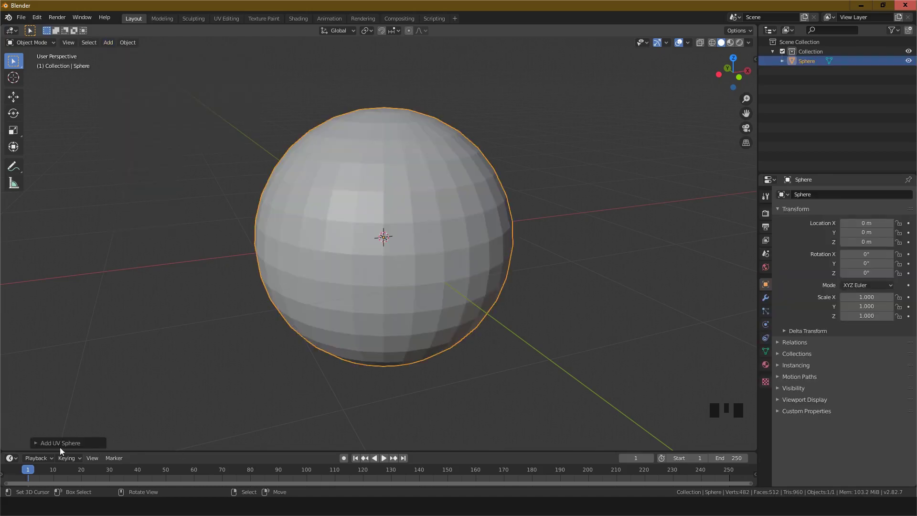
{"action": "left_click", "coordinate": [38, 444]}
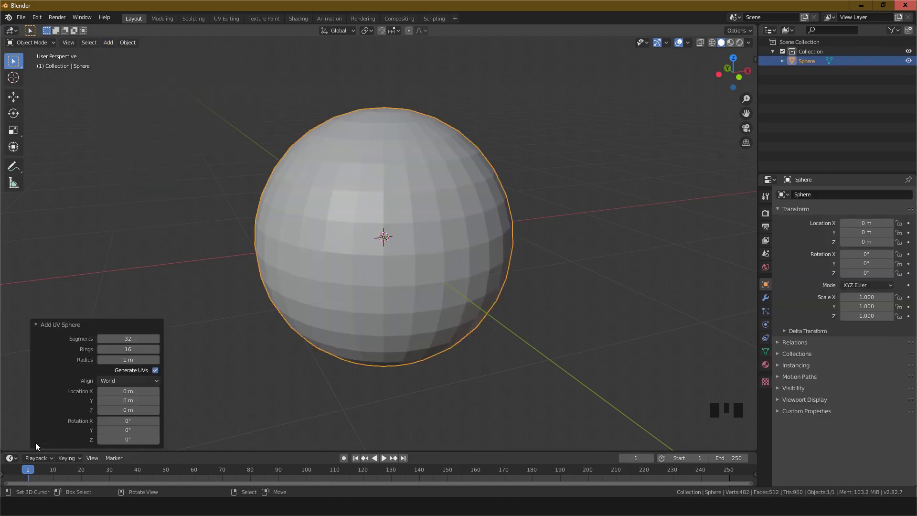
{"action": "left_click", "coordinate": [127, 350]}
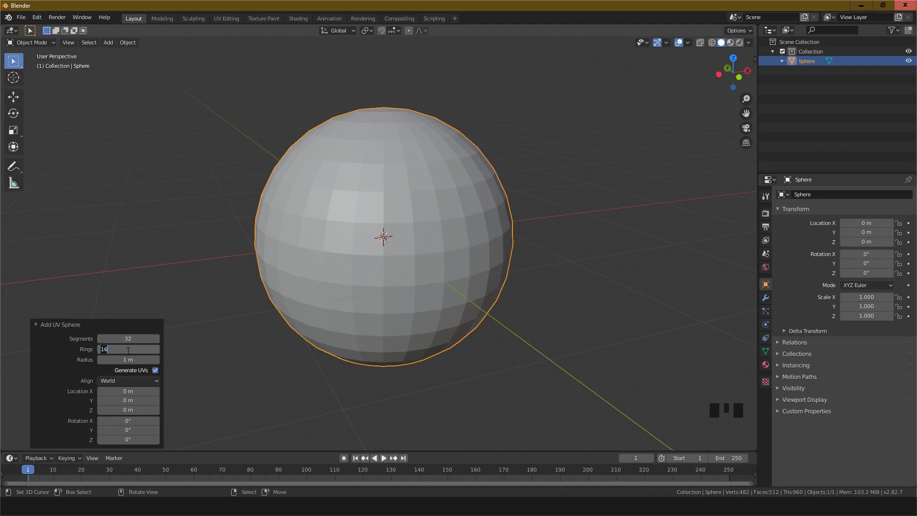
{"action": "type", "text": "32"}
{"action": "key", "text": "Return"}
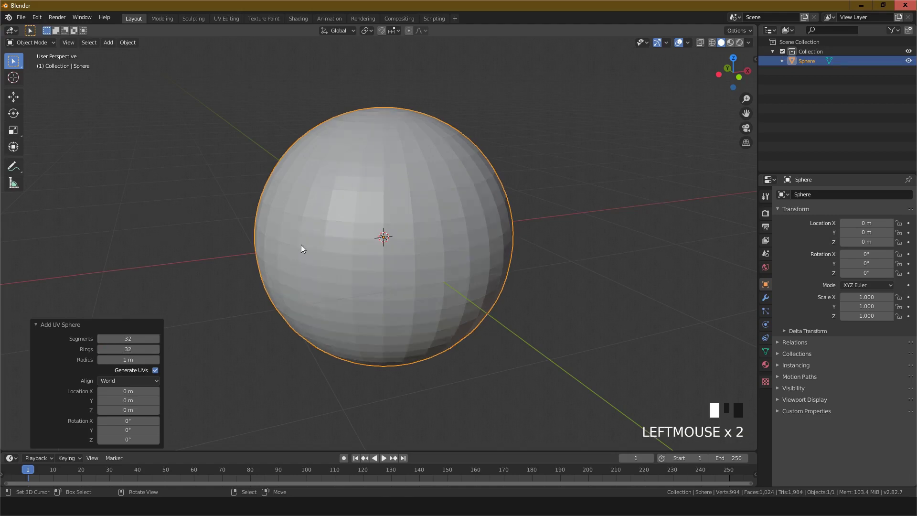
{"action": "scroll", "coordinate": [308, 238], "scroll_direction": "up", "scroll_amount": 3}
{"action": "scroll", "coordinate": [275, 358], "scroll_direction": "down", "scroll_amount": 1}
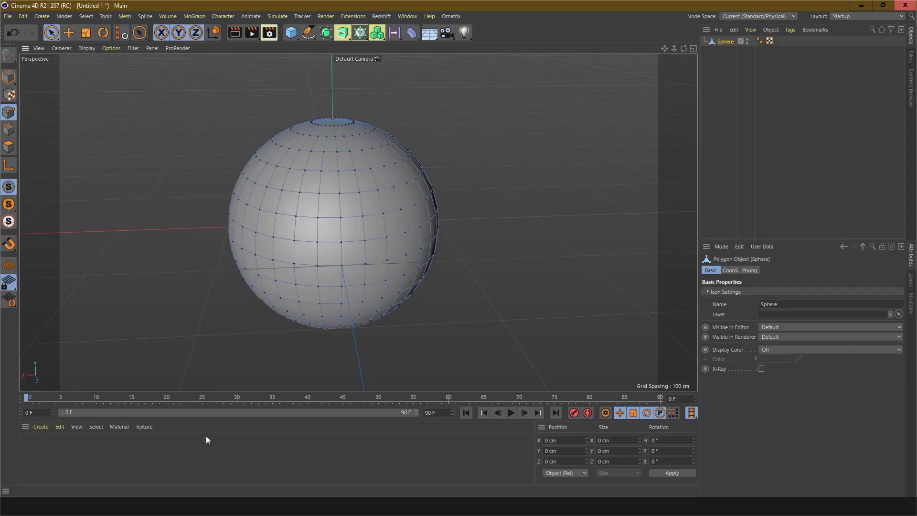
{"action": "scroll", "coordinate": [323, 270], "scroll_direction": "up", "scroll_amount": 2}
{"action": "scroll", "coordinate": [322, 271], "scroll_direction": "down", "scroll_amount": 2}
{"action": "scroll", "coordinate": [322, 270], "scroll_direction": "up", "scroll_amount": 2}
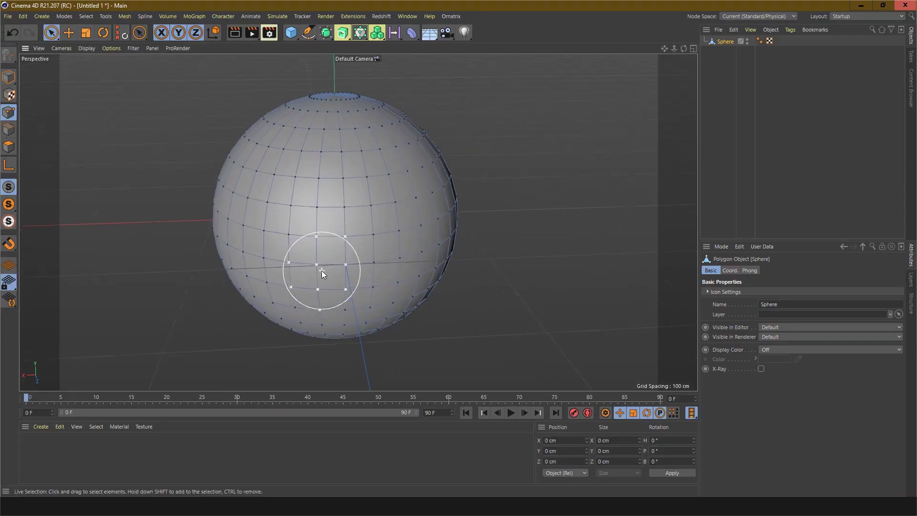
{"action": "scroll", "coordinate": [322, 270], "scroll_direction": "up", "scroll_amount": 2}
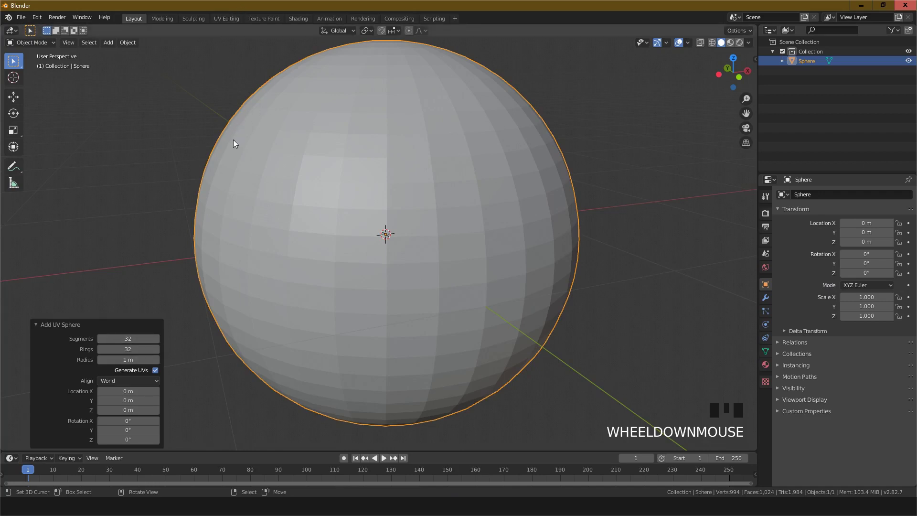
In Blender, put the UV sphere into Edit Mode to show its mesh structure
{"action": "left_click", "coordinate": [28, 42]}
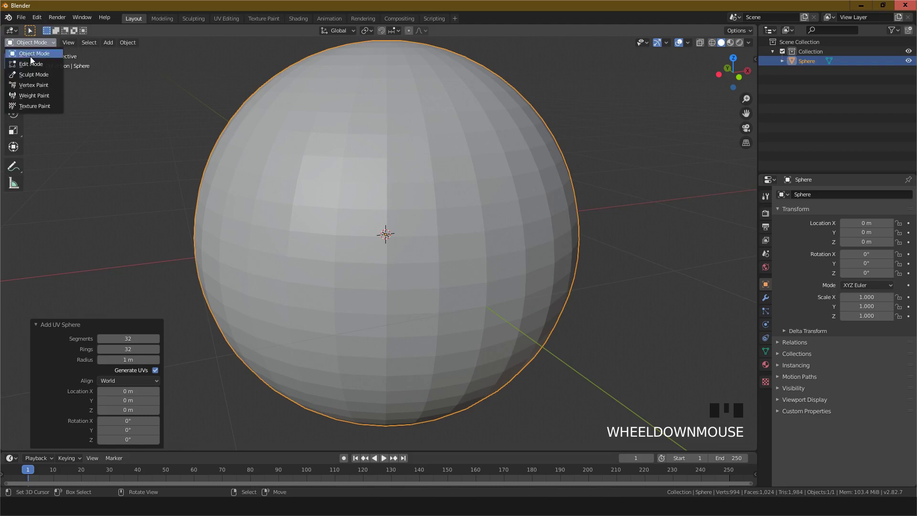
{"action": "left_click", "coordinate": [29, 53]}
{"action": "scroll", "coordinate": [414, 232], "scroll_direction": "down", "scroll_amount": 3}
{"action": "scroll", "coordinate": [415, 232], "scroll_direction": "up", "scroll_amount": 3}
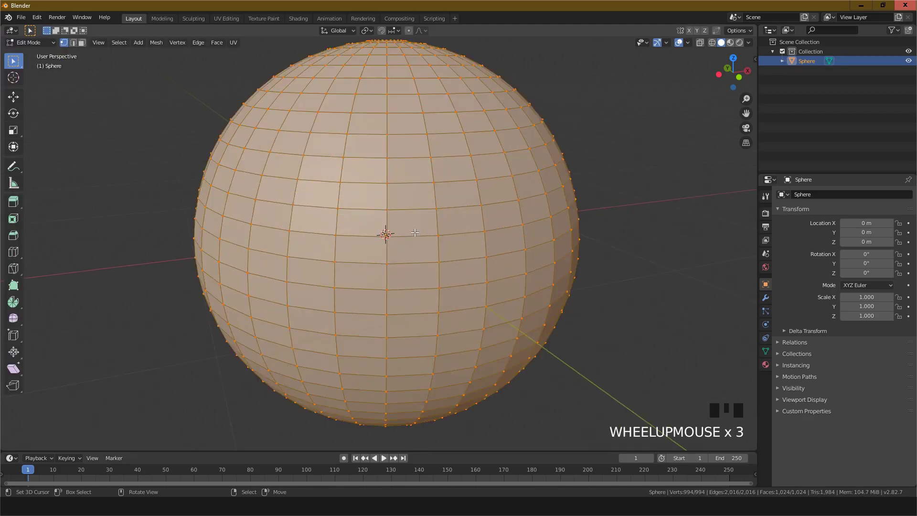
{"action": "middle_click_drag", "start_coordinate": [639, 233], "coordinate": [630, 267]}
{"action": "scroll", "coordinate": [631, 268], "scroll_direction": "down", "scroll_amount": 2}
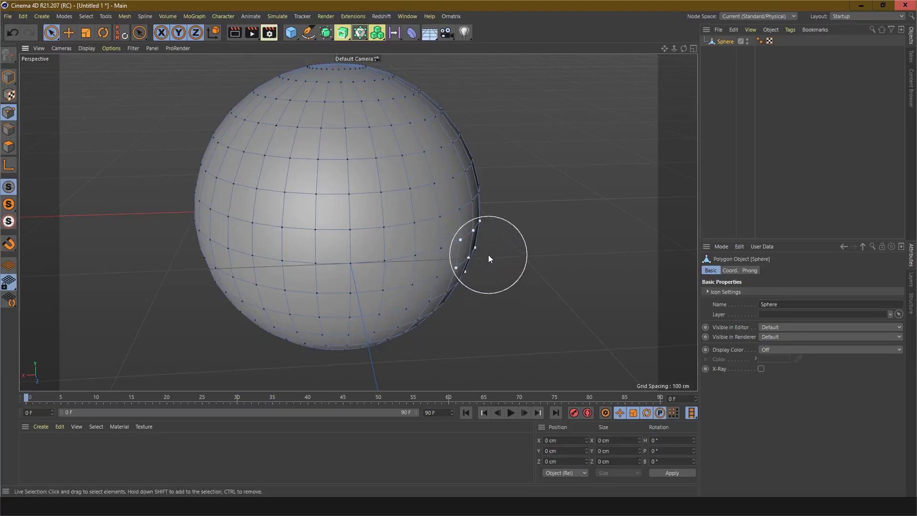
In Cinema 4D, change the interface layout to BP - UV Edit for the editable sphere
{"action": "mouse_move", "coordinate": [520, 276]}
{"action": "left_mouse_down", "text": "alt"}
{"action": "mouse_move", "coordinate": [532, 293]}
{"action": "mouse_move", "coordinate": [521, 283]}
{"action": "mouse_move", "coordinate": [565, 301]}
{"action": "mouse_move", "coordinate": [594, 242]}
{"action": "mouse_move", "coordinate": [595, 265]}
{"action": "mouse_move", "coordinate": [597, 252]}
{"action": "mouse_move", "coordinate": [508, 236]}
{"action": "mouse_move", "coordinate": [535, 250]}
{"action": "mouse_move", "coordinate": [563, 199]}
{"action": "mouse_move", "coordinate": [518, 206]}
{"action": "left_mouse_up", "text": "alt"}
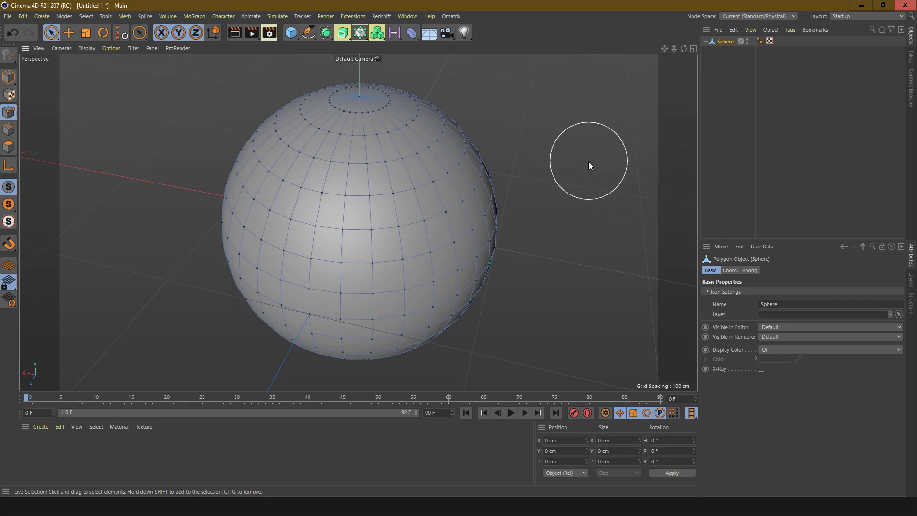
{"action": "left_click", "coordinate": [848, 17]}
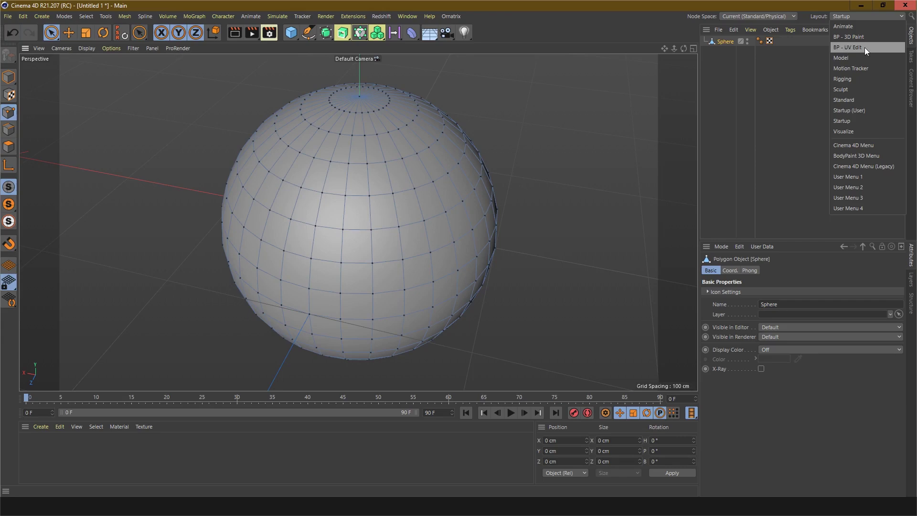
{"action": "left_click", "coordinate": [834, 47]}
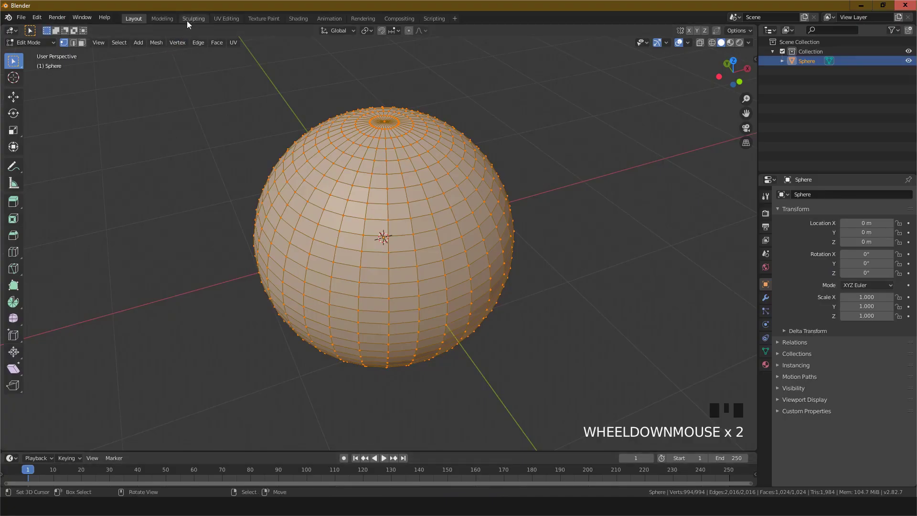
In Blender, open the UV Editing workspace to show the sphere beside its UV map
{"action": "left_click", "coordinate": [222, 19]}
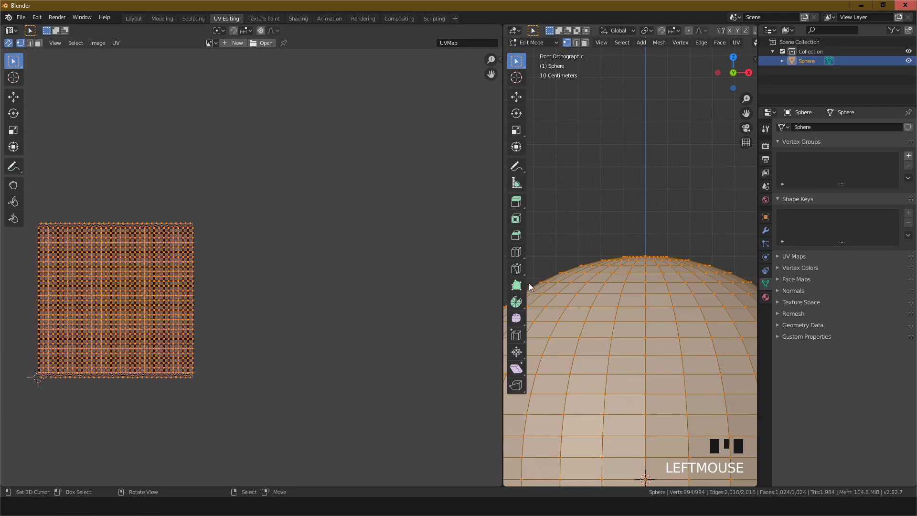
{"action": "scroll", "coordinate": [608, 276], "scroll_direction": "down", "scroll_amount": 6}
{"action": "scroll", "coordinate": [609, 277], "scroll_direction": "down", "scroll_amount": 4}
{"action": "scroll", "coordinate": [612, 301], "scroll_direction": "up", "scroll_amount": 3}
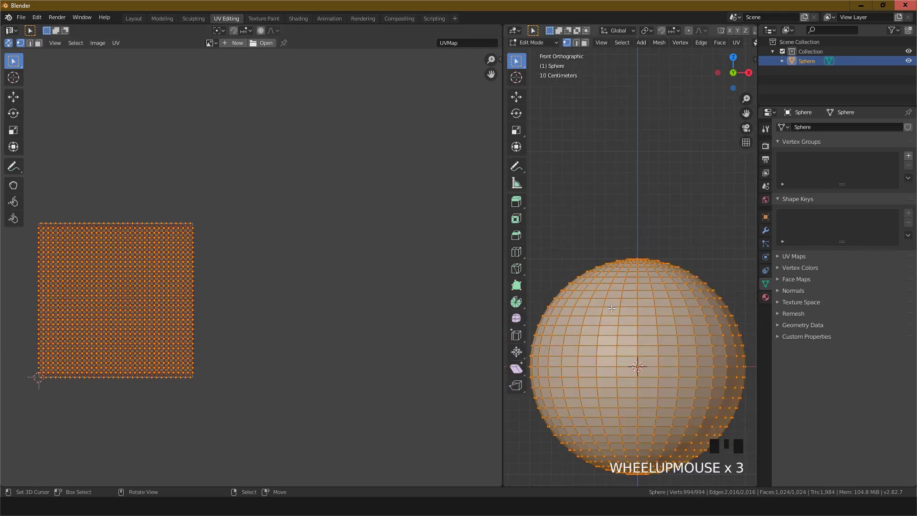
{"action": "middle_click_drag", "start_coordinate": [614, 299], "coordinate": [616, 189], "text": "shift"}
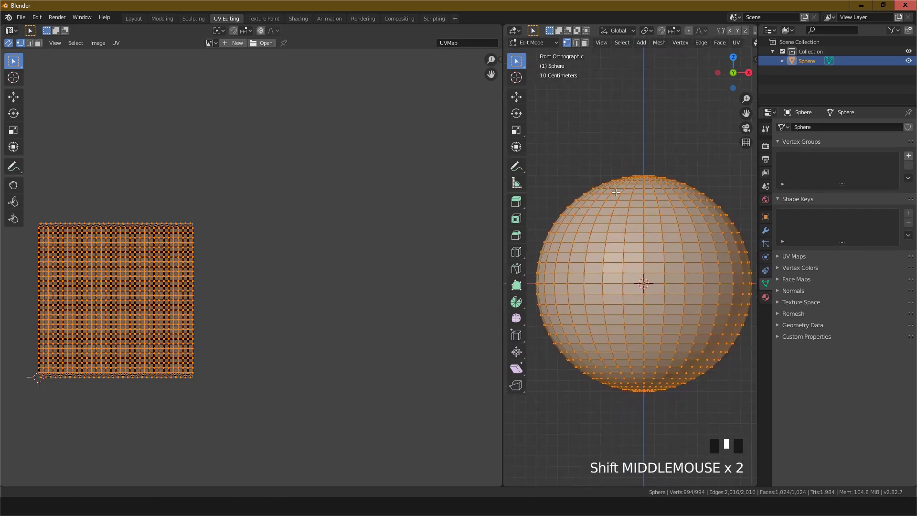
{"action": "middle_click_drag", "start_coordinate": [243, 263], "coordinate": [365, 235]}
{"action": "scroll", "coordinate": [334, 256], "scroll_direction": "up", "scroll_amount": 2}
{"action": "scroll", "coordinate": [360, 240], "scroll_direction": "up", "scroll_amount": 1}
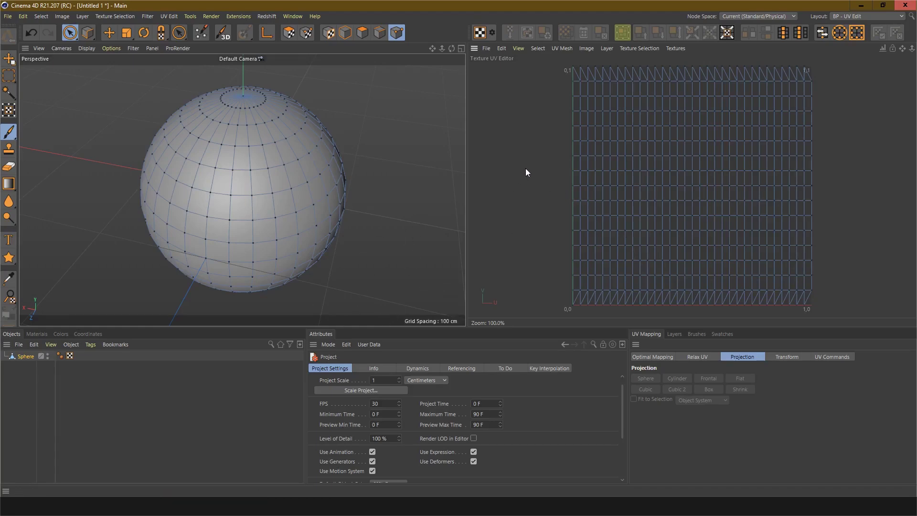
In Cinema 4D, activate UV Polygons mode after trying UV Points mode, and select all of the sphere's UV polygons
{"action": "mouse_move", "coordinate": [562, 182]}
{"action": "middle_mouse_down", "text": "alt"}
{"action": "mouse_move", "coordinate": [558, 190]}
{"action": "mouse_move", "coordinate": [543, 161]}
{"action": "mouse_move", "coordinate": [553, 180]}
{"action": "mouse_move", "coordinate": [541, 189]}
{"action": "mouse_move", "coordinate": [516, 176]}
{"action": "mouse_move", "coordinate": [568, 176]}
{"action": "mouse_move", "coordinate": [546, 175]}
{"action": "middle_mouse_up", "text": "alt"}
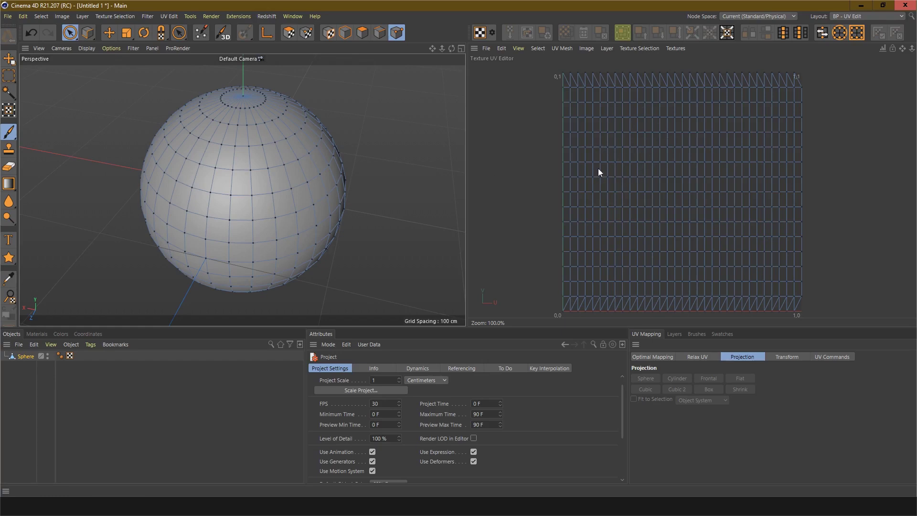
{"action": "left_click", "coordinate": [306, 34]}
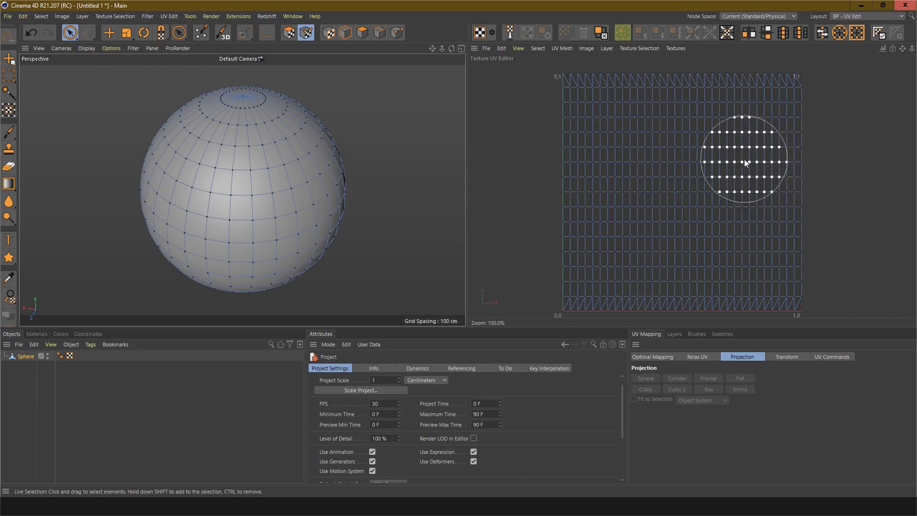
{"action": "left_click", "coordinate": [289, 33]}
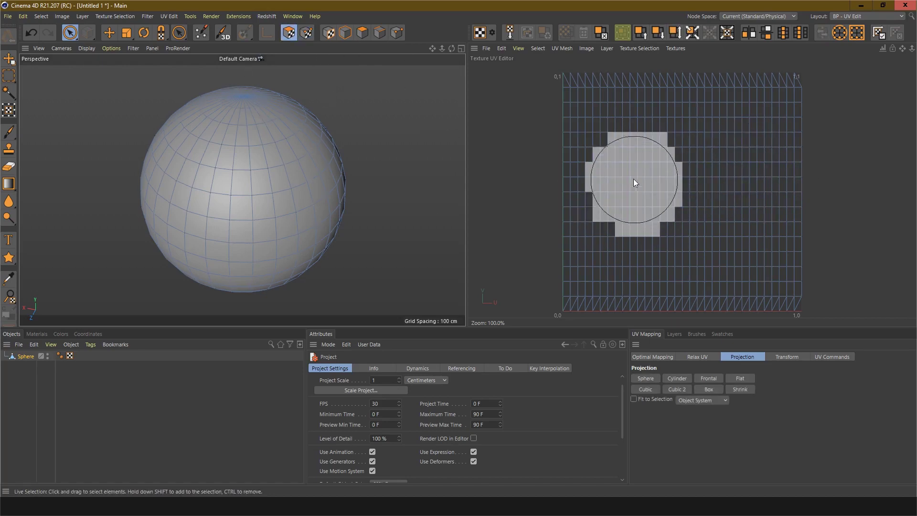
{"action": "left_click_drag", "start_coordinate": [770, 117], "coordinate": [794, 160]}
{"action": "mouse_move", "coordinate": [586, 130]}
{"action": "left_mouse_down"}
{"action": "mouse_move", "coordinate": [687, 87]}
{"action": "mouse_move", "coordinate": [454, 134]}
{"action": "mouse_move", "coordinate": [439, 218]}
{"action": "mouse_move", "coordinate": [795, 248]}
{"action": "mouse_move", "coordinate": [692, 252]}
{"action": "mouse_move", "coordinate": [768, 280]}
{"action": "mouse_move", "coordinate": [717, 270]}
{"action": "left_mouse_up"}
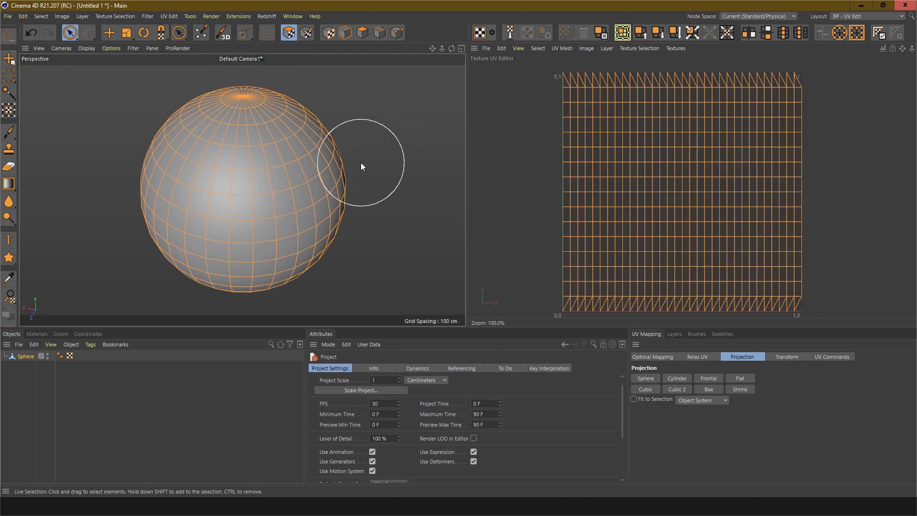
Replace the full selection with a patch of polygons selected on the sphere's upper front surface
{"action": "left_click_drag", "start_coordinate": [361, 168], "coordinate": [377, 139]}
{"action": "left_click", "coordinate": [266, 181]}
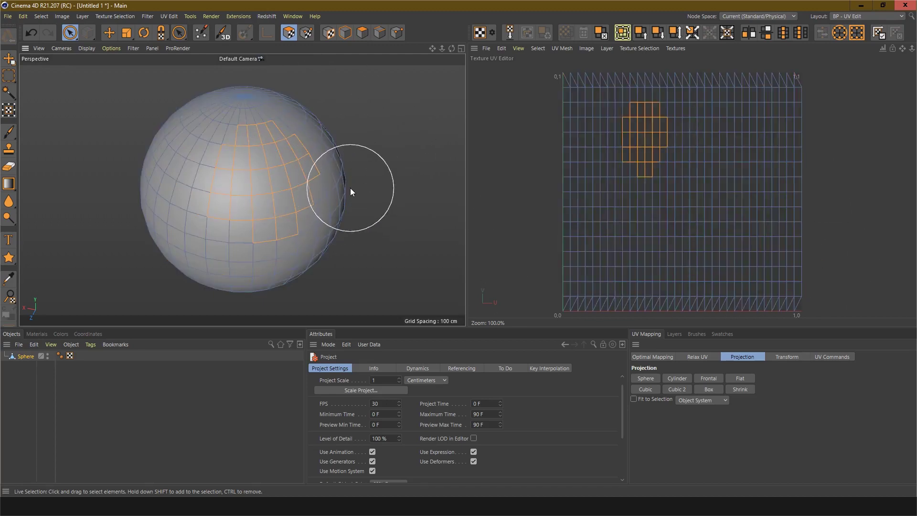
{"action": "left_click_drag", "start_coordinate": [365, 206], "coordinate": [297, 218], "text": "alt"}
{"action": "middle_click_drag", "start_coordinate": [383, 208], "coordinate": [247, 196], "text": "alt"}
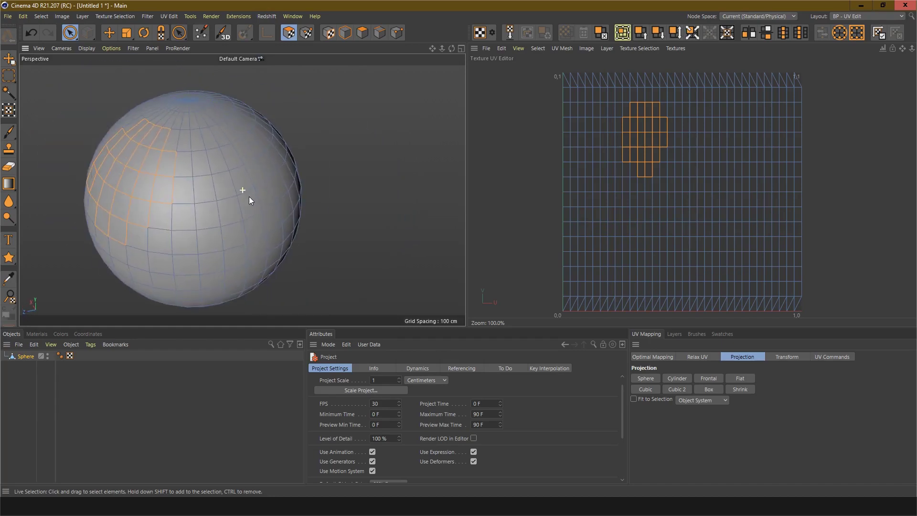
Activate UV Points mode and select a patch of points on the sphere's front surface
{"action": "left_click", "coordinate": [307, 33]}
{"action": "mouse_move", "coordinate": [203, 158]}
{"action": "left_mouse_down"}
{"action": "mouse_move", "coordinate": [213, 171]}
{"action": "mouse_move", "coordinate": [183, 217]}
{"action": "left_mouse_up"}
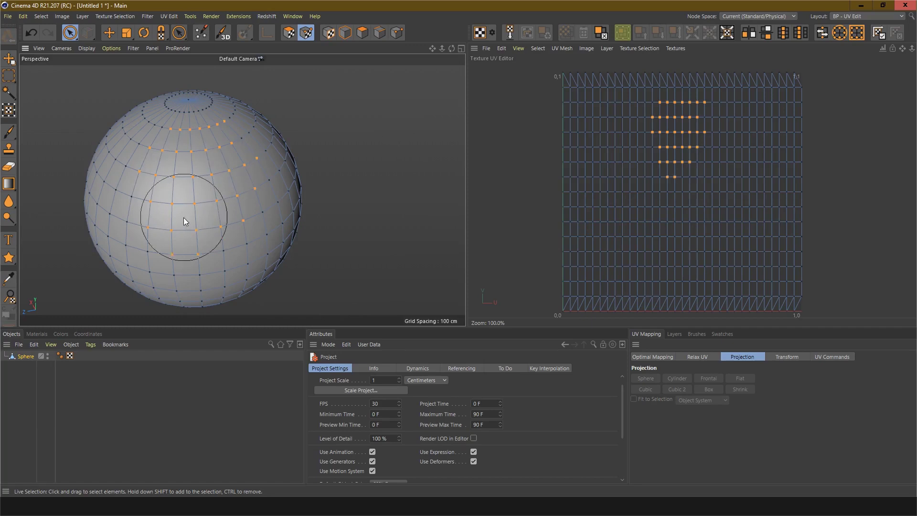
{"action": "mouse_move", "coordinate": [357, 202]}
{"action": "left_mouse_down", "text": "alt"}
{"action": "mouse_move", "coordinate": [280, 191]}
{"action": "mouse_move", "coordinate": [218, 164]}
{"action": "mouse_move", "coordinate": [229, 167]}
{"action": "mouse_move", "coordinate": [191, 191]}
{"action": "left_mouse_up", "text": "alt"}
Return the sphere to UV Polygons mode
{"action": "left_click", "coordinate": [289, 32]}
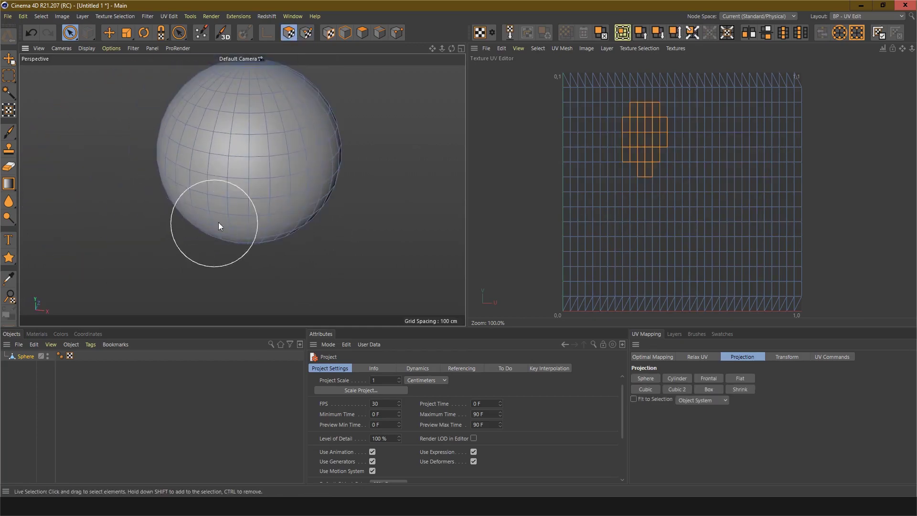
{"action": "middle_click_drag", "start_coordinate": [331, 192], "coordinate": [329, 225], "text": "alt"}
{"action": "scroll", "coordinate": [245, 189], "scroll_direction": "up", "scroll_amount": 2}
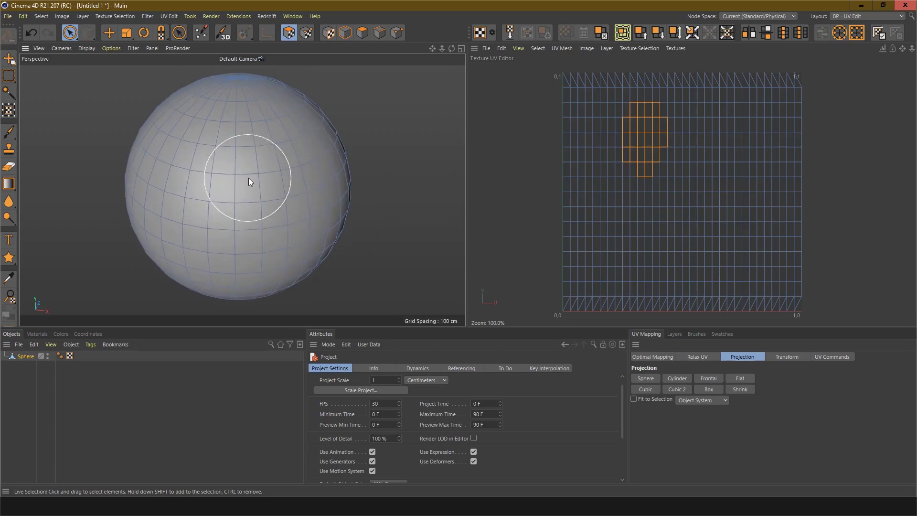
Add two more patches of UV polygons to the selection, one on the sphere's front and one in the gap between the selected patches
{"action": "mouse_move", "coordinate": [268, 183]}
{"action": "left_mouse_down"}
{"action": "mouse_move", "coordinate": [240, 178]}
{"action": "mouse_move", "coordinate": [251, 178]}
{"action": "left_mouse_up"}
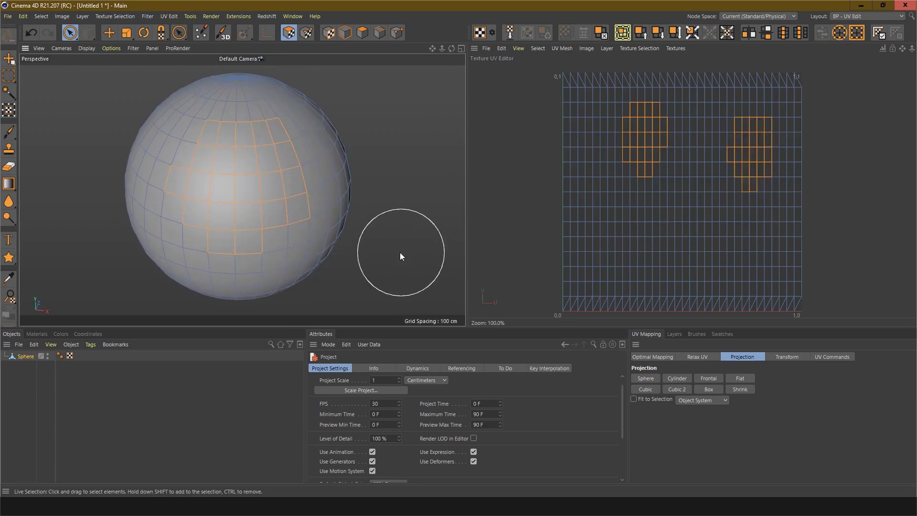
{"action": "left_click_drag", "start_coordinate": [305, 238], "coordinate": [404, 237], "text": "alt"}
{"action": "mouse_move", "coordinate": [301, 232]}
{"action": "middle_mouse_down", "text": "alt"}
{"action": "mouse_move", "coordinate": [348, 172]}
{"action": "mouse_move", "coordinate": [331, 135]}
{"action": "middle_mouse_up", "text": "alt"}
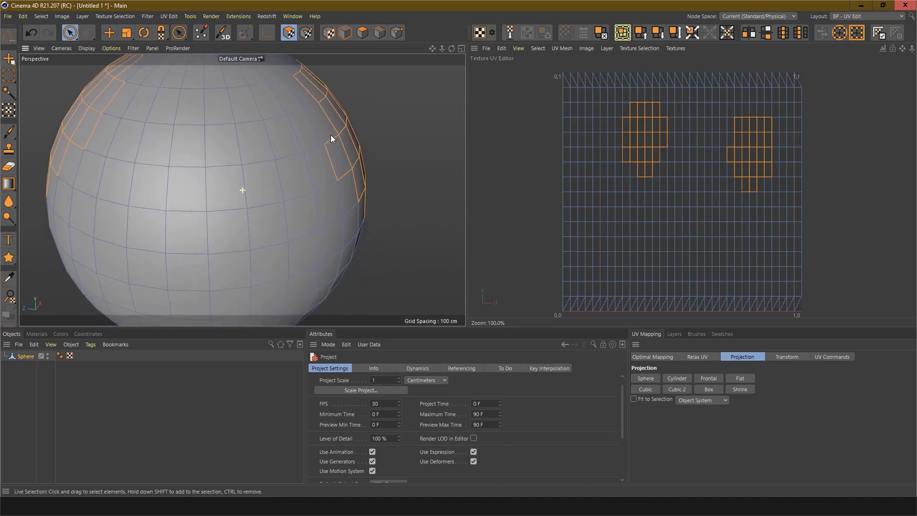
{"action": "scroll", "coordinate": [305, 170], "scroll_direction": "down", "scroll_amount": 2}
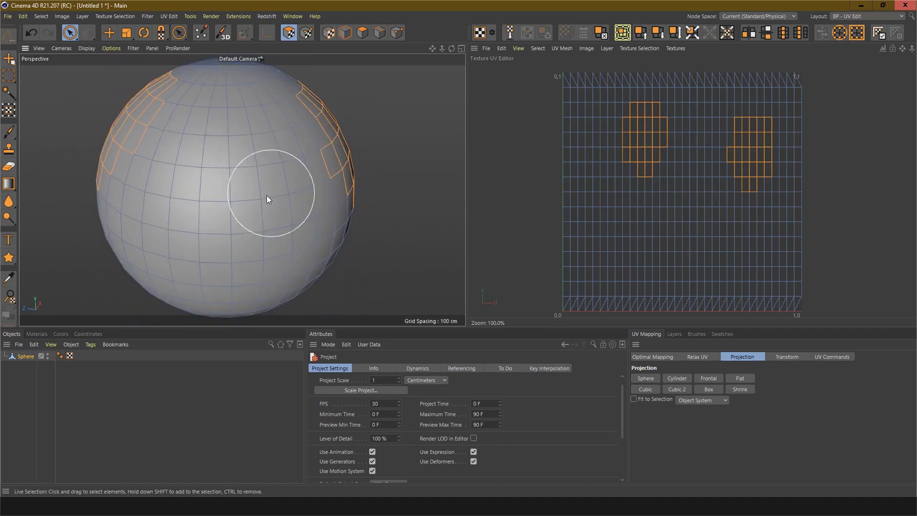
{"action": "left_click_drag", "start_coordinate": [239, 216], "coordinate": [245, 233]}
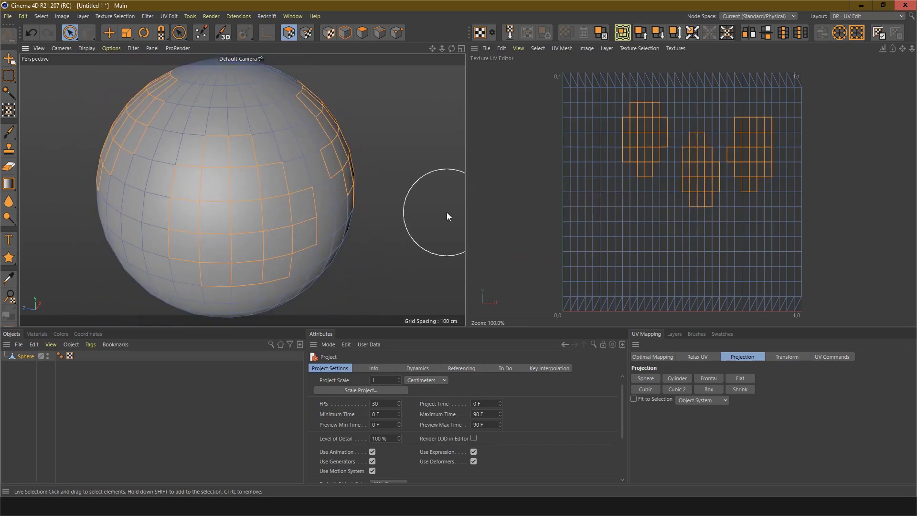
Select all of the sphere's UV polygons
{"action": "scroll", "coordinate": [448, 210], "scroll_direction": "down", "scroll_amount": 1}
{"action": "scroll", "coordinate": [404, 200], "scroll_direction": "up", "scroll_amount": 2}
{"action": "scroll", "coordinate": [403, 200], "scroll_direction": "down", "scroll_amount": 2}
{"action": "scroll", "coordinate": [404, 199], "scroll_direction": "up", "scroll_amount": 2}
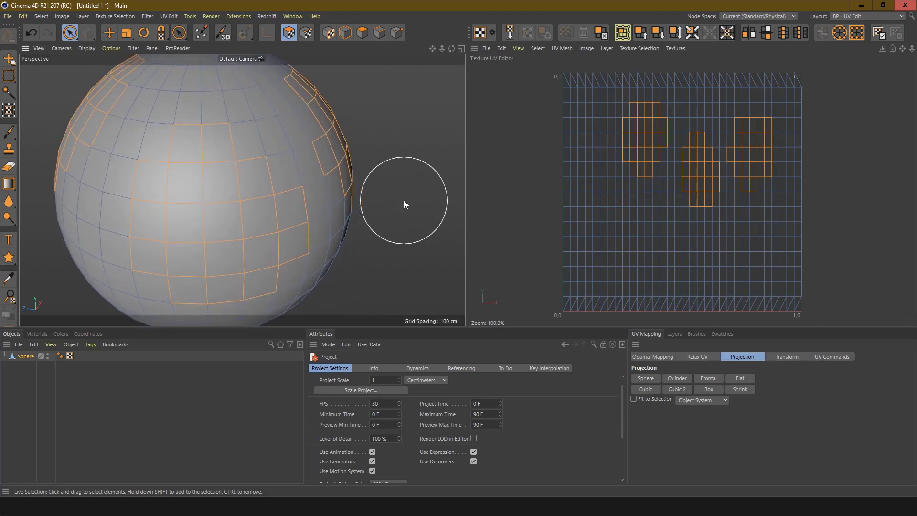
{"action": "scroll", "coordinate": [403, 200], "scroll_direction": "down", "scroll_amount": 2}
{"action": "mouse_move", "coordinate": [410, 202]}
{"action": "left_mouse_down", "text": "alt"}
{"action": "mouse_move", "coordinate": [331, 216]}
{"action": "mouse_move", "coordinate": [142, 142]}
{"action": "mouse_move", "coordinate": [308, 186]}
{"action": "left_mouse_up", "text": "alt"}
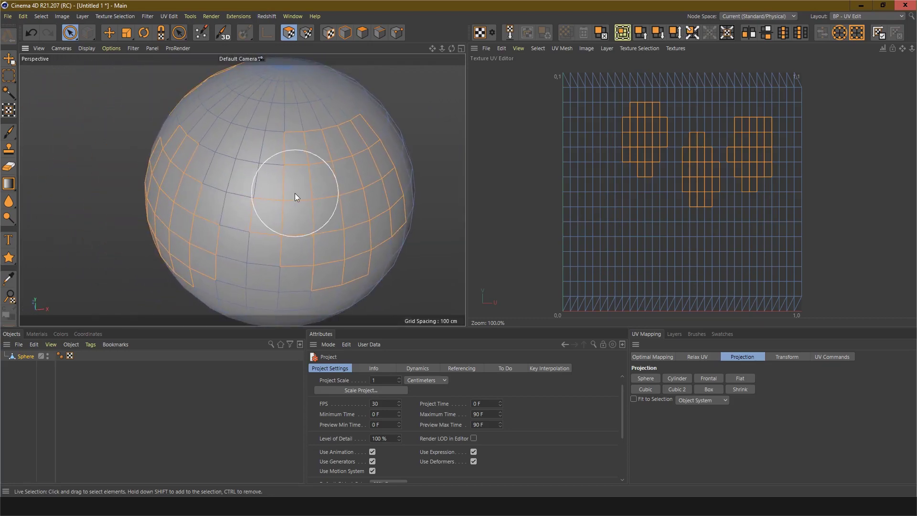
{"action": "key", "text": "ctrl+a"}
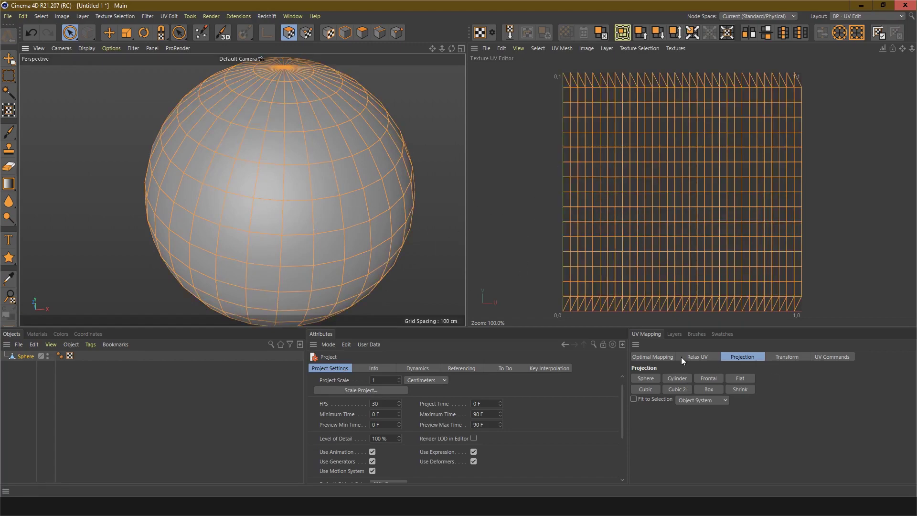
Look through the layer, brush and colour swatch options, and return to the UV projection options
{"action": "left_click", "coordinate": [674, 335]}
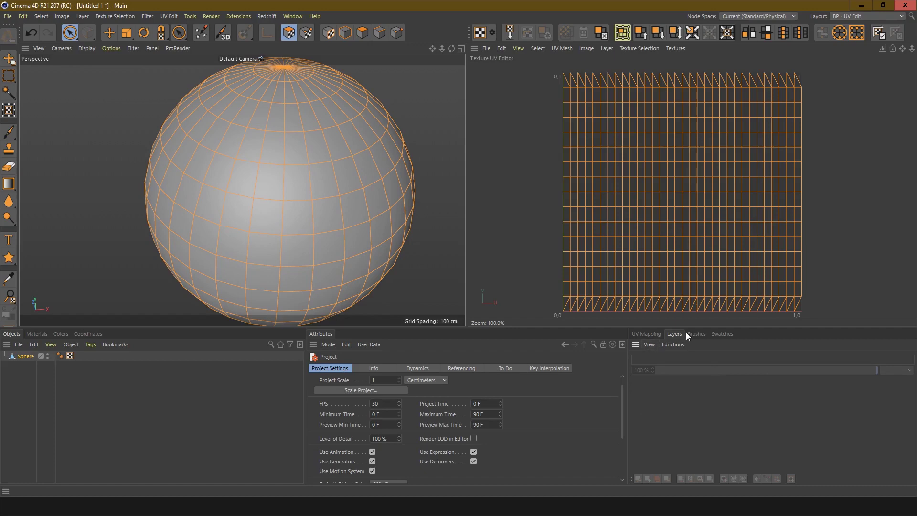
{"action": "left_click", "coordinate": [695, 335]}
{"action": "left_click", "coordinate": [729, 334]}
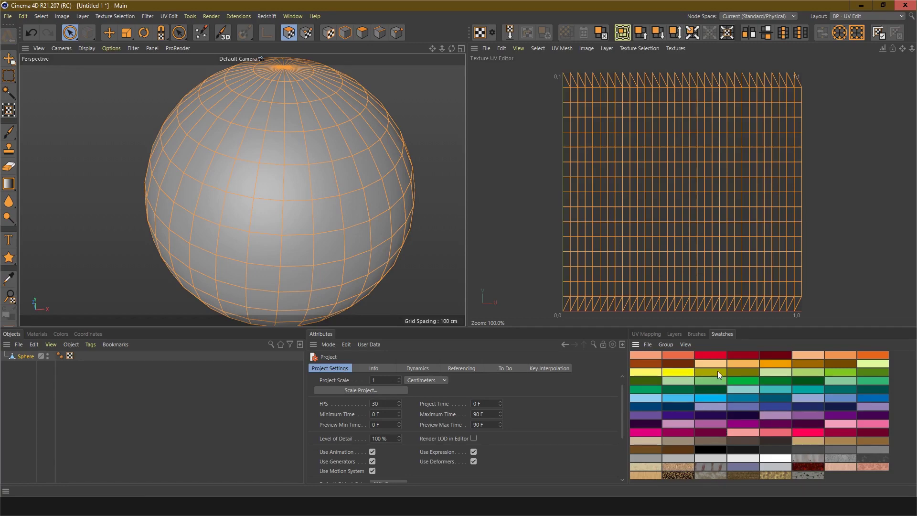
{"action": "left_click", "coordinate": [652, 334]}
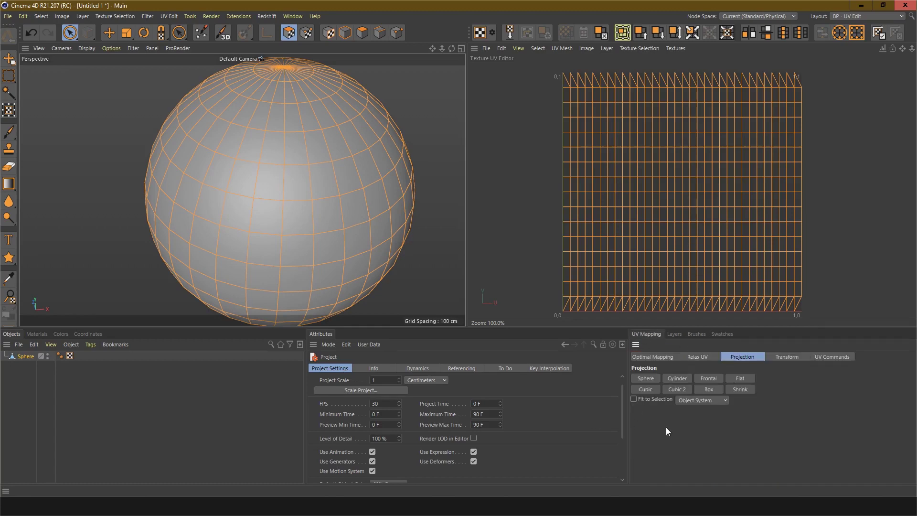
Try the Sphere projection on the selected UV polygons and undo it
{"action": "left_click", "coordinate": [646, 378]}
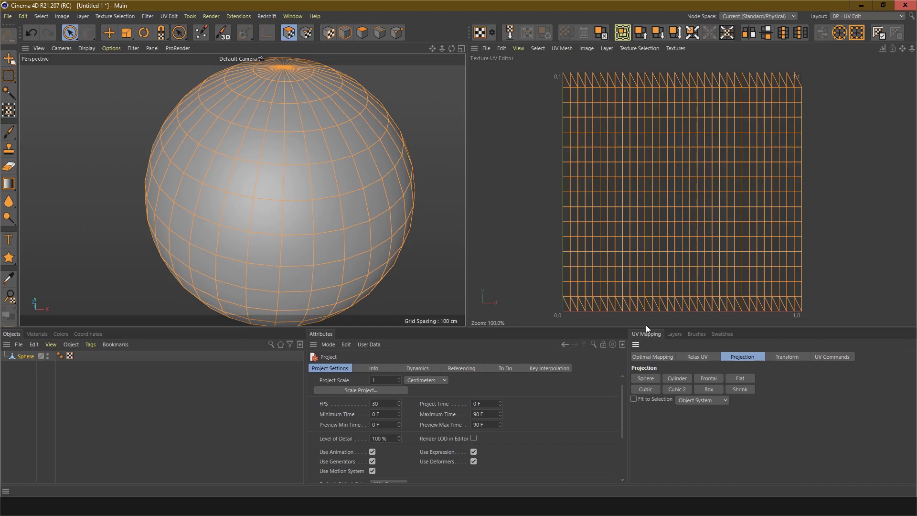
{"action": "scroll", "coordinate": [655, 268], "scroll_direction": "down", "scroll_amount": 1}
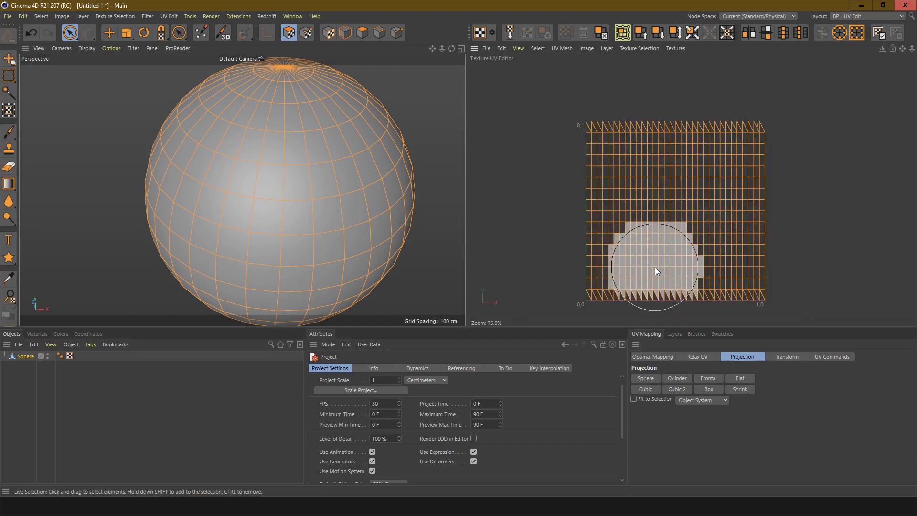
{"action": "key", "text": "ctrl+z"}
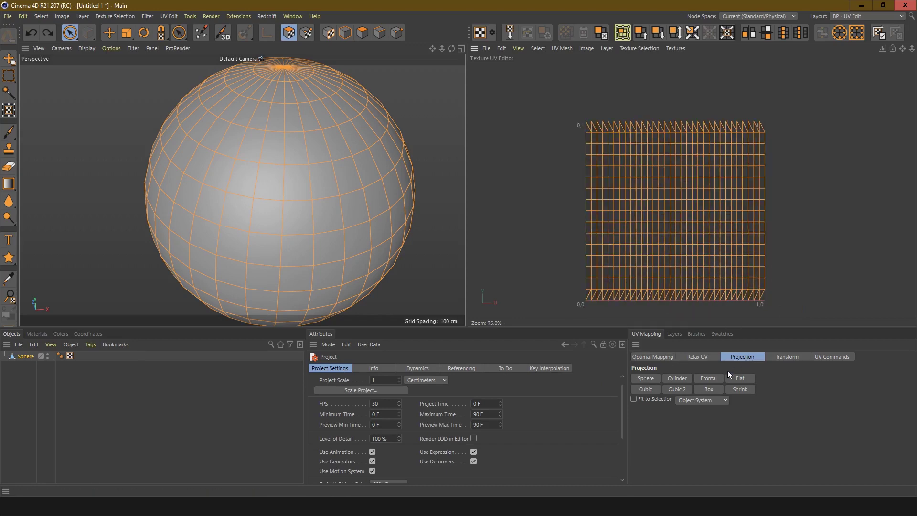
Try the Cylinder and Frontal projections on the sphere's UVs and undo the frontal one
{"action": "left_click", "coordinate": [672, 378]}
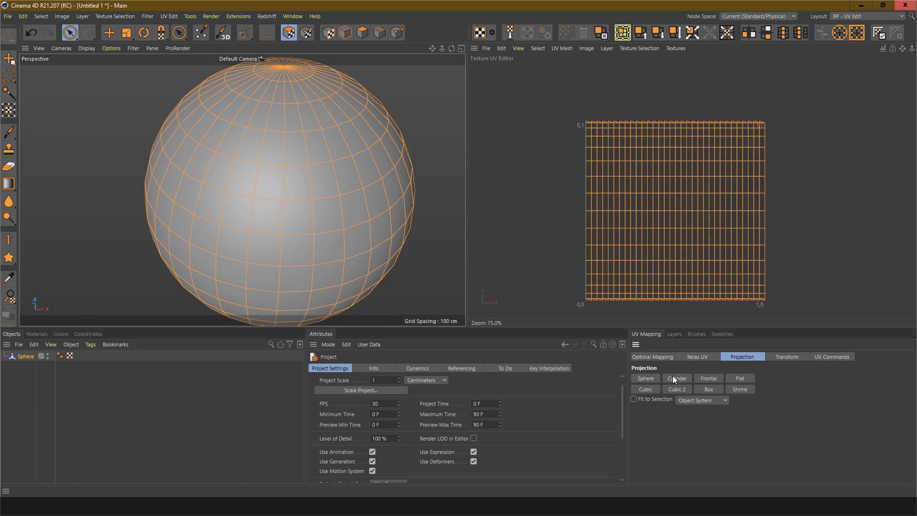
{"action": "left_click", "coordinate": [702, 377]}
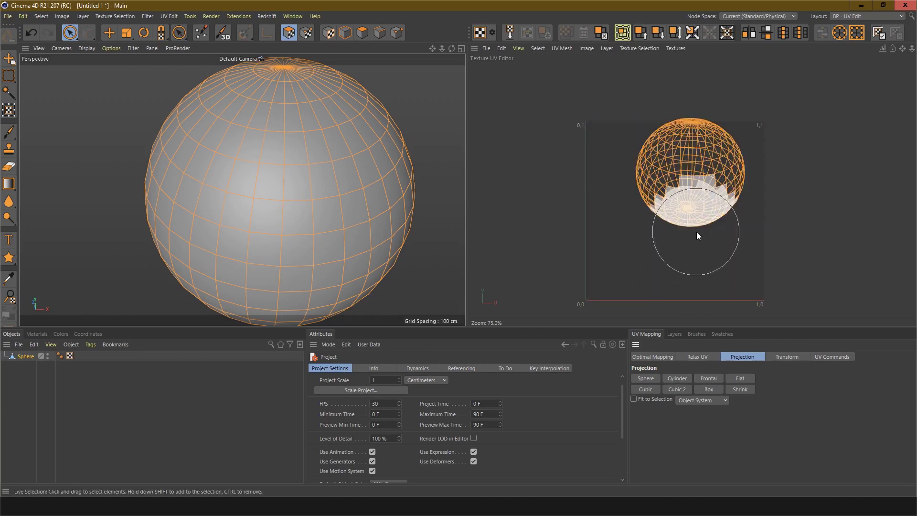
{"action": "key", "text": "ctrl+z"}
Try the Flat and Cubic projections on the sphere's UVs, undoing each to restore the original layout
{"action": "left_click", "coordinate": [741, 378]}
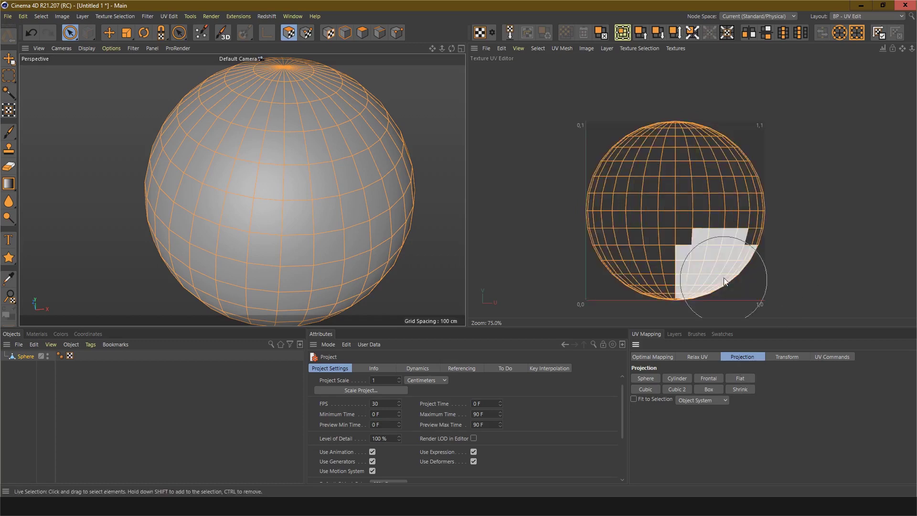
{"action": "left_click_drag", "start_coordinate": [774, 208], "coordinate": [721, 233]}
{"action": "key", "text": "ctrl+z"}
{"action": "key", "text": "ctrl+z"}
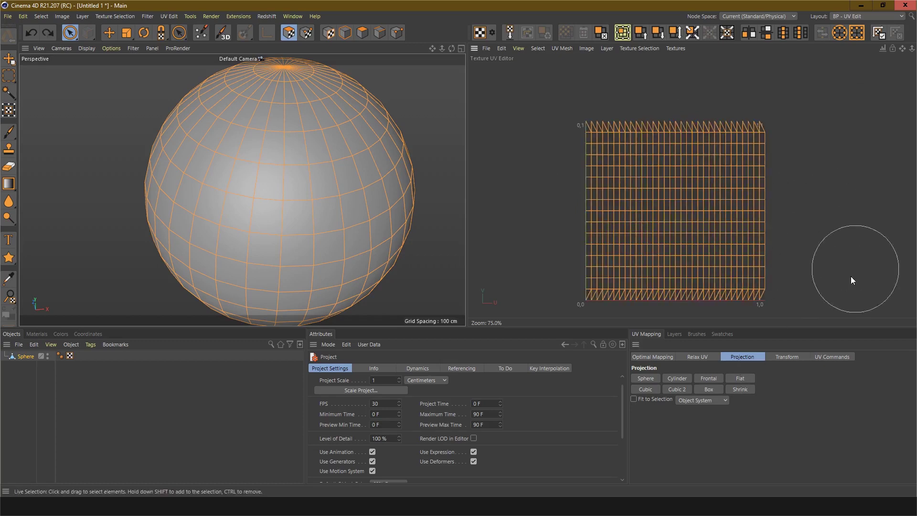
{"action": "left_click", "coordinate": [646, 389]}
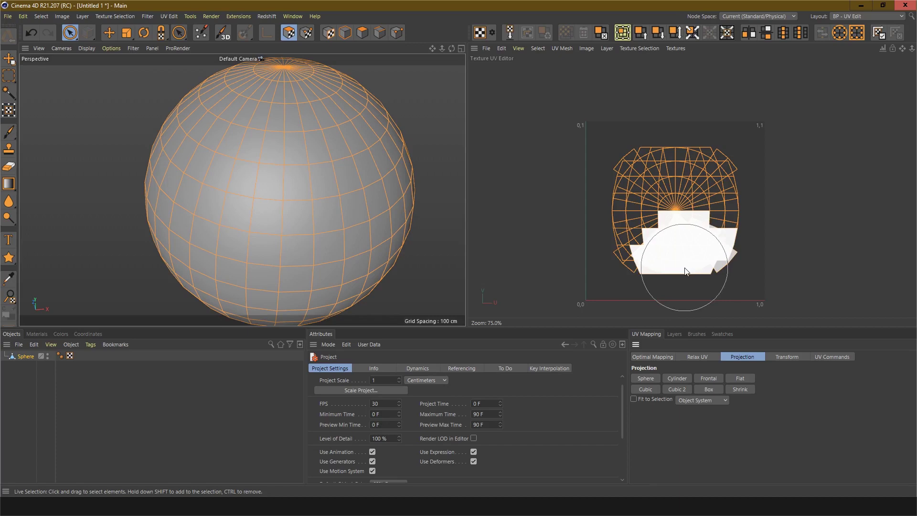
{"action": "key", "text": "ctrl+z"}
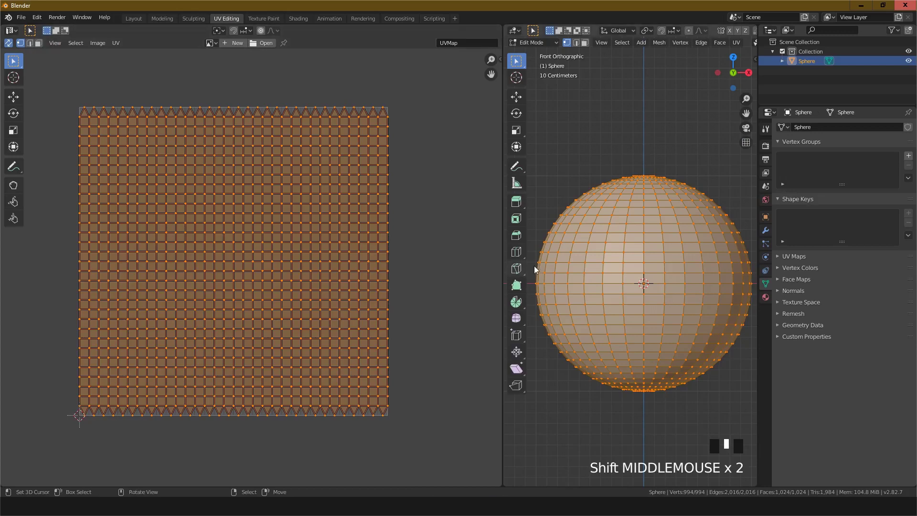
Switch to Blender and widen the 3D viewport by narrowing the UV editor
{"action": "scroll", "coordinate": [558, 256], "scroll_direction": "down", "scroll_amount": 2}
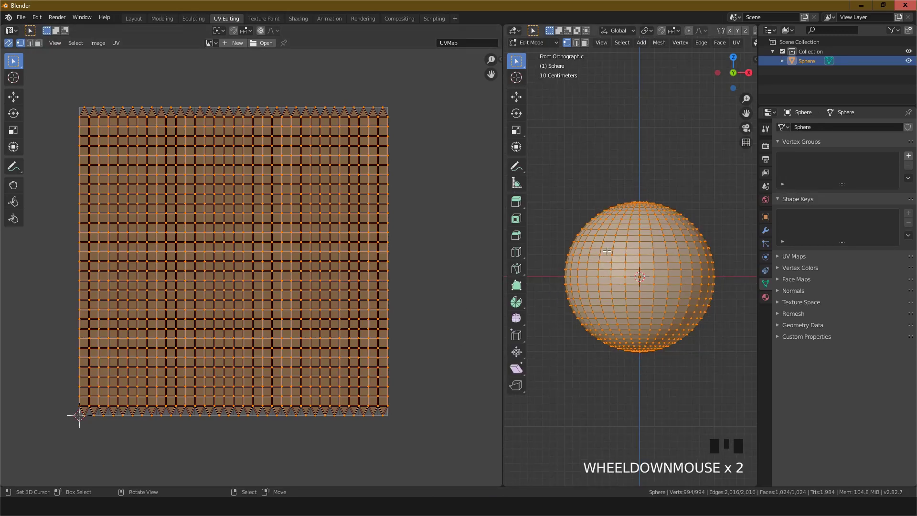
{"action": "scroll", "coordinate": [624, 244], "scroll_direction": "up", "scroll_amount": 1}
{"action": "left_click_drag", "start_coordinate": [503, 202], "coordinate": [402, 202]}
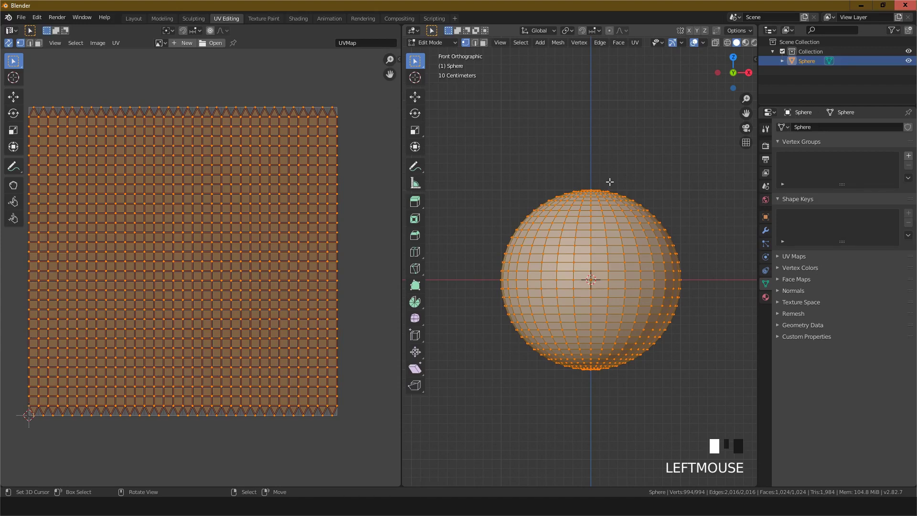
Try a Cylinder Projection on the fully selected sphere, check its UV layout and undo it
{"action": "key", "text": "u"}
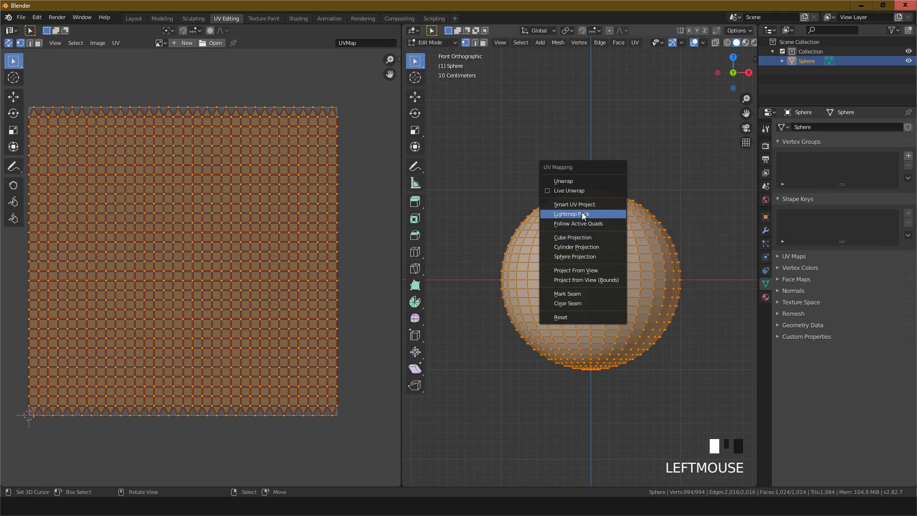
{"action": "left_click", "coordinate": [582, 248]}
{"action": "scroll", "coordinate": [303, 198], "scroll_direction": "down", "scroll_amount": 2}
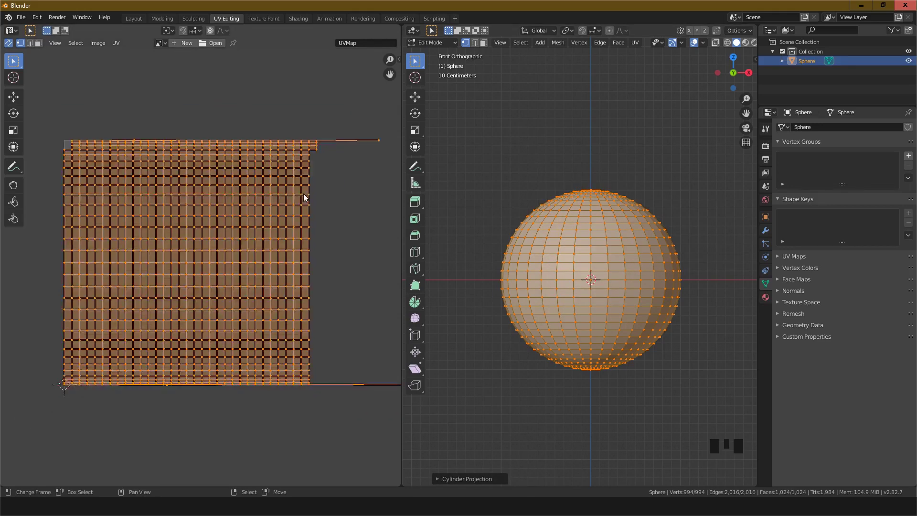
{"action": "key", "text": "ctrl+z"}
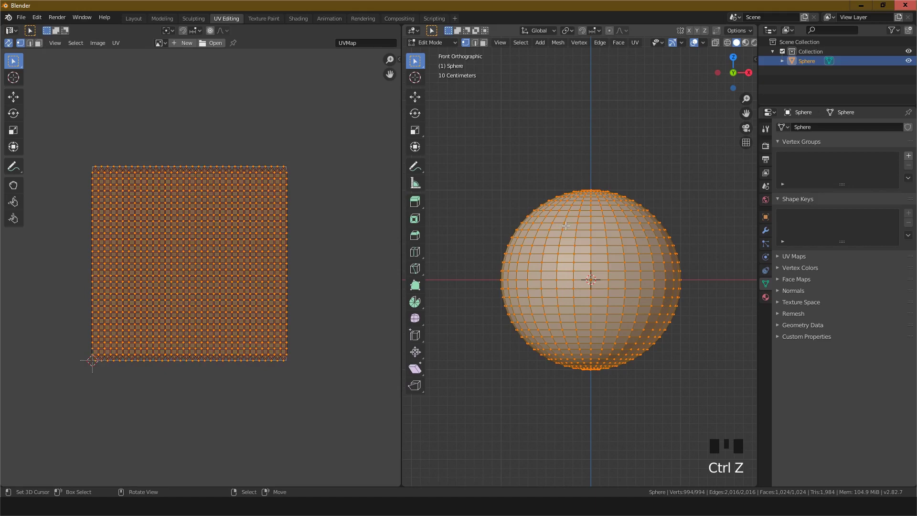
Try Project From View on the sphere from the front orthographic view and undo it
{"action": "key", "text": "u"}
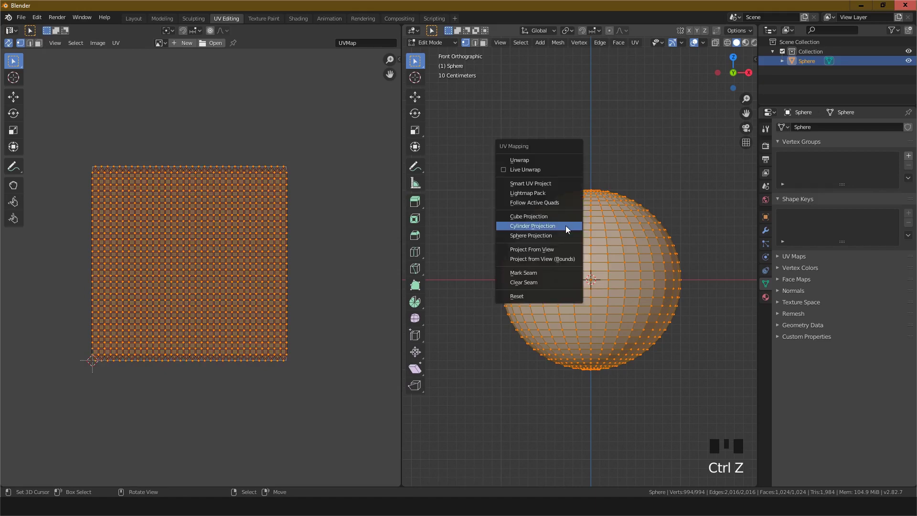
{"action": "left_click", "coordinate": [546, 251]}
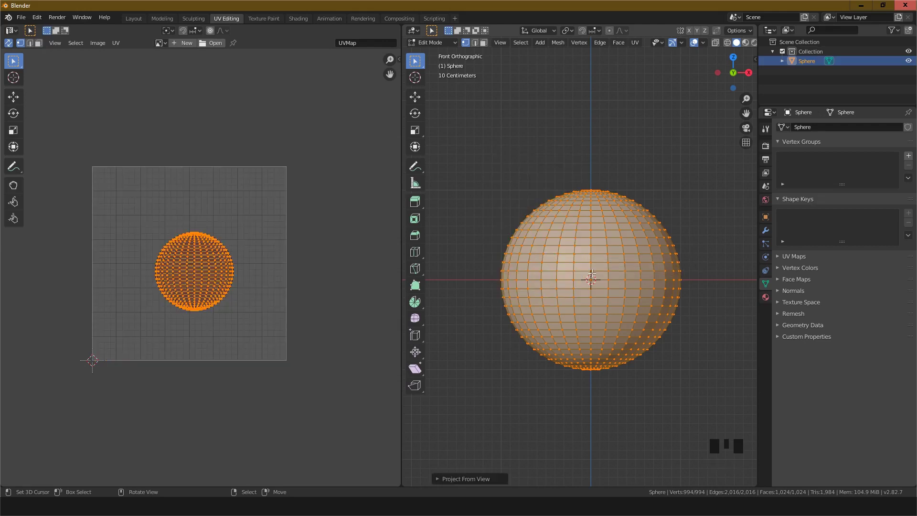
{"action": "key", "text": "ctrl+z"}
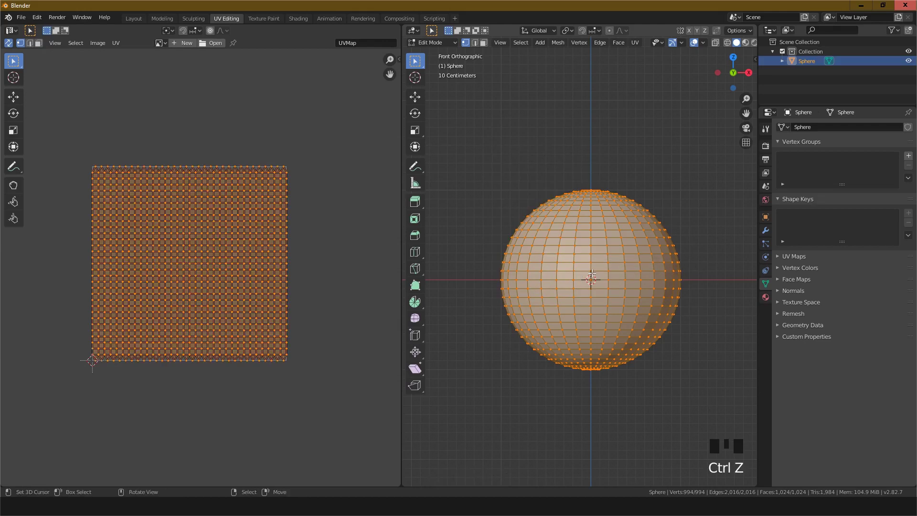
Try a Cube Projection on the sphere, inspect the resulting UV layout and undo it
{"action": "key", "text": "u"}
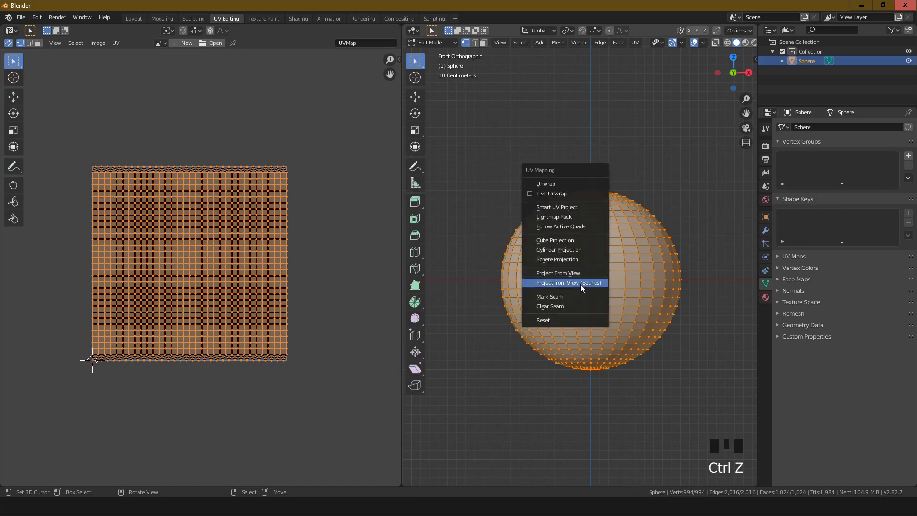
{"action": "left_click", "coordinate": [567, 241]}
{"action": "scroll", "coordinate": [166, 258], "scroll_direction": "up", "scroll_amount": 5}
{"action": "scroll", "coordinate": [166, 258], "scroll_direction": "down", "scroll_amount": 4}
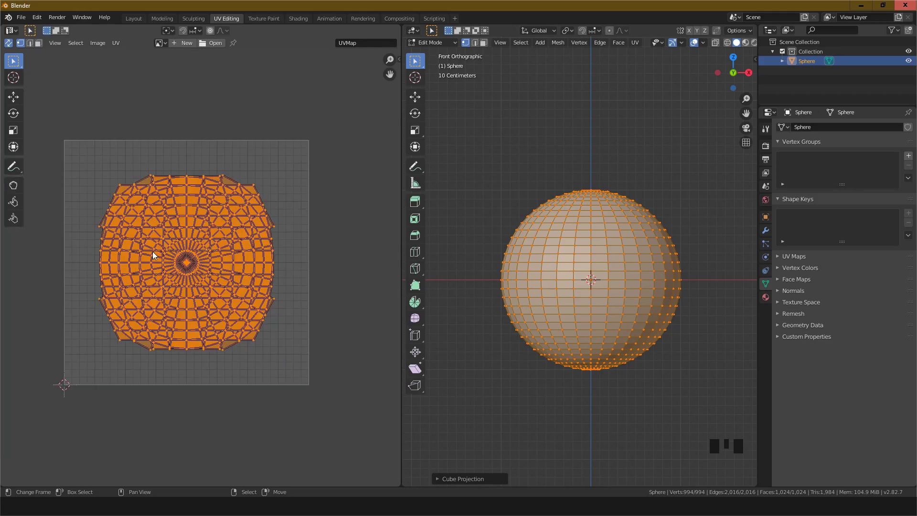
{"action": "key", "text": "ctrl+z"}
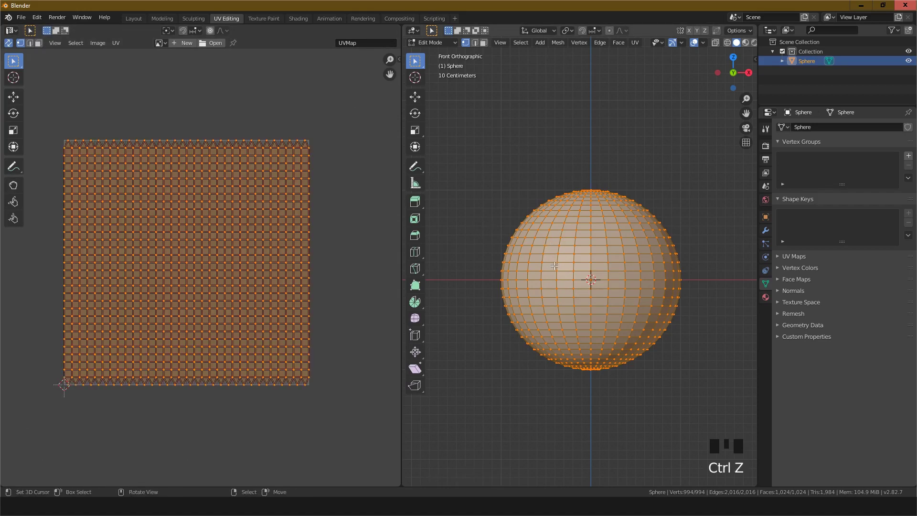
Unwrap the sphere with Smart UV Project, using an angle limit of 66 and an island margin of 0
{"action": "scroll", "coordinate": [569, 279], "scroll_direction": "up", "scroll_amount": 2}
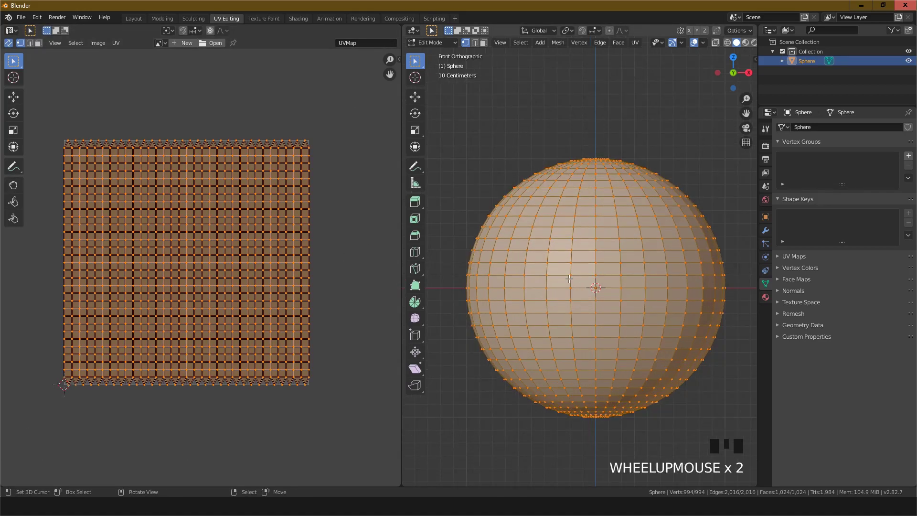
{"action": "key", "text": "u"}
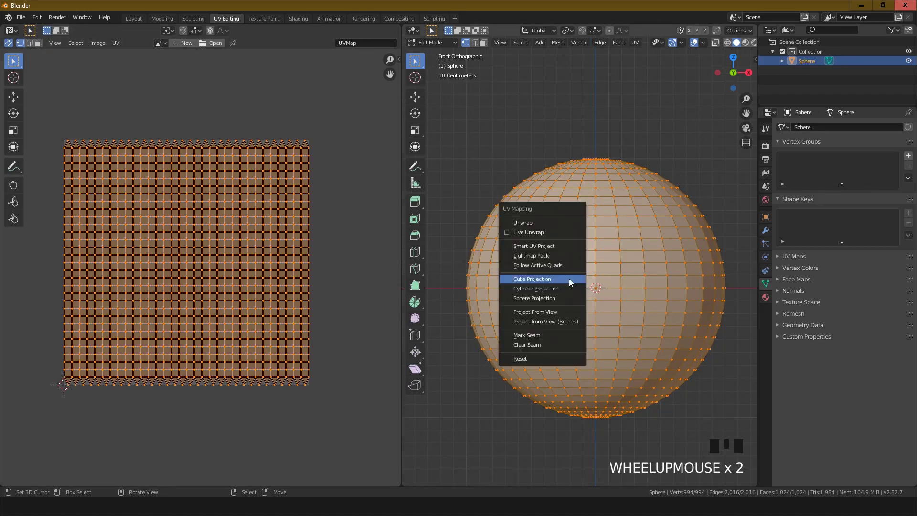
{"action": "left_click", "coordinate": [536, 246]}
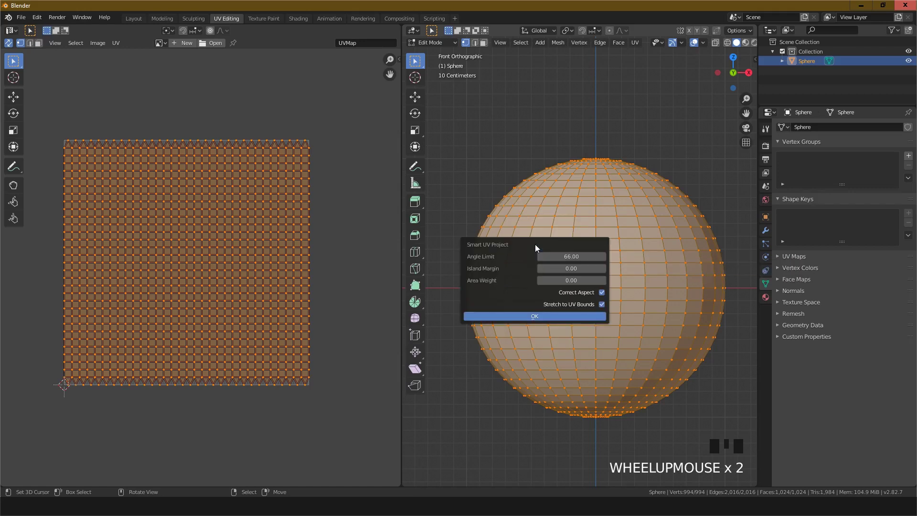
{"action": "left_click", "coordinate": [541, 316]}
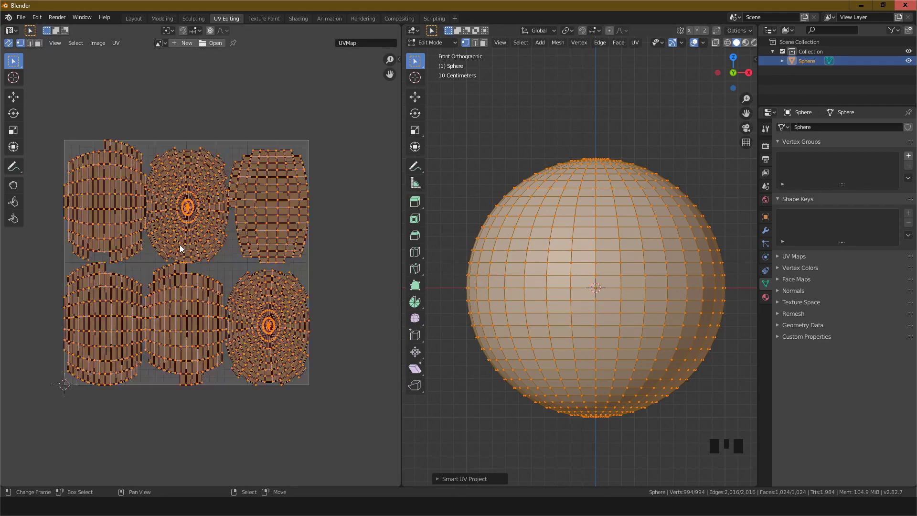
{"action": "scroll", "coordinate": [180, 250], "scroll_direction": "up", "scroll_amount": 1}
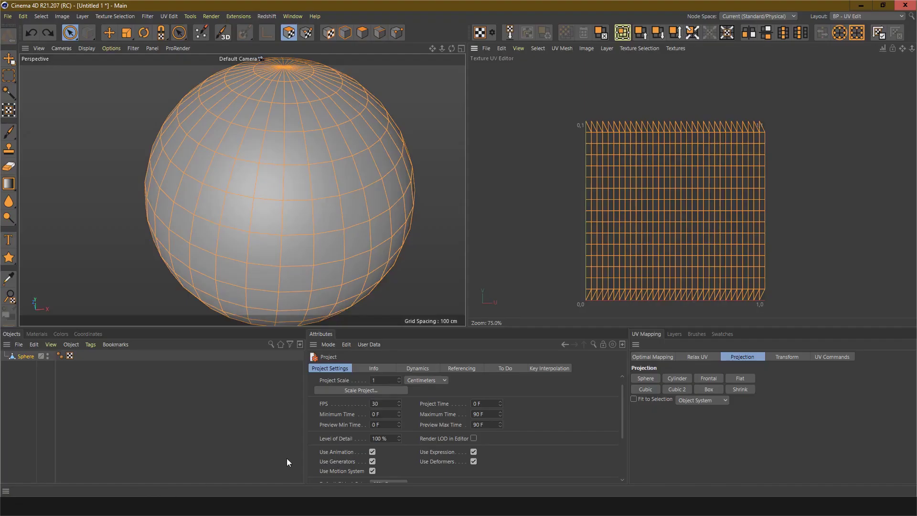
Switch to Blender and undo the Smart UV Project unwrap on the sphere
{"action": "left_click_drag", "start_coordinate": [592, 297], "coordinate": [570, 250]}
{"action": "left_click_drag", "start_coordinate": [597, 143], "coordinate": [603, 179]}
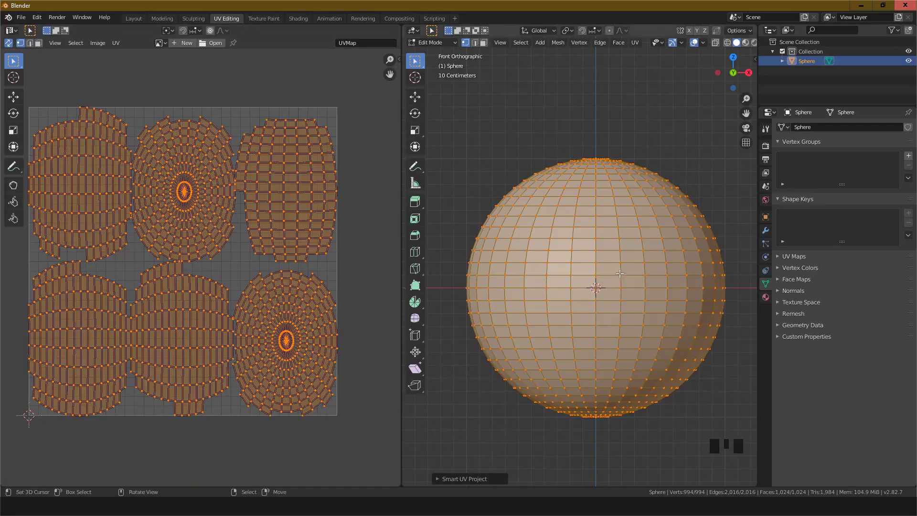
{"action": "key", "text": "ctrl+z"}
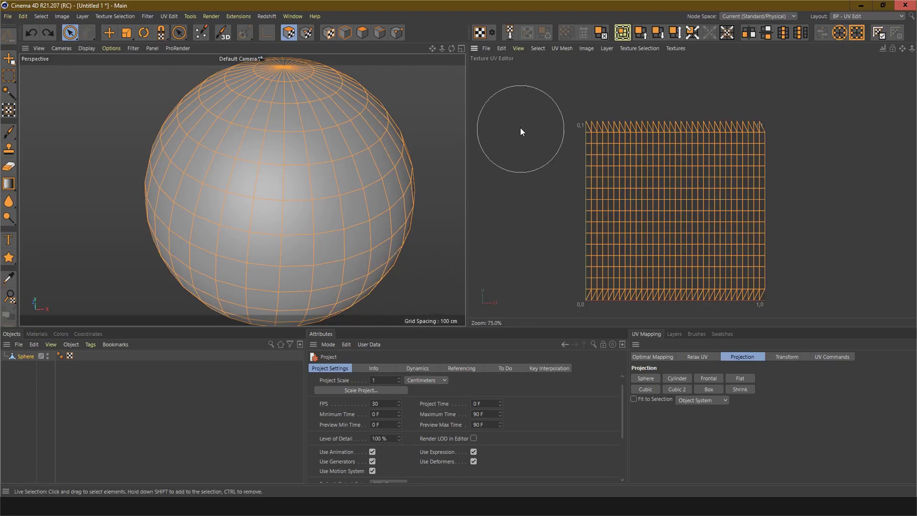
In Cinema 4D, reselect the whole sphere and look through the UV editor's texture, texture selection, layer, image, UV mesh and selection commands
{"action": "left_click", "coordinate": [520, 172]}
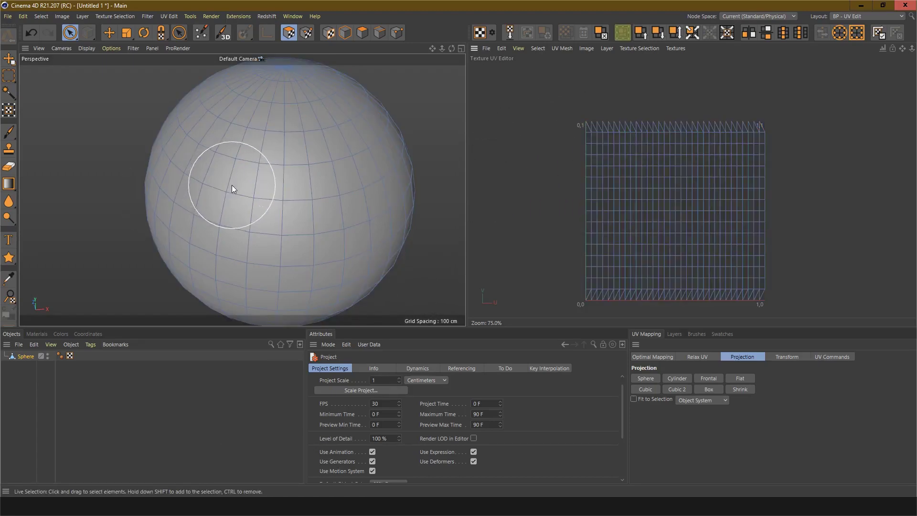
{"action": "key", "text": "ctrl+a"}
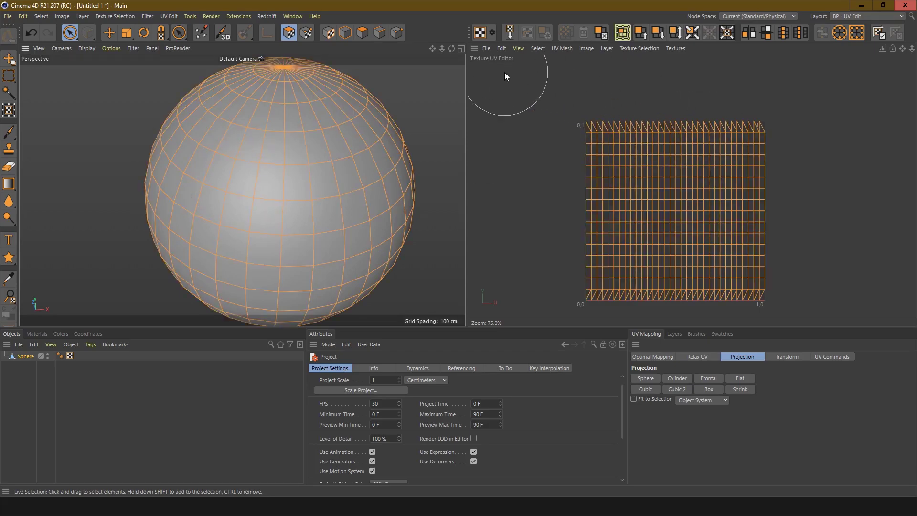
{"action": "left_click", "coordinate": [674, 46]}
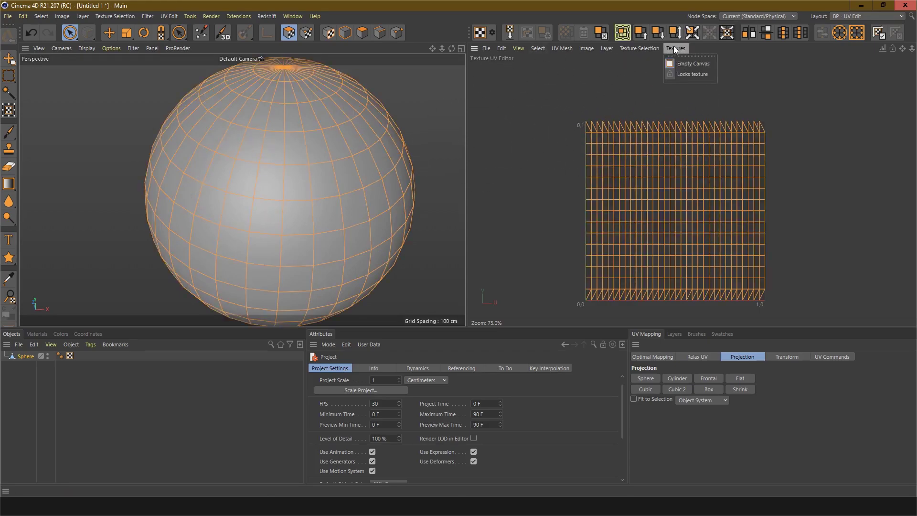
{"action": "mouse_move", "coordinate": [653, 50]}
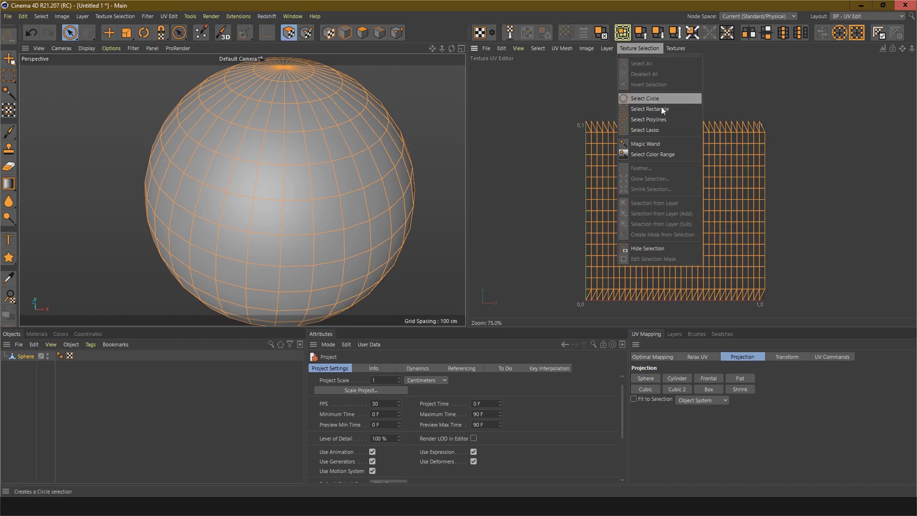
{"action": "left_click", "coordinate": [608, 48]}
{"action": "left_click", "coordinate": [585, 49]}
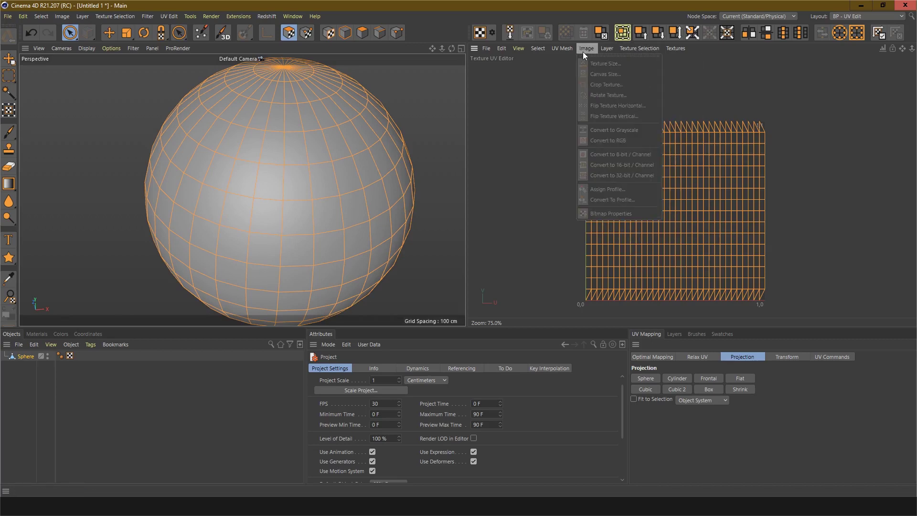
{"action": "mouse_move", "coordinate": [566, 53]}
{"action": "mouse_move", "coordinate": [539, 47]}
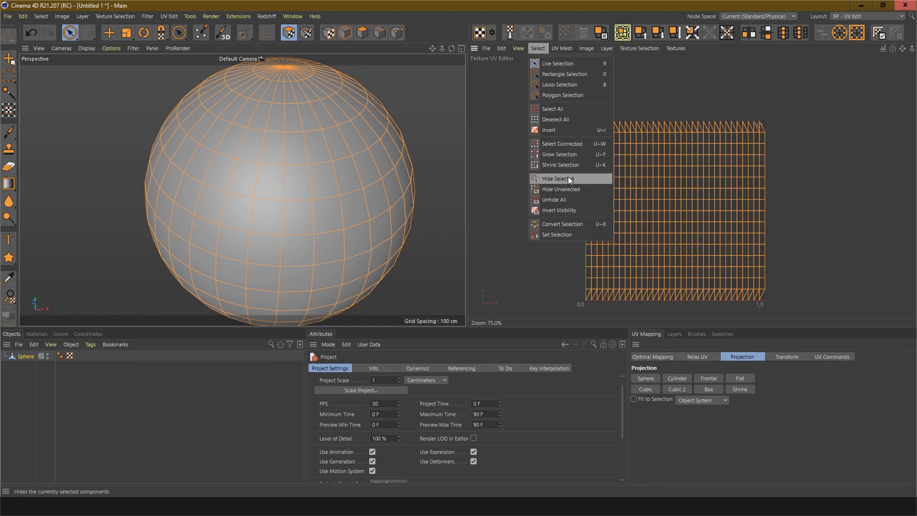
{"action": "left_click", "coordinate": [111, 137]}
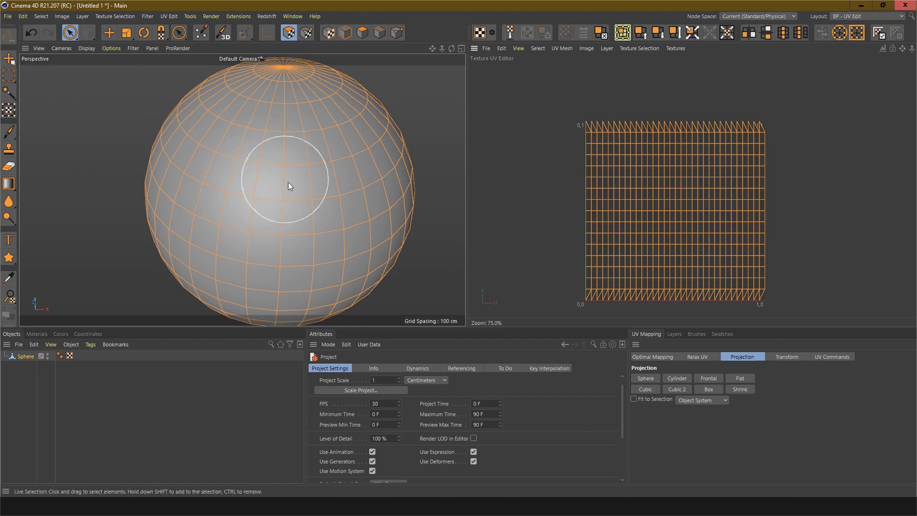
Select a patch of polygons on the sphere's front, try Hide Selected on it and unhide all polygons
{"action": "mouse_move", "coordinate": [288, 183]}
{"action": "left_mouse_down"}
{"action": "mouse_move", "coordinate": [294, 188]}
{"action": "mouse_move", "coordinate": [256, 203]}
{"action": "mouse_move", "coordinate": [341, 182]}
{"action": "left_mouse_up"}
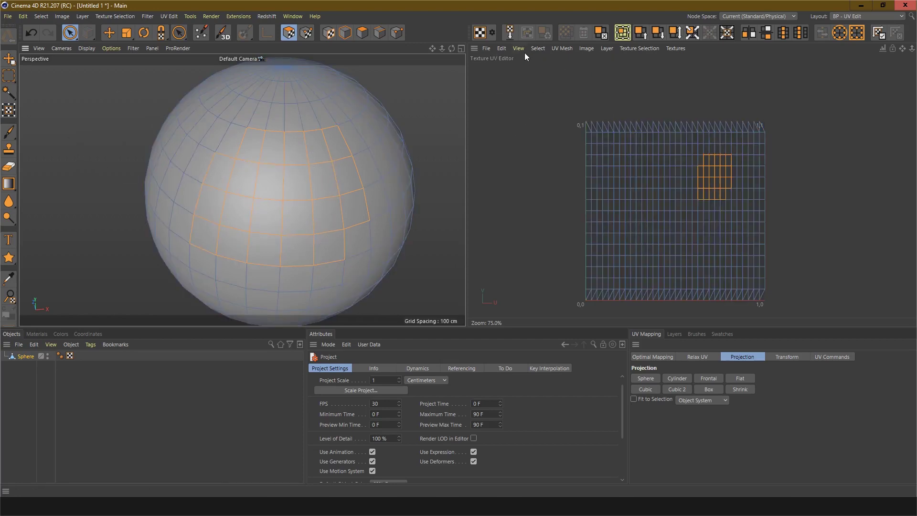
{"action": "left_click", "coordinate": [537, 48]}
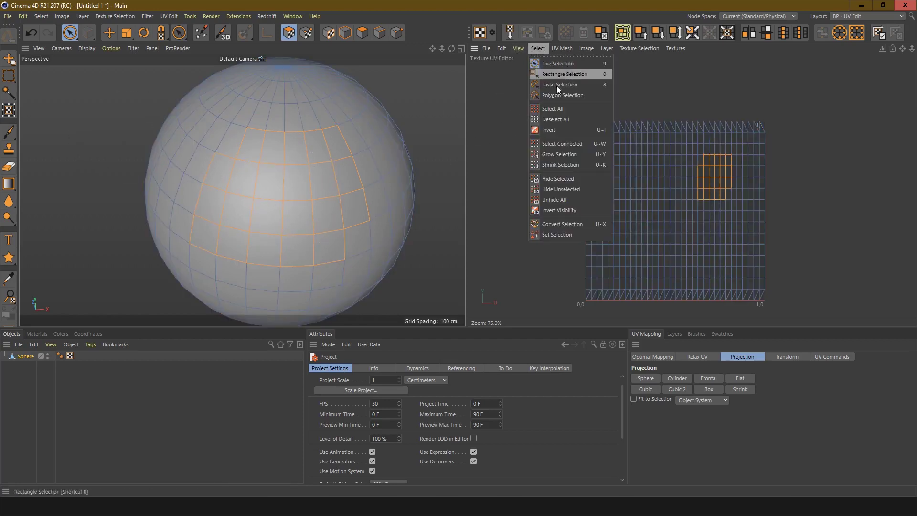
{"action": "left_click", "coordinate": [575, 180]}
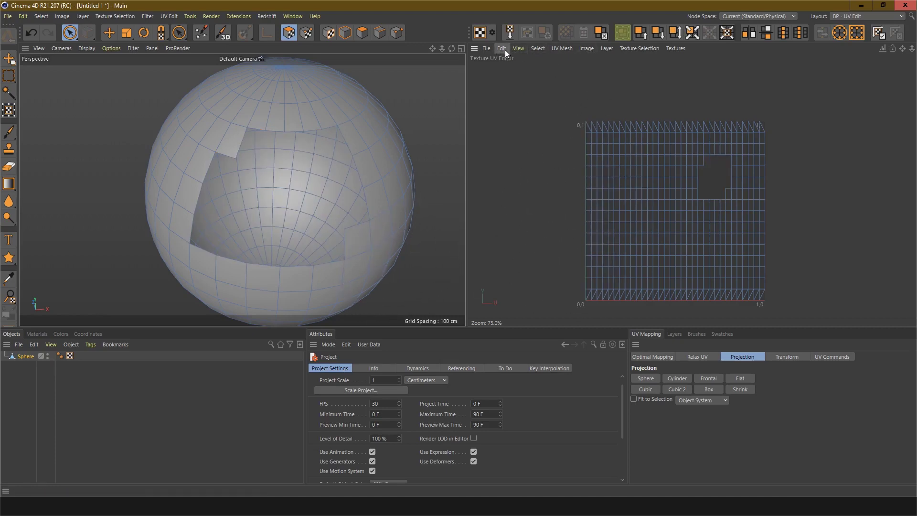
{"action": "left_click", "coordinate": [536, 48]}
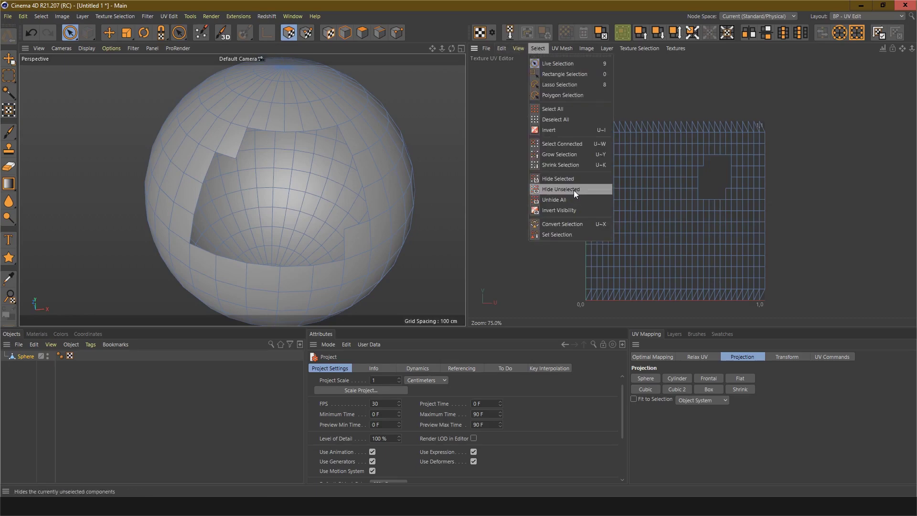
{"action": "left_click", "coordinate": [567, 204]}
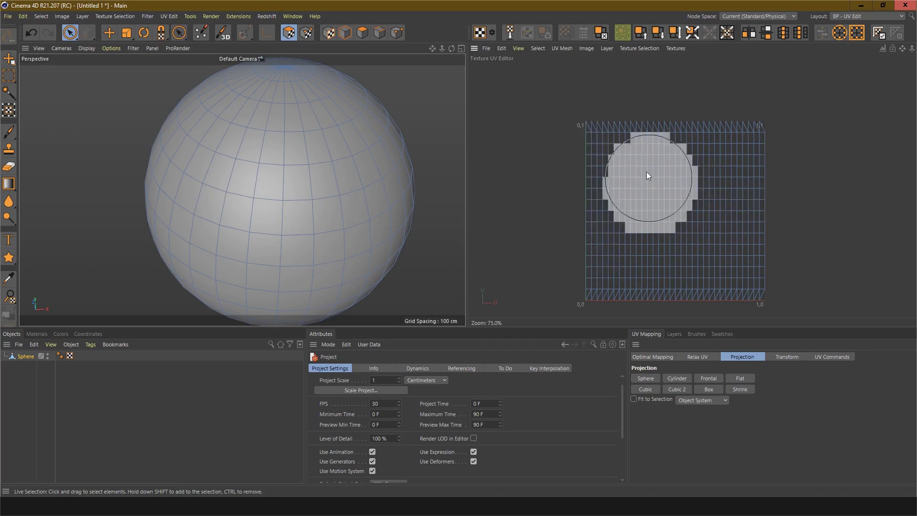
Load download.jpg from the Downloads folder as a texture from disc behind the sphere's UV mesh
{"action": "left_click", "coordinate": [487, 47]}
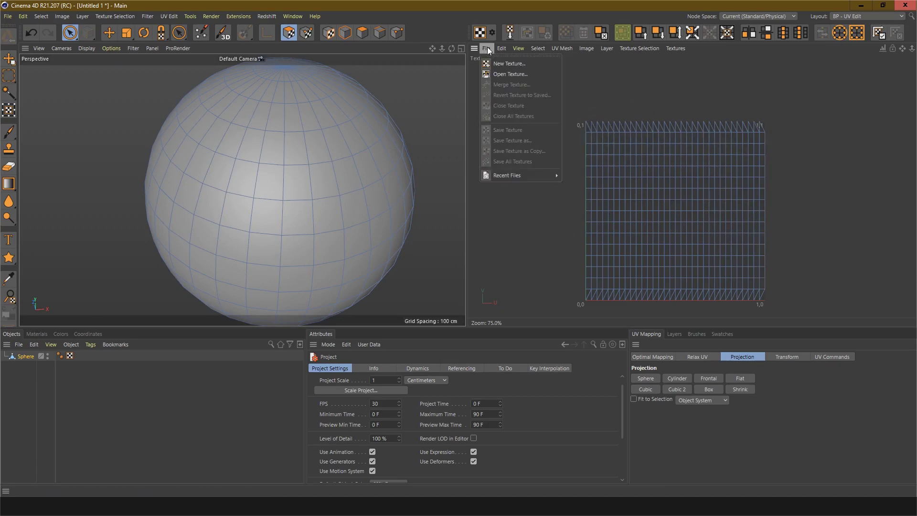
{"action": "left_click", "coordinate": [505, 64]}
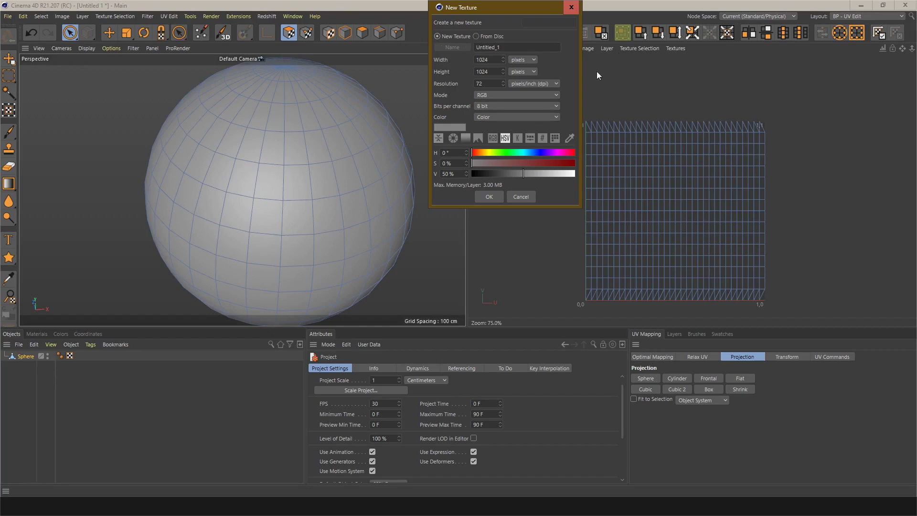
{"action": "left_click", "coordinate": [477, 34]}
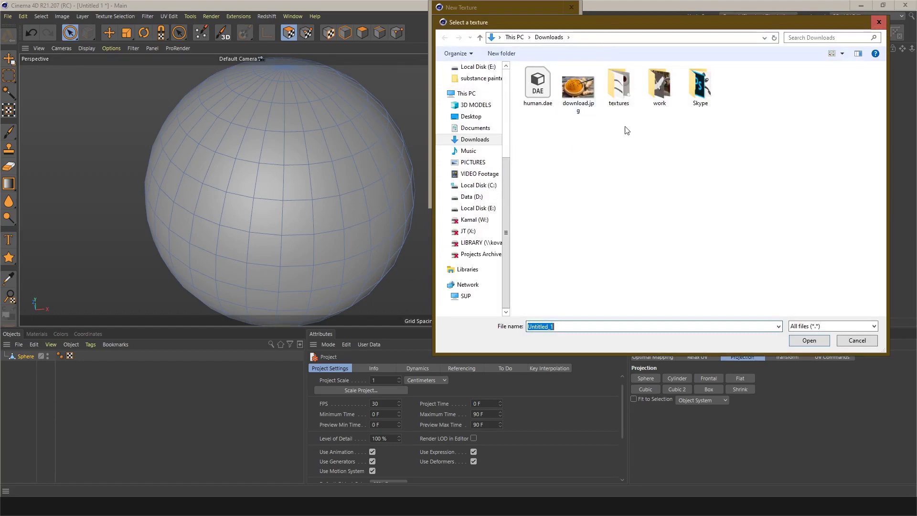
{"action": "left_click", "coordinate": [591, 94]}
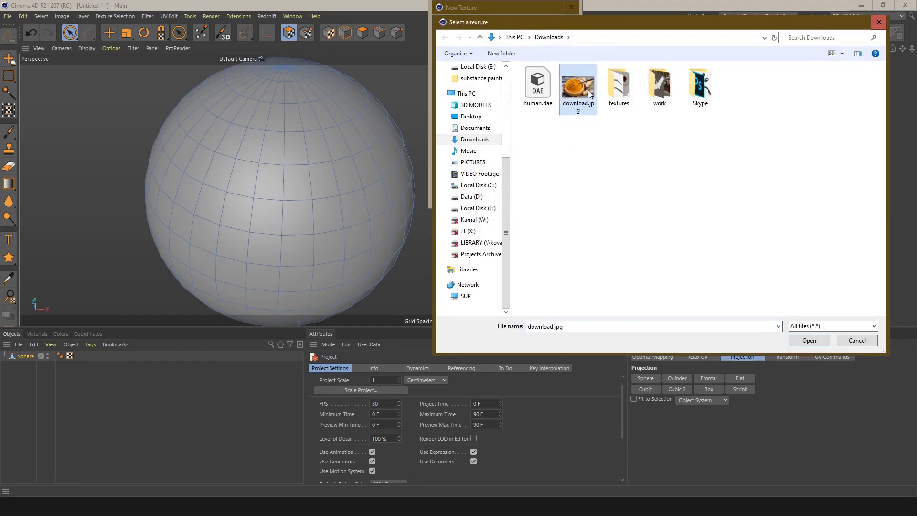
{"action": "left_click", "coordinate": [812, 341]}
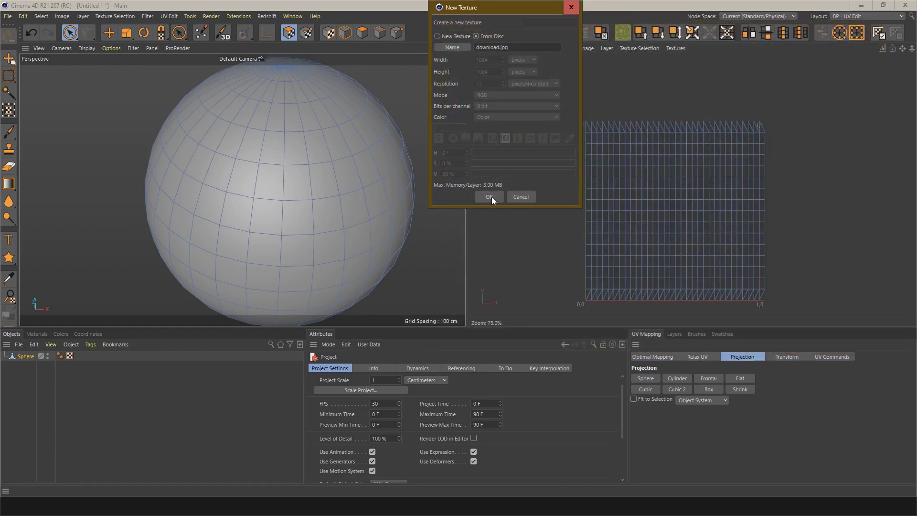
{"action": "left_click", "coordinate": [489, 196]}
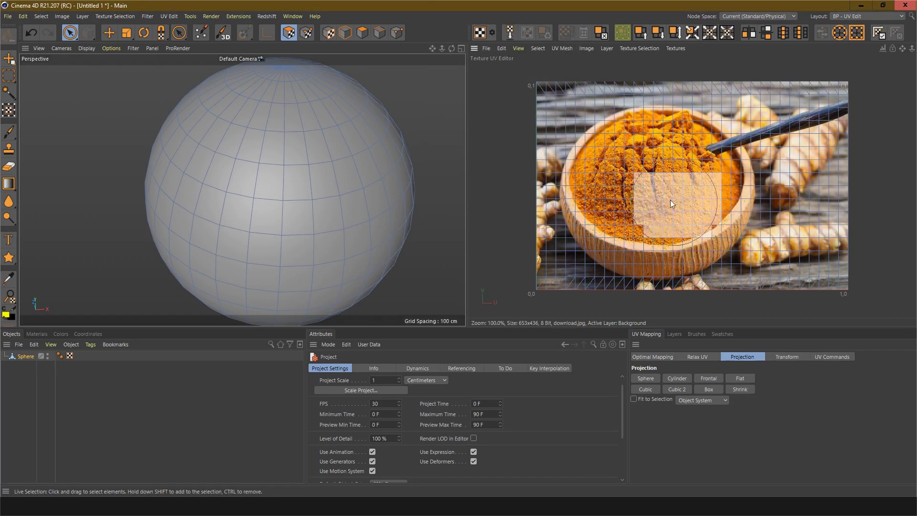
{"action": "scroll", "coordinate": [632, 190], "scroll_direction": "down", "scroll_amount": 3}
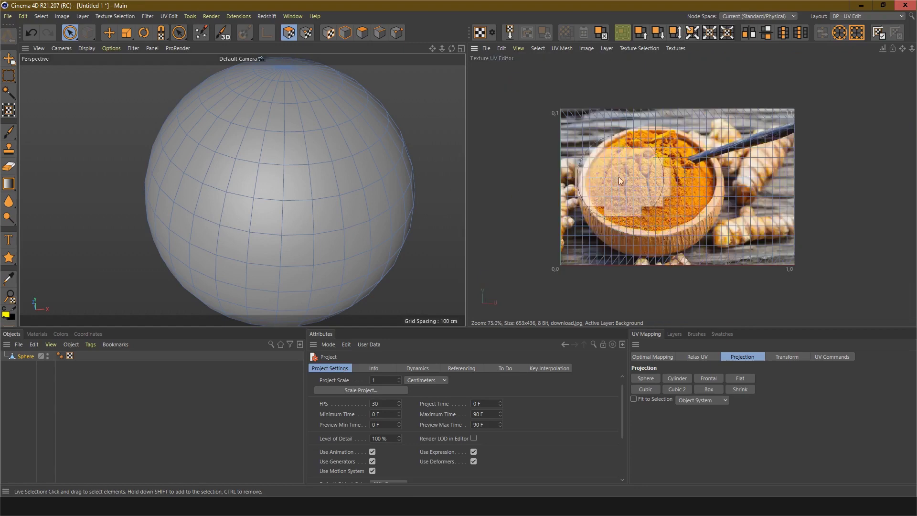
{"action": "scroll", "coordinate": [597, 166], "scroll_direction": "up", "scroll_amount": 2}
{"action": "scroll", "coordinate": [597, 166], "scroll_direction": "down", "scroll_amount": 1}
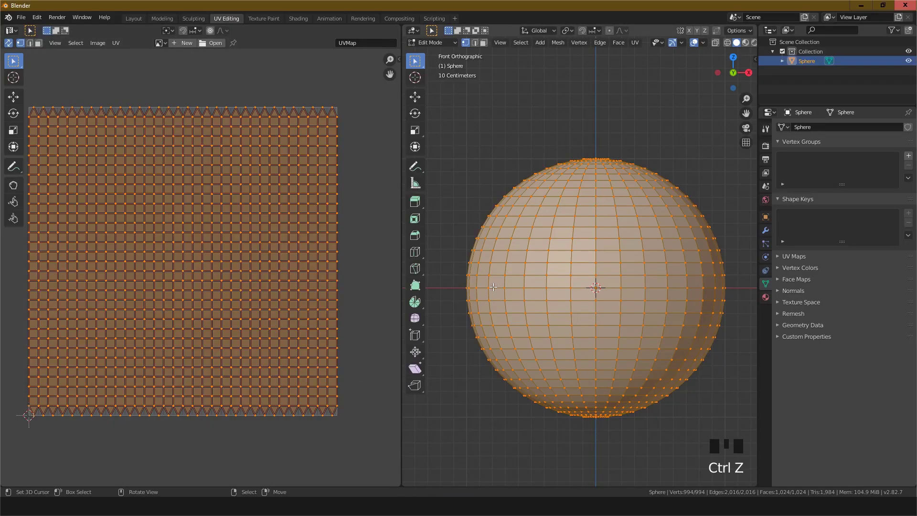
In Blender, open download.jpg from the Downloads folder as the image behind the sphere's UV layout
{"action": "scroll", "coordinate": [494, 287], "scroll_direction": "down", "scroll_amount": 2}
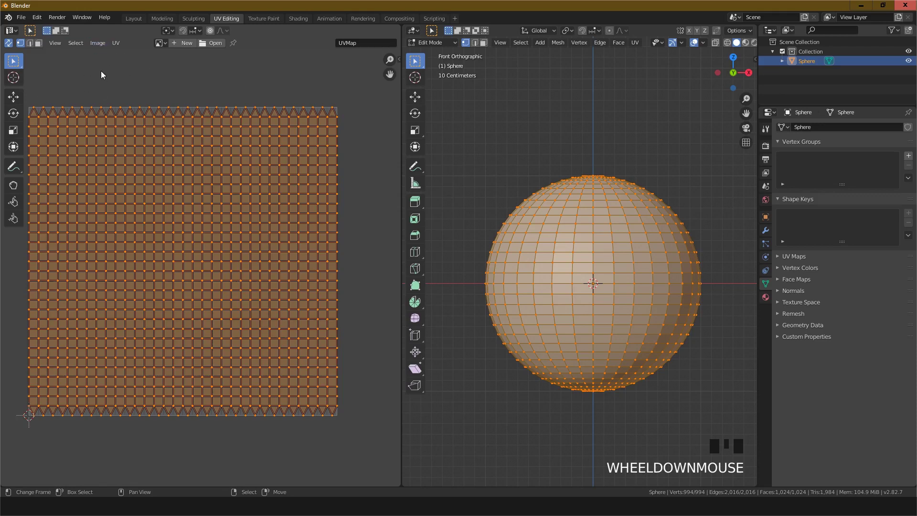
{"action": "left_click", "coordinate": [96, 44]}
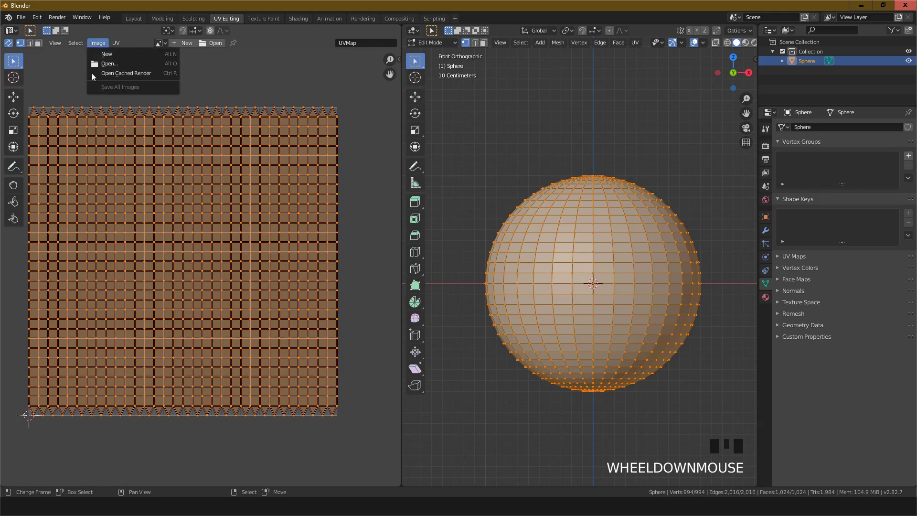
{"action": "left_click", "coordinate": [110, 54]}
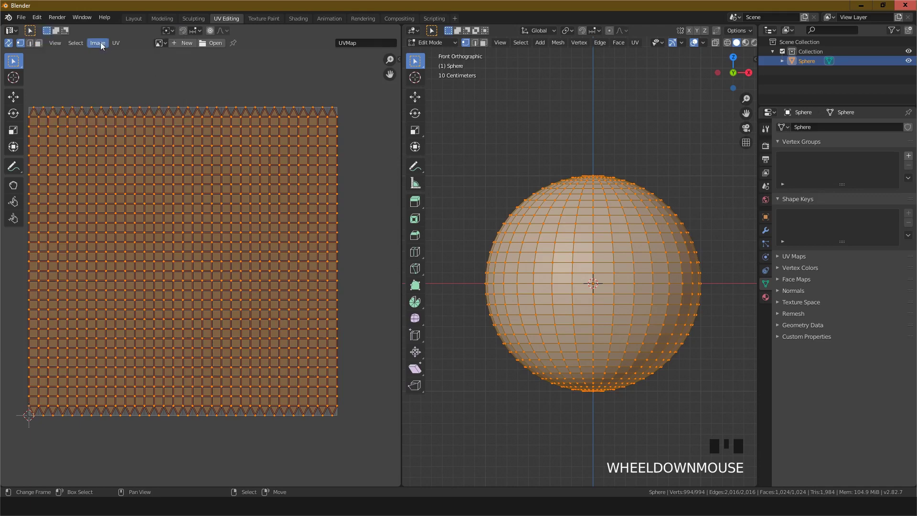
{"action": "left_click", "coordinate": [99, 42]}
{"action": "left_click", "coordinate": [107, 64]}
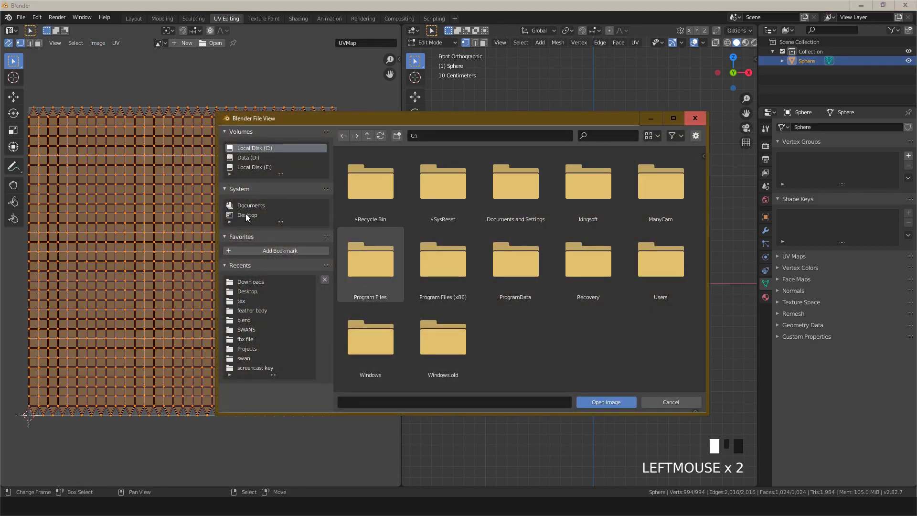
{"action": "left_click", "coordinate": [251, 283]}
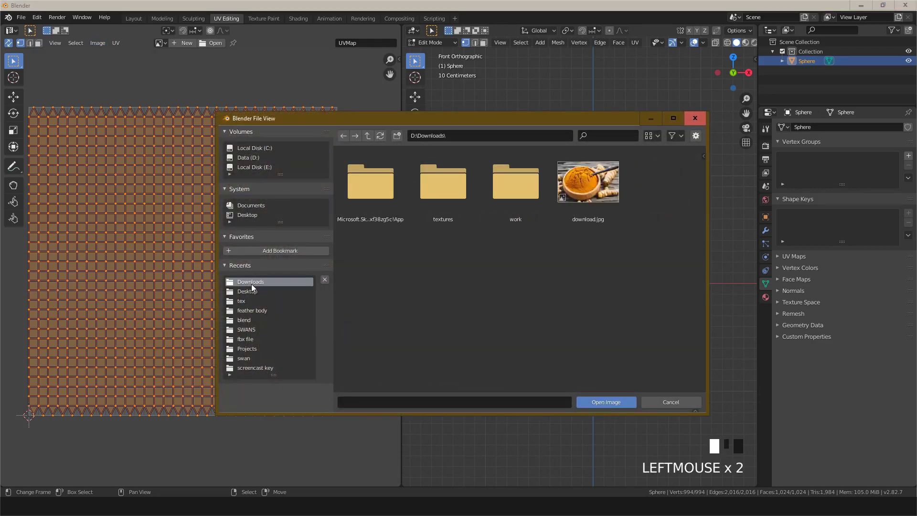
{"action": "left_click", "coordinate": [593, 191]}
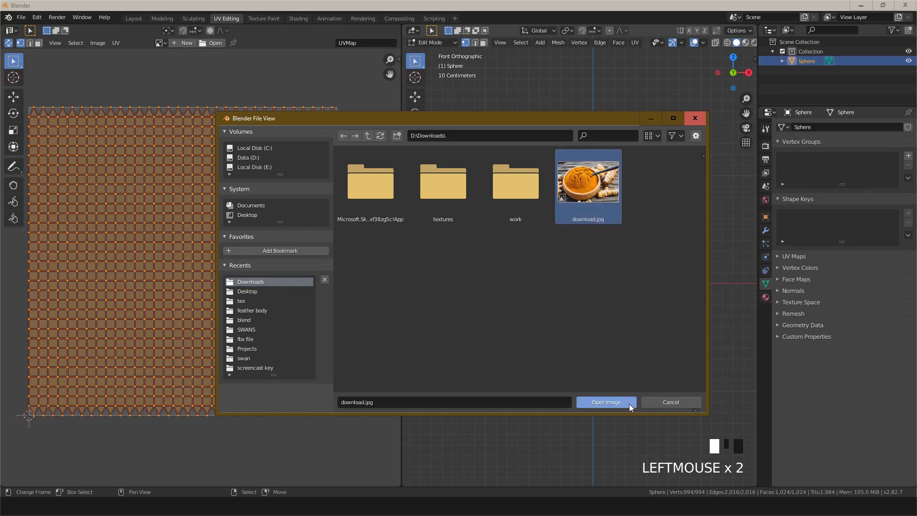
{"action": "left_click", "coordinate": [605, 403]}
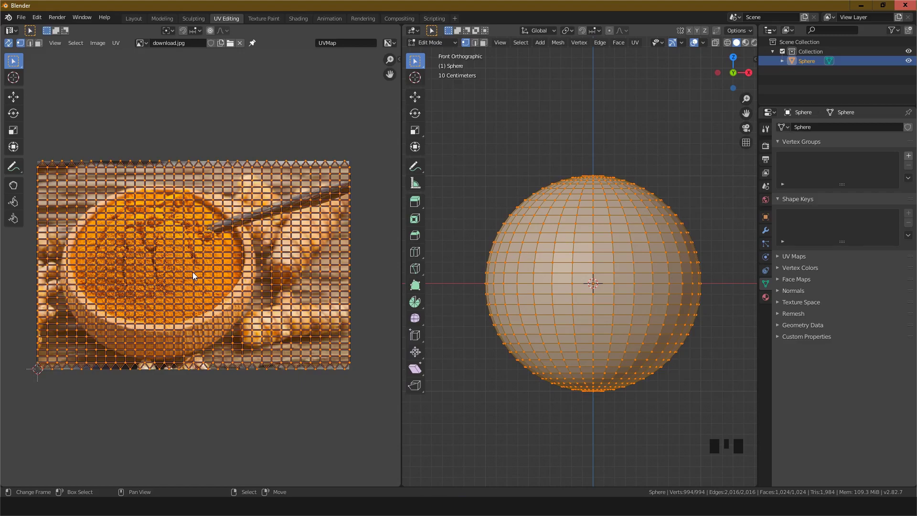
Examine how the sphere's UV layout lies over the loaded image at different magnifications
{"action": "scroll", "coordinate": [193, 272], "scroll_direction": "up", "scroll_amount": 2}
{"action": "scroll", "coordinate": [193, 272], "scroll_direction": "down", "scroll_amount": 2}
{"action": "scroll", "coordinate": [189, 273], "scroll_direction": "down", "scroll_amount": 1}
{"action": "scroll", "coordinate": [191, 268], "scroll_direction": "up", "scroll_amount": 1}
{"action": "scroll", "coordinate": [191, 267], "scroll_direction": "down", "scroll_amount": 1}
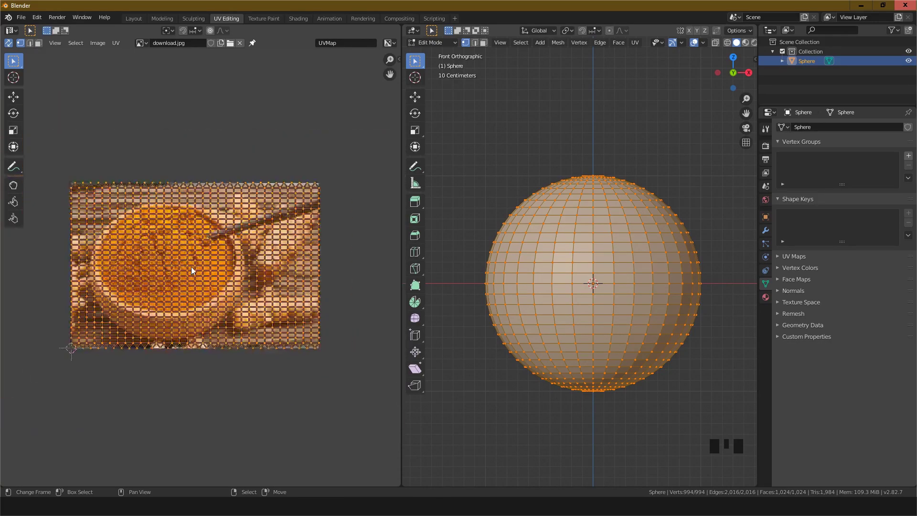
{"action": "scroll", "coordinate": [191, 268], "scroll_direction": "up", "scroll_amount": 3}
{"action": "scroll", "coordinate": [191, 268], "scroll_direction": "down", "scroll_amount": 1}
{"action": "scroll", "coordinate": [191, 268], "scroll_direction": "down", "scroll_amount": 1}
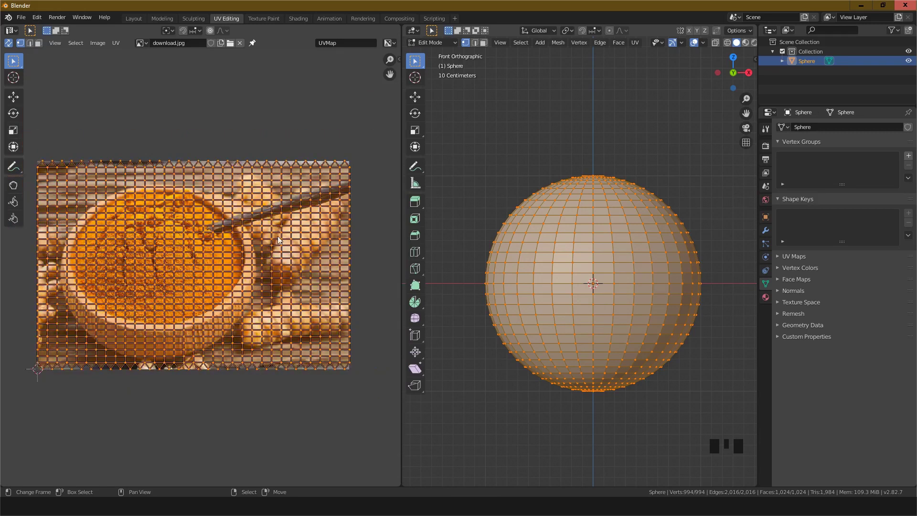
Show the image properties, try the Filmic Log color space on download.jpg, and set it to Raw
{"action": "key", "text": "n"}
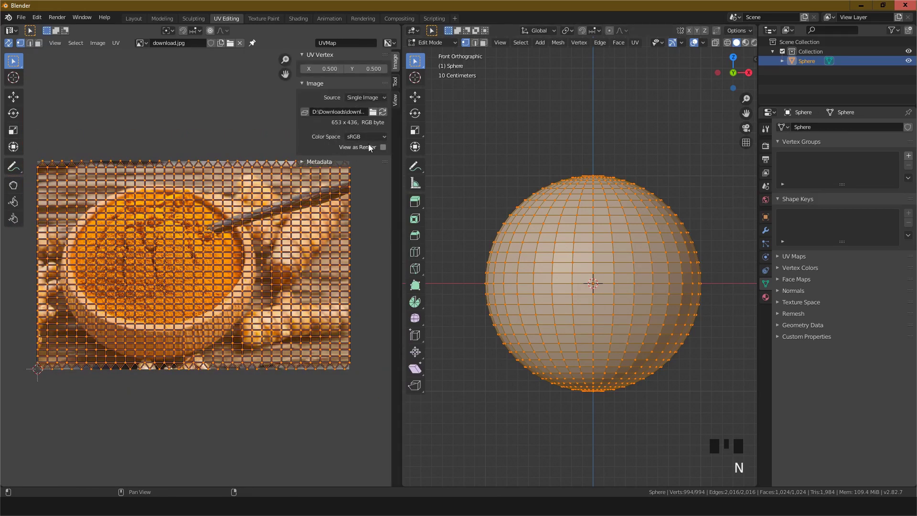
{"action": "left_click", "coordinate": [368, 137]}
{"action": "left_click", "coordinate": [363, 145]}
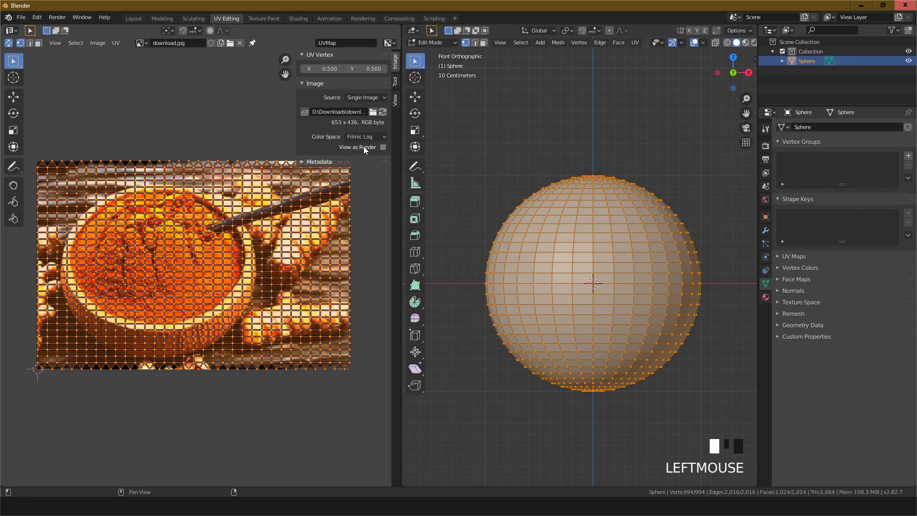
{"action": "left_click", "coordinate": [357, 137]}
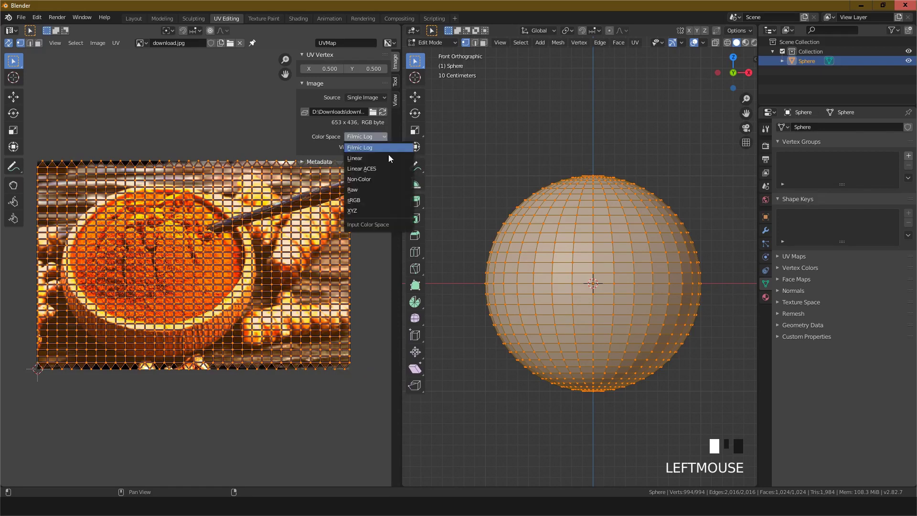
{"action": "left_click", "coordinate": [352, 190]}
{"action": "scroll", "coordinate": [349, 182], "scroll_direction": "up", "scroll_amount": 4}
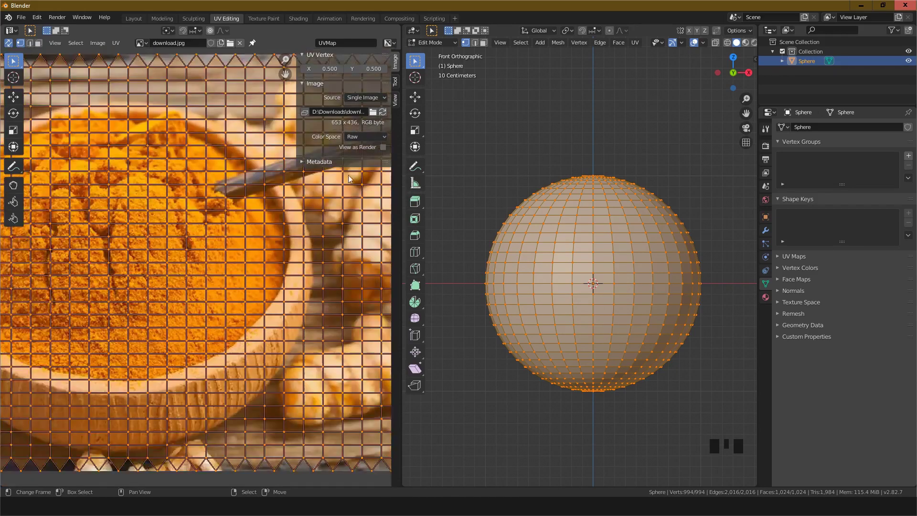
Try the Non-Color color space on download.jpg, and set it to sRGB
{"action": "left_click", "coordinate": [365, 136]}
{"action": "left_click", "coordinate": [369, 180]}
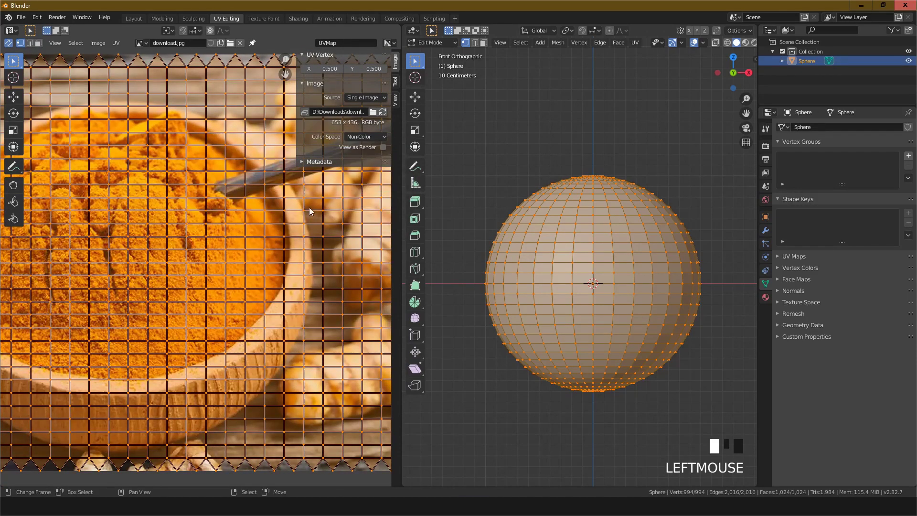
{"action": "scroll", "coordinate": [309, 210], "scroll_direction": "down", "scroll_amount": 4}
{"action": "left_click", "coordinate": [364, 137]}
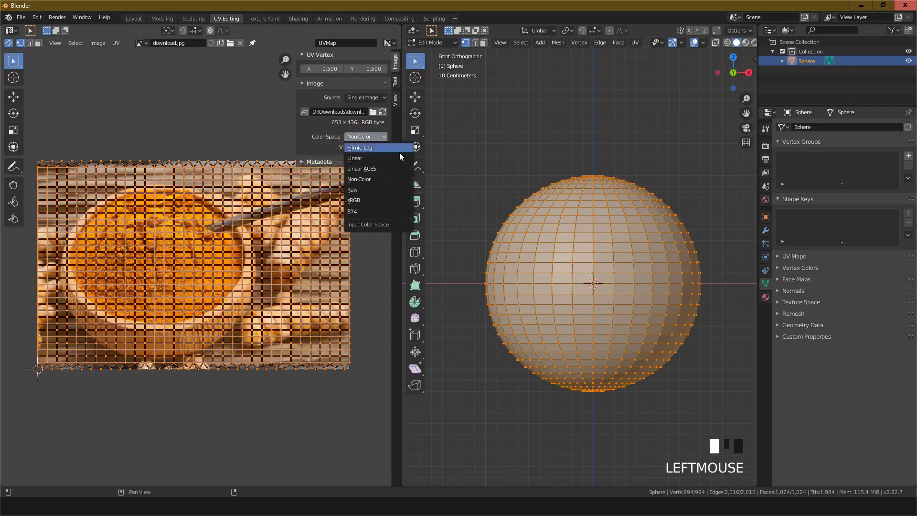
{"action": "left_click", "coordinate": [361, 201]}
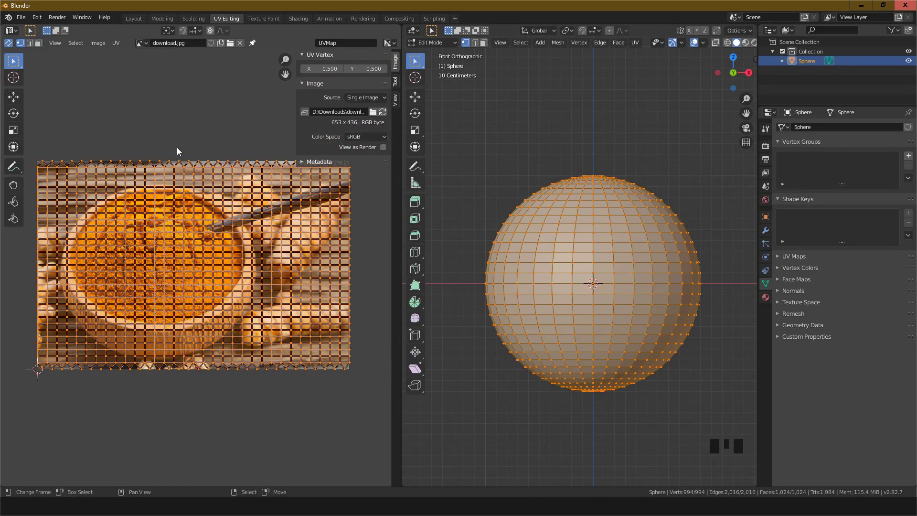
{"action": "scroll", "coordinate": [191, 179], "scroll_direction": "down", "scroll_amount": 2}
{"action": "scroll", "coordinate": [191, 188], "scroll_direction": "up", "scroll_amount": 4}
{"action": "scroll", "coordinate": [191, 188], "scroll_direction": "down", "scroll_amount": 2}
In Cinema 4D, restore the selection of the sphere's whole UV mesh and close the download.jpg texture
{"action": "key", "text": "ctrl+z"}
{"action": "scroll", "coordinate": [216, 251], "scroll_direction": "up", "scroll_amount": 2}
{"action": "scroll", "coordinate": [216, 251], "scroll_direction": "down", "scroll_amount": 1}
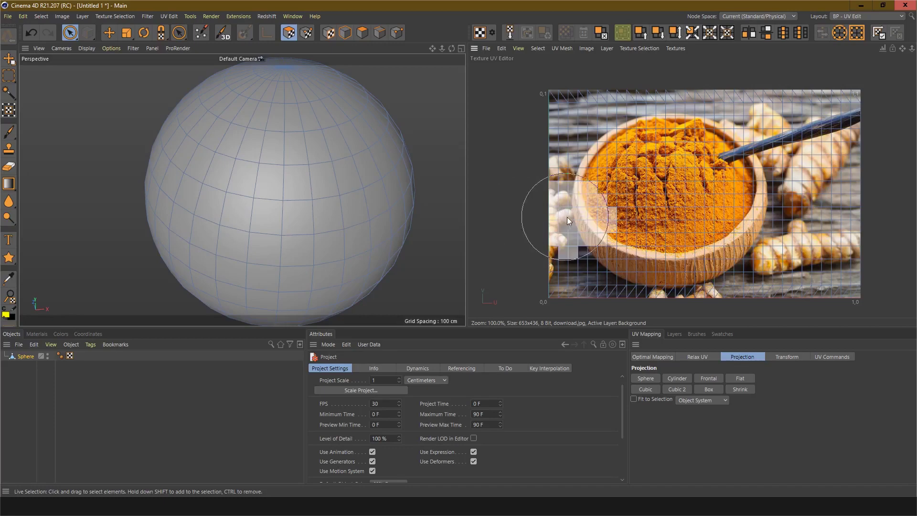
{"action": "key", "text": "ctrl+z"}
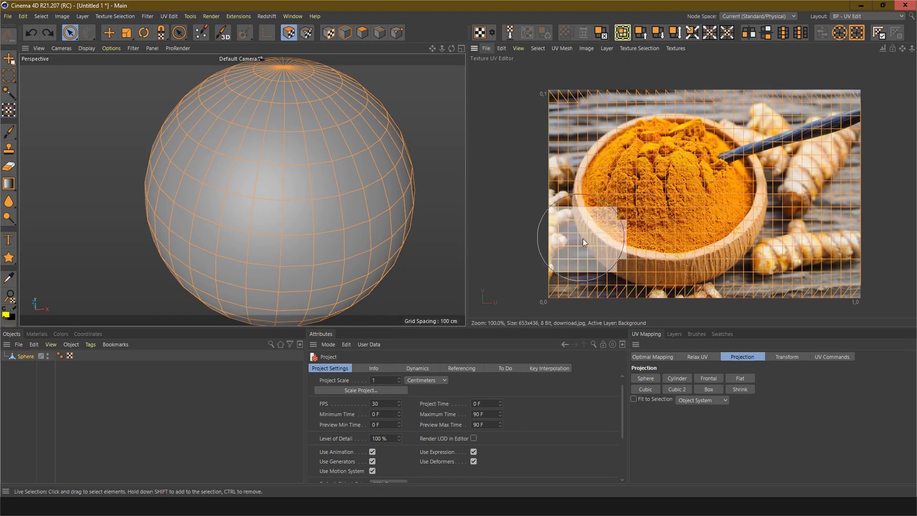
{"action": "key", "text": "ctrl+shift+a"}
{"action": "key", "text": "ctrl+z"}
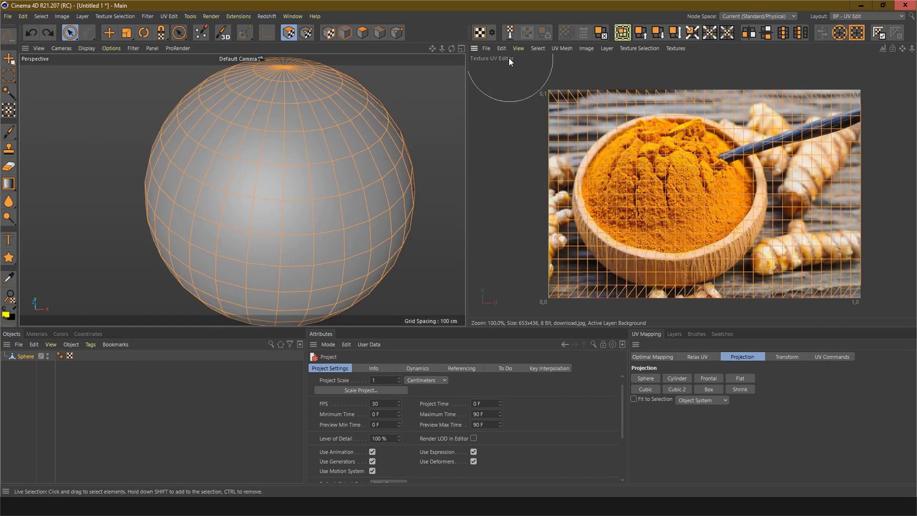
{"action": "left_click", "coordinate": [487, 48]}
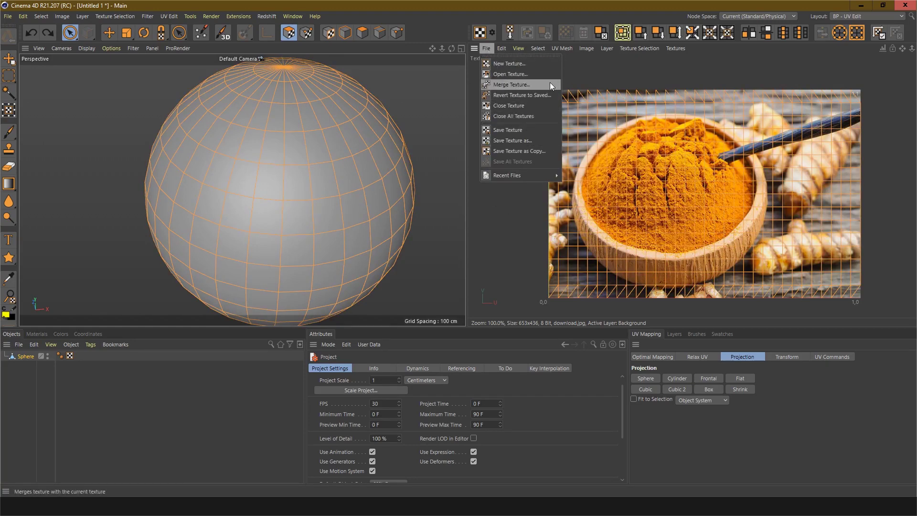
{"action": "left_click", "coordinate": [502, 105]}
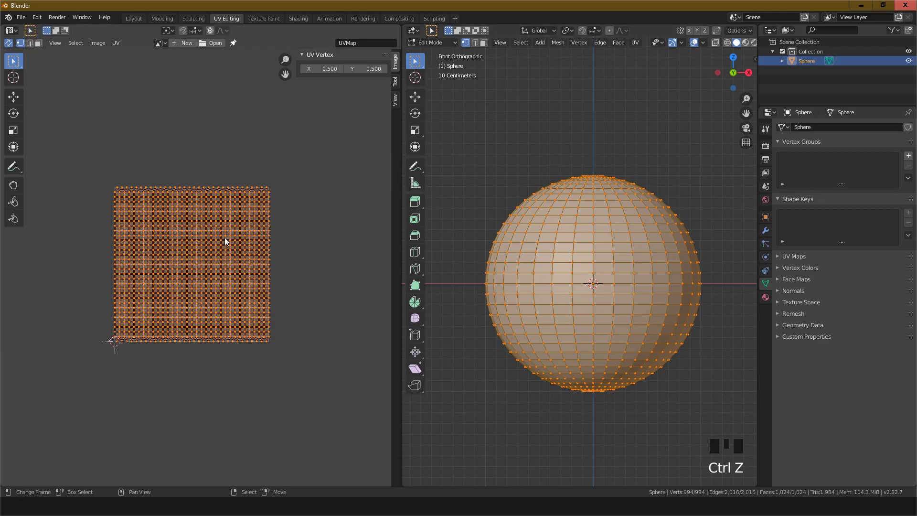
In Blender, save the current scene with the sphere's UV layout as the startup file
{"action": "key", "text": "ctrl+u"}
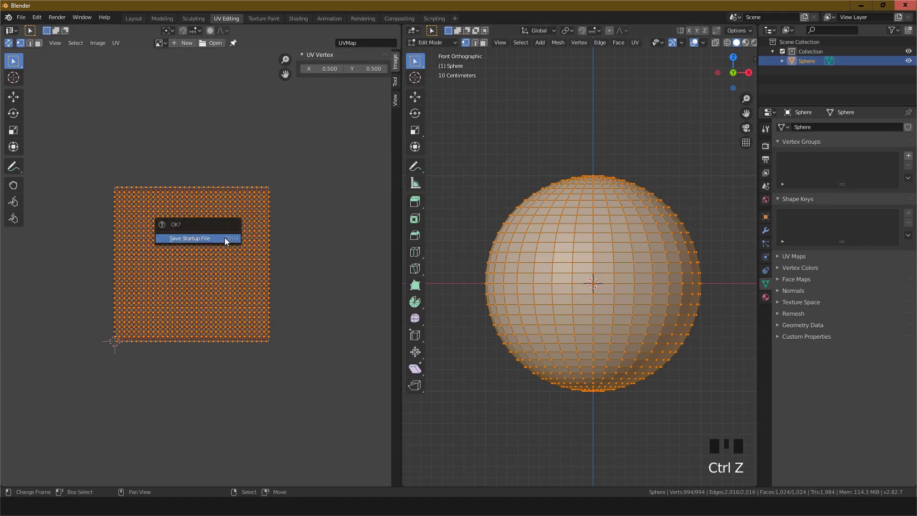
{"action": "left_click", "coordinate": [224, 238]}
{"action": "scroll", "coordinate": [139, 258], "scroll_direction": "up", "scroll_amount": 3}
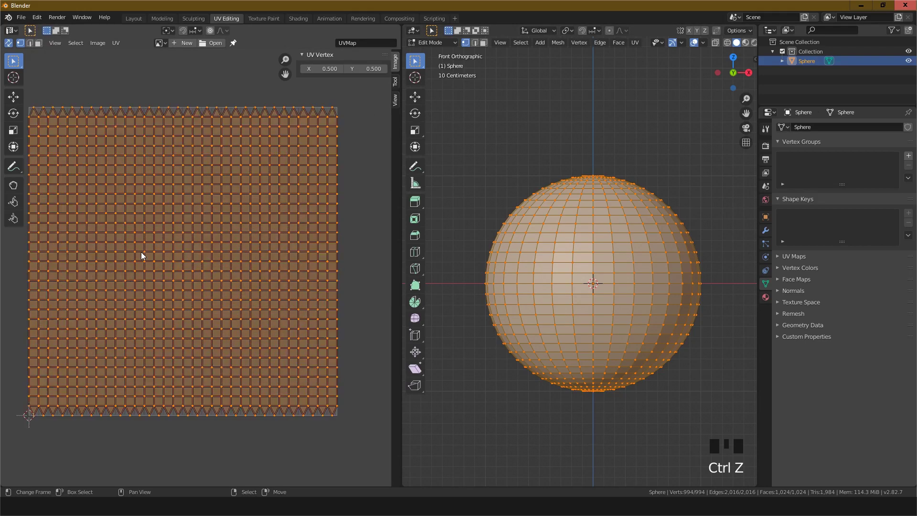
{"action": "scroll", "coordinate": [142, 257], "scroll_direction": "down", "scroll_amount": 2}
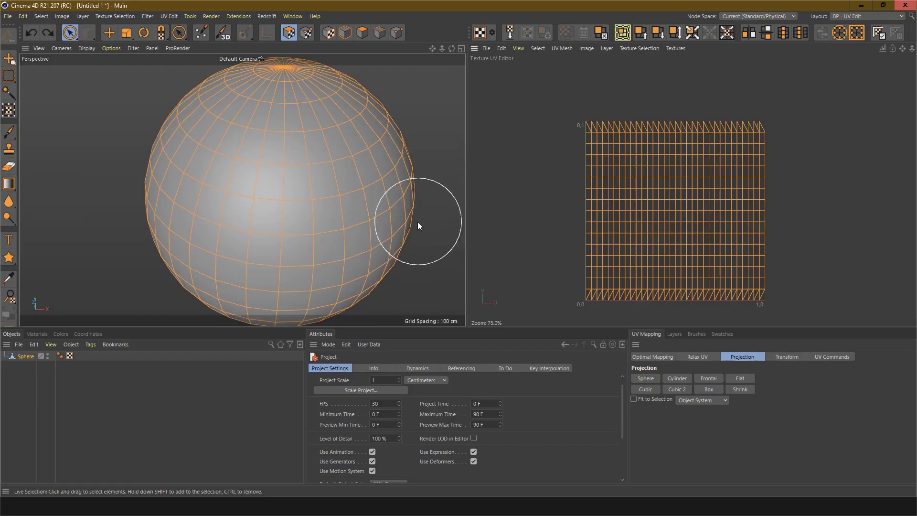
In Cinema 4D, relax the sphere's UV mesh with the LSCM method and Pin Border Points enabled
{"action": "left_click_drag", "start_coordinate": [332, 236], "coordinate": [357, 196], "text": "alt"}
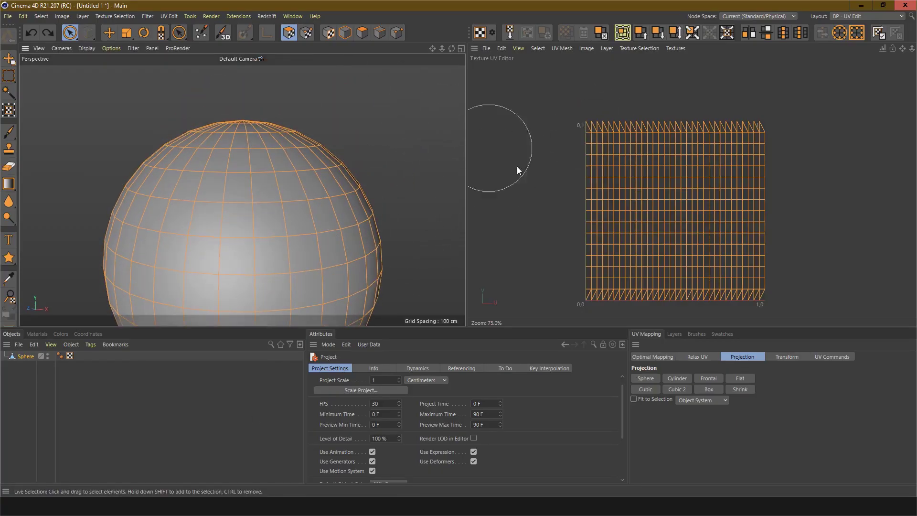
{"action": "scroll", "coordinate": [620, 231], "scroll_direction": "down", "scroll_amount": 1}
{"action": "scroll", "coordinate": [621, 231], "scroll_direction": "up", "scroll_amount": 3}
{"action": "scroll", "coordinate": [659, 215], "scroll_direction": "down", "scroll_amount": 2}
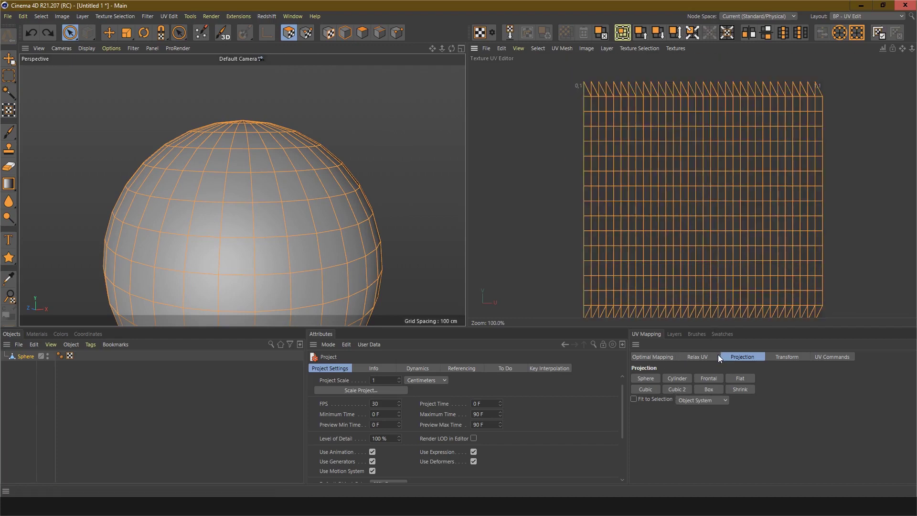
{"action": "left_click", "coordinate": [698, 357]}
{"action": "scroll", "coordinate": [664, 212], "scroll_direction": "down", "scroll_amount": 3}
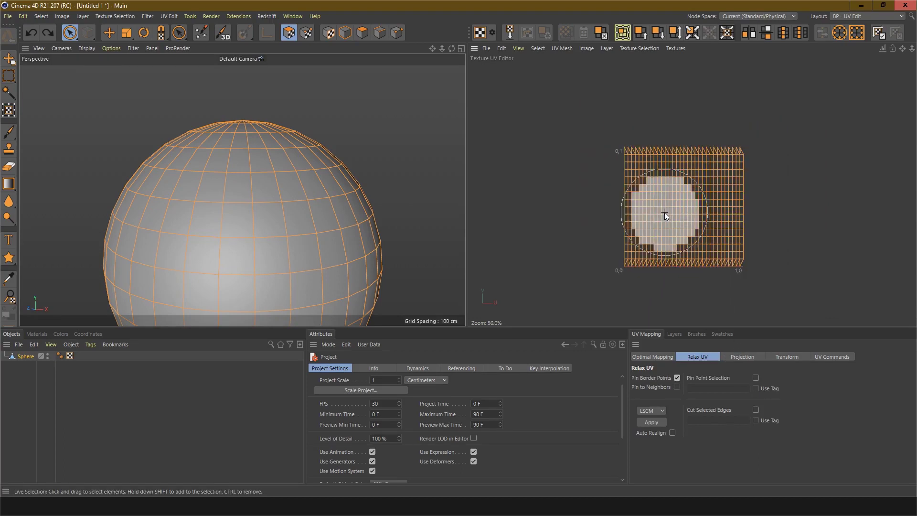
{"action": "scroll", "coordinate": [679, 221], "scroll_direction": "up", "scroll_amount": 3}
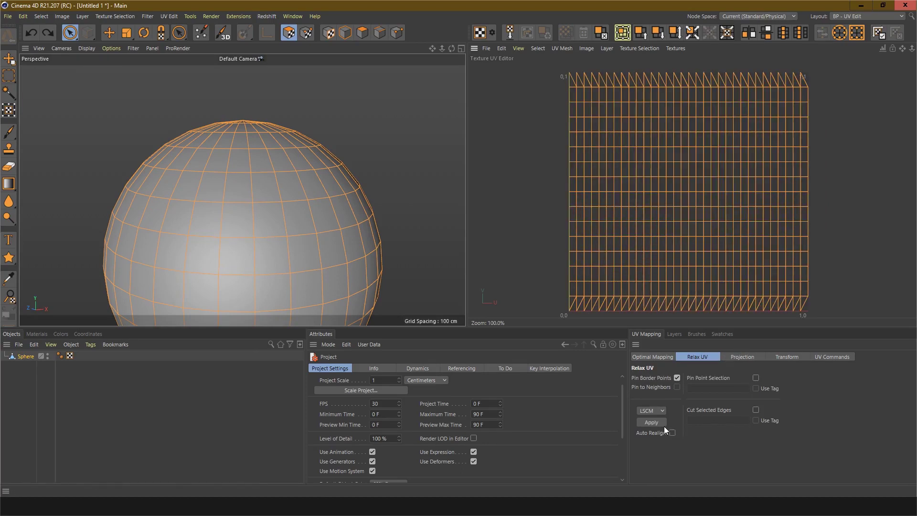
{"action": "left_click", "coordinate": [654, 412]}
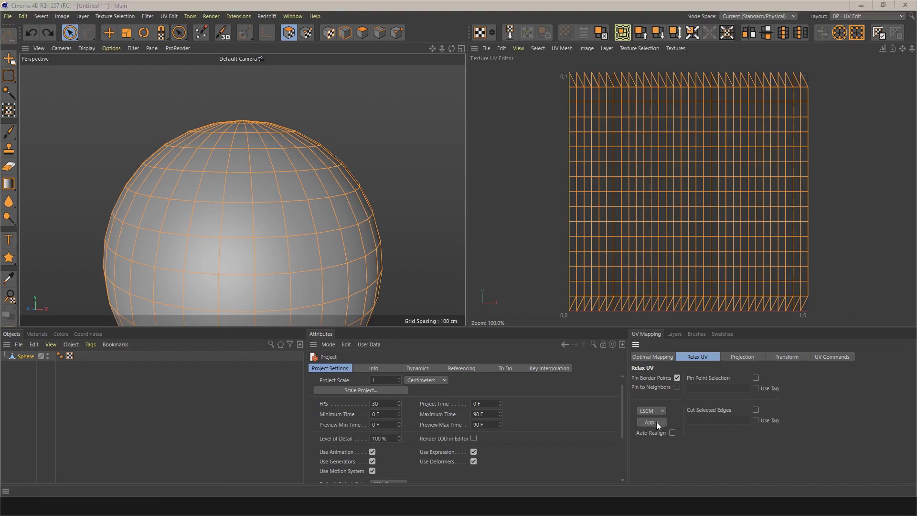
{"action": "left_click", "coordinate": [651, 422]}
Examine how the LSCM relaxation reshapes the UV mesh at different magnifications, and undo the relaxation
{"action": "left_click", "coordinate": [678, 220]}
{"action": "scroll", "coordinate": [679, 219], "scroll_direction": "down", "scroll_amount": 3}
{"action": "scroll", "coordinate": [680, 220], "scroll_direction": "up", "scroll_amount": 3}
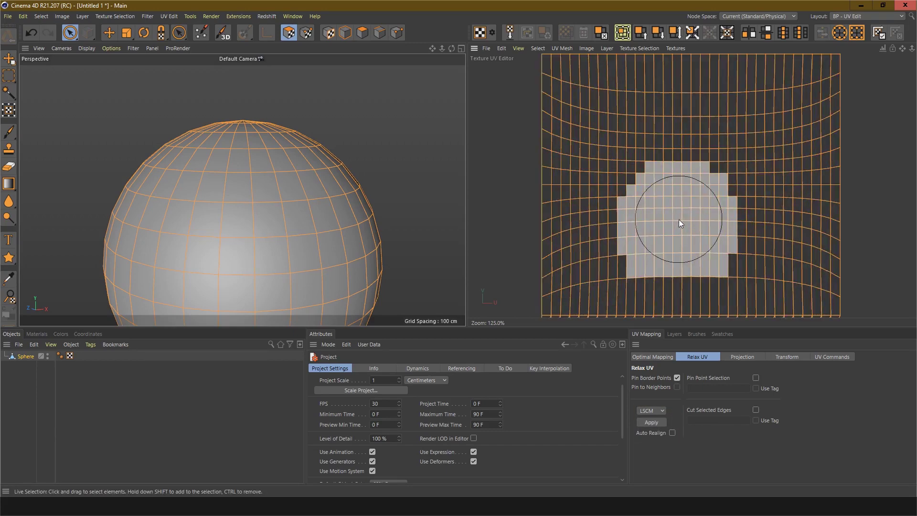
{"action": "scroll", "coordinate": [680, 221], "scroll_direction": "down", "scroll_amount": 3}
{"action": "scroll", "coordinate": [680, 221], "scroll_direction": "up", "scroll_amount": 3}
{"action": "scroll", "coordinate": [679, 221], "scroll_direction": "down", "scroll_amount": 2}
{"action": "scroll", "coordinate": [679, 221], "scroll_direction": "up", "scroll_amount": 2}
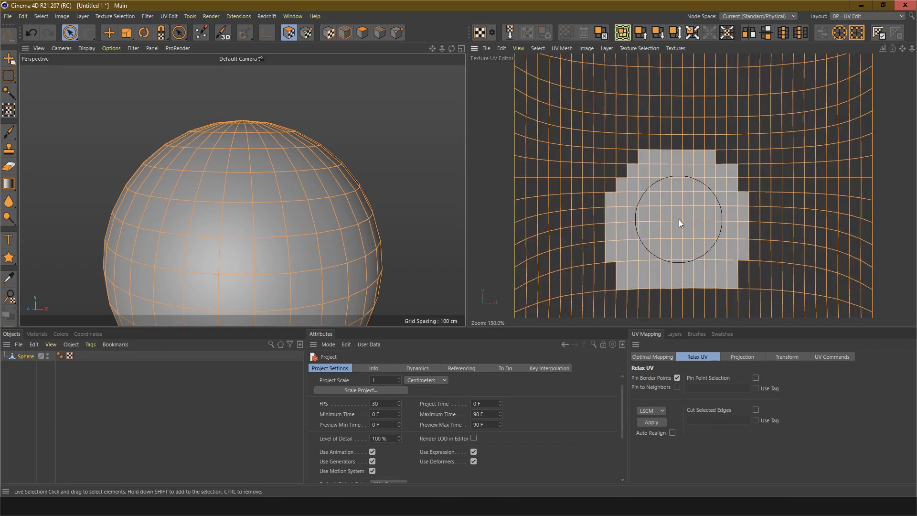
{"action": "scroll", "coordinate": [679, 221], "scroll_direction": "down", "scroll_amount": 3}
{"action": "scroll", "coordinate": [679, 221], "scroll_direction": "up", "scroll_amount": 4}
{"action": "scroll", "coordinate": [678, 220], "scroll_direction": "down", "scroll_amount": 2}
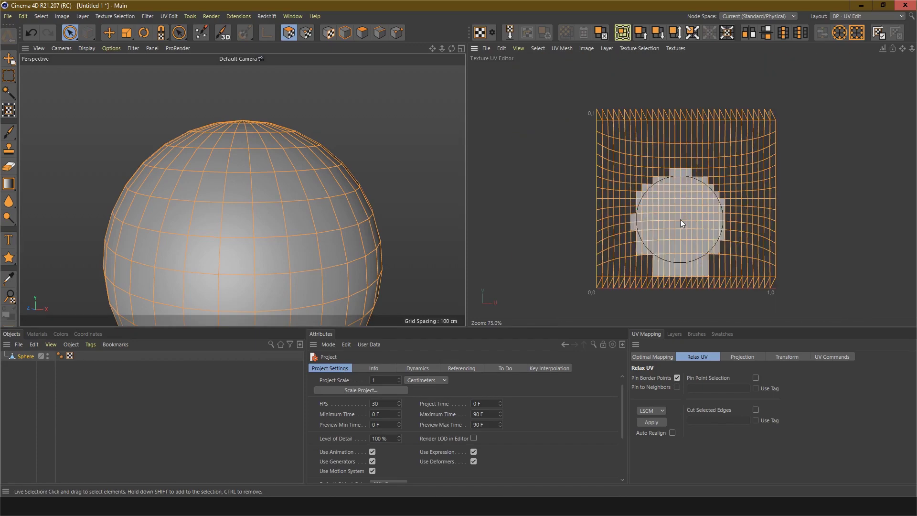
{"action": "key", "text": "ctrl+z"}
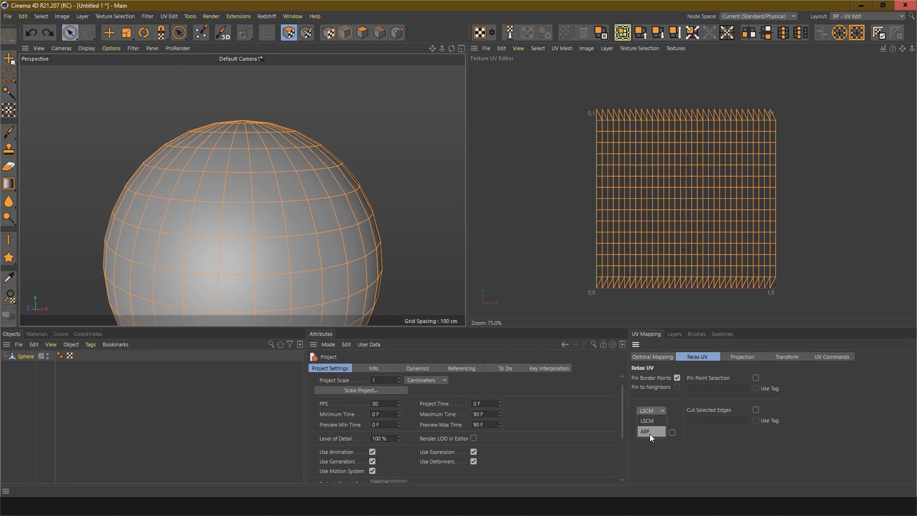
Try relaxing the sphere's UV mesh with the ABF method, and undo the relaxation
{"action": "left_click", "coordinate": [649, 431]}
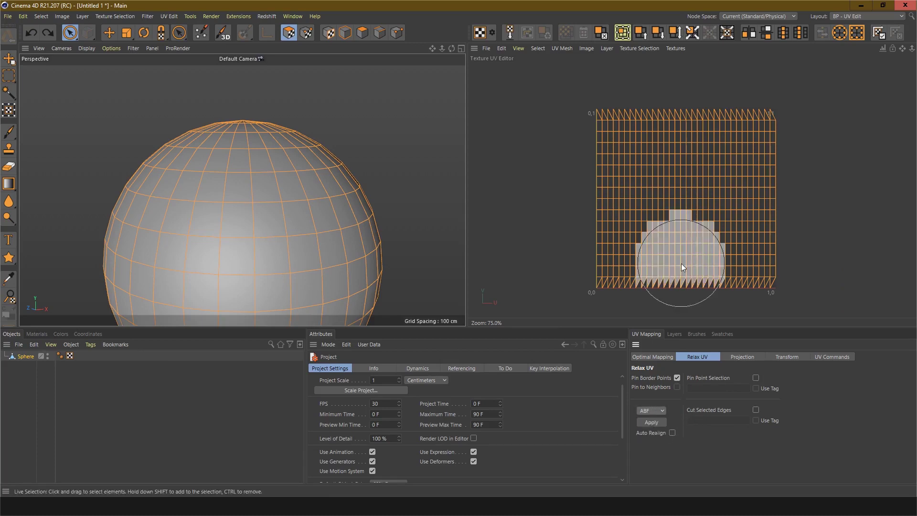
{"action": "left_click", "coordinate": [654, 422]}
{"action": "mouse_move", "coordinate": [706, 267]}
{"action": "left_mouse_down"}
{"action": "mouse_move", "coordinate": [761, 239]}
{"action": "mouse_move", "coordinate": [730, 250]}
{"action": "left_mouse_up"}
{"action": "key", "text": "ctrl+z"}
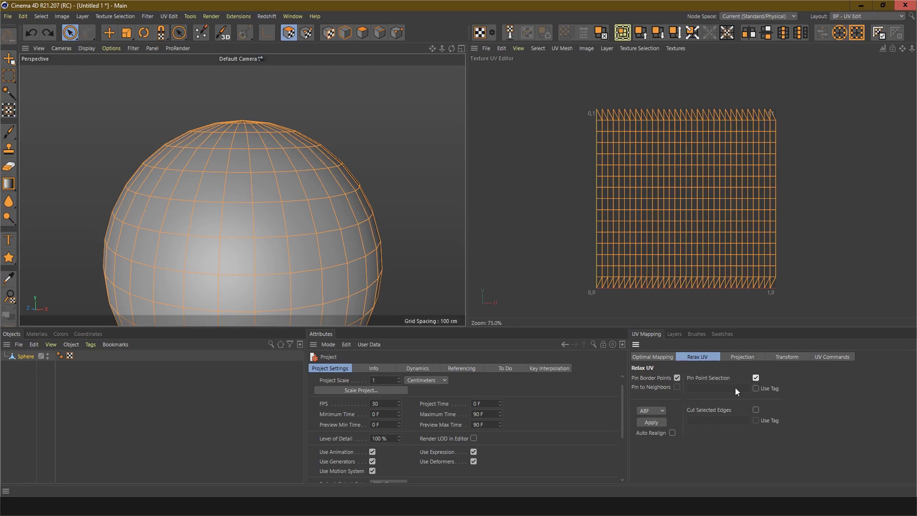
Try the ABF relaxation with Pin Point Selection enabled, undo it, and disable that option
{"action": "left_click", "coordinate": [653, 420]}
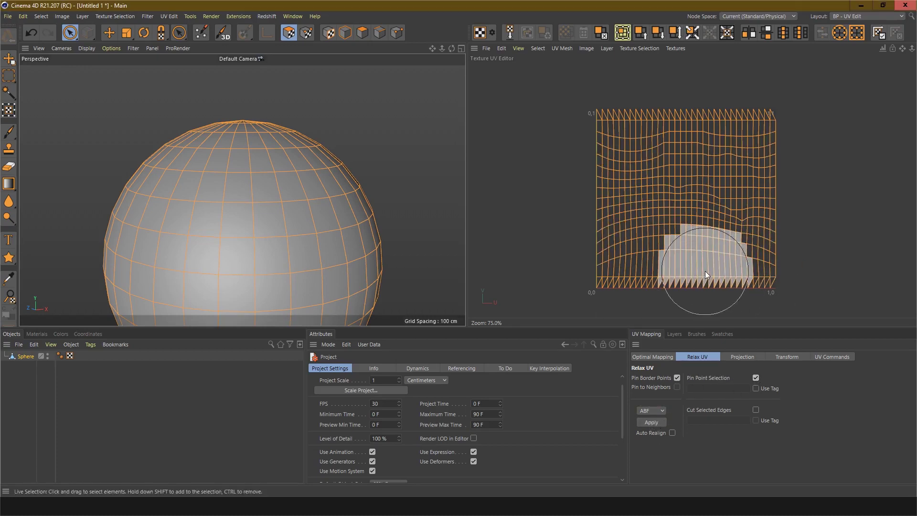
{"action": "key", "text": "ctrl+z"}
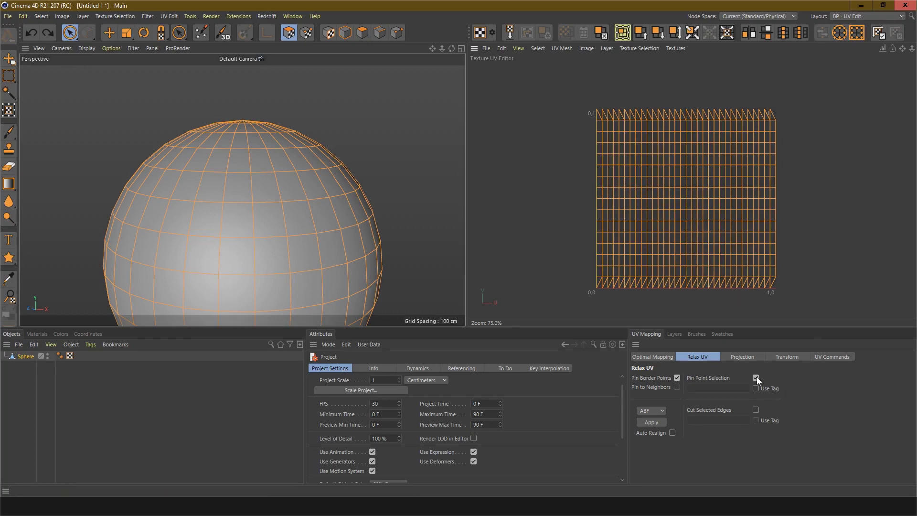
{"action": "left_click", "coordinate": [757, 377]}
Try scaling the sphere's UV mesh by 2 in both X and Y, and undo the scaling
{"action": "left_click", "coordinate": [742, 359]}
{"action": "left_click", "coordinate": [787, 359]}
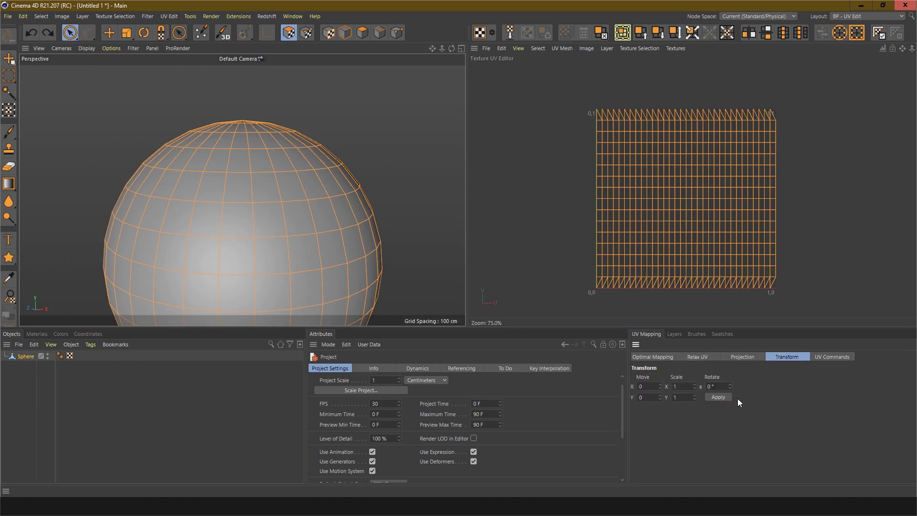
{"action": "left_click", "coordinate": [684, 386]}
{"action": "key", "text": "Tab"}
{"action": "left_click", "coordinate": [720, 399]}
{"action": "scroll", "coordinate": [649, 244], "scroll_direction": "down", "scroll_amount": 2}
{"action": "scroll", "coordinate": [672, 254], "scroll_direction": "up", "scroll_amount": 1}
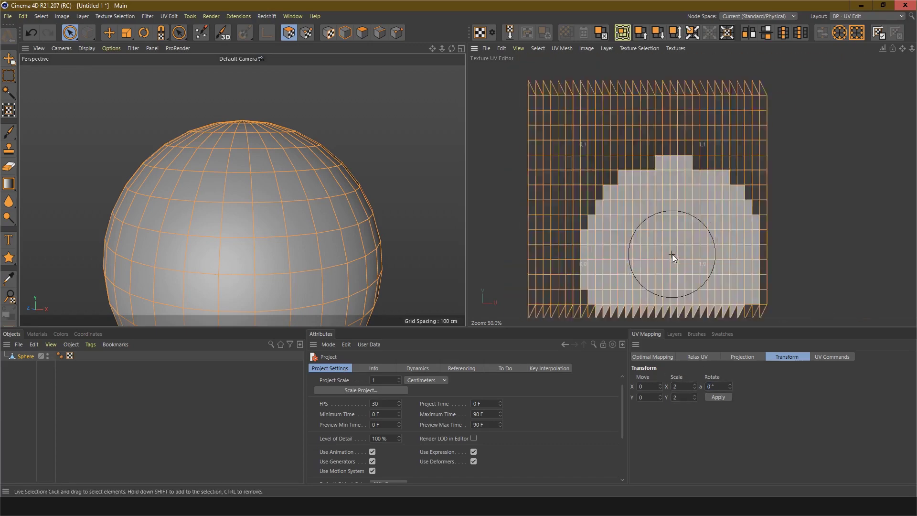
{"action": "scroll", "coordinate": [672, 254], "scroll_direction": "up", "scroll_amount": 1}
{"action": "scroll", "coordinate": [672, 254], "scroll_direction": "down", "scroll_amount": 2}
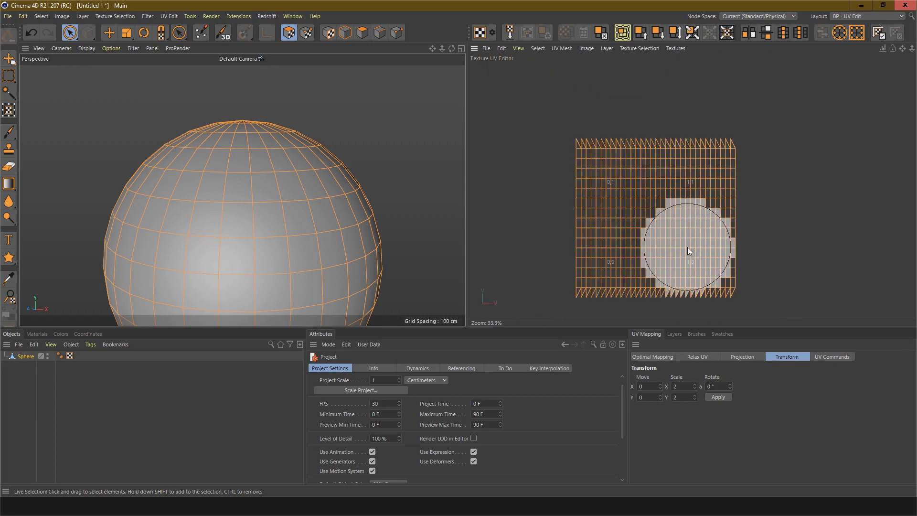
{"action": "key", "text": "ctrl+z"}
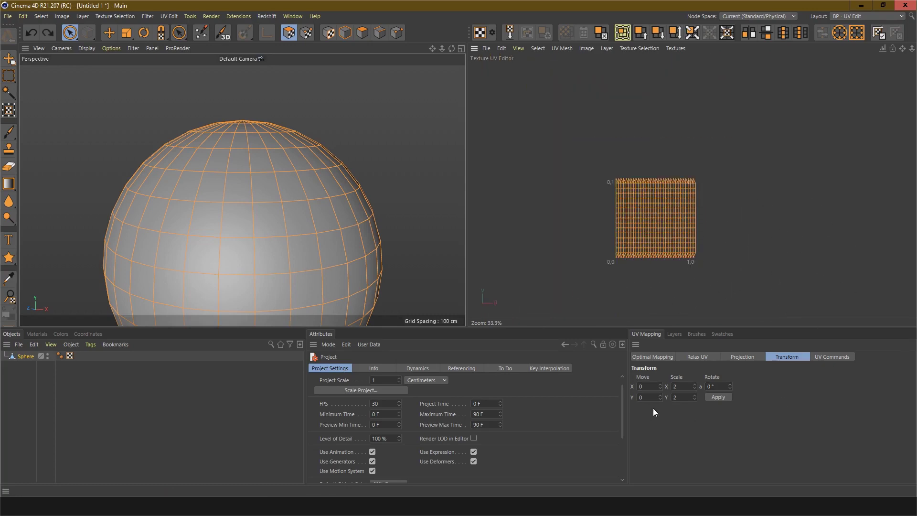
{"action": "left_click", "coordinate": [688, 389]}
{"action": "key", "text": "Return"}
Try Optimal (Cubic) mapping on the sphere's UVs with Preserve Orientation enabled, and undo it
{"action": "left_click", "coordinate": [662, 358]}
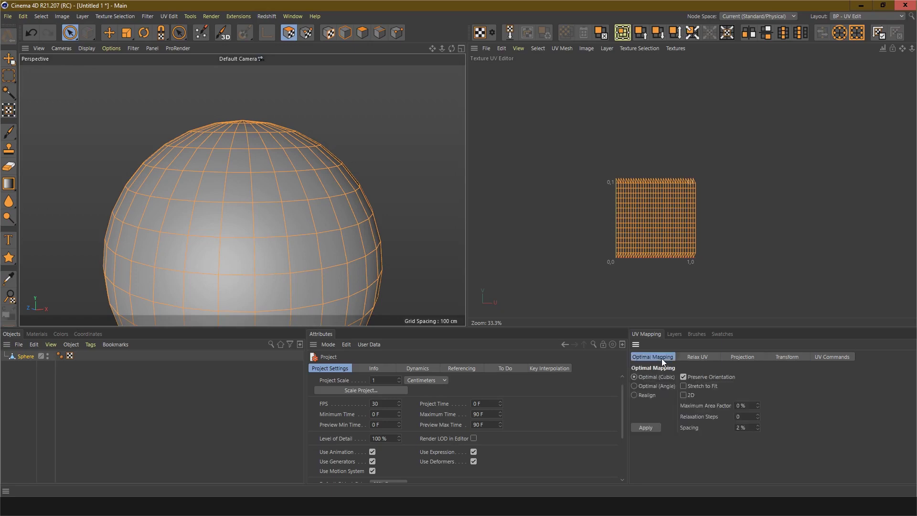
{"action": "left_click", "coordinate": [645, 428]}
{"action": "scroll", "coordinate": [655, 263], "scroll_direction": "up", "scroll_amount": 4}
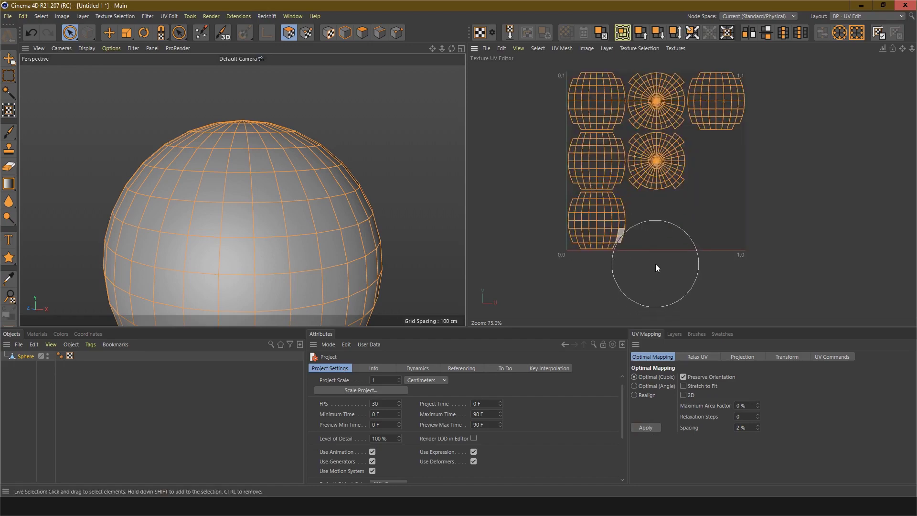
{"action": "key", "text": "ctrl+z"}
{"action": "mouse_move", "coordinate": [657, 261]}
{"action": "left_mouse_down"}
{"action": "mouse_move", "coordinate": [730, 223]}
{"action": "mouse_move", "coordinate": [739, 271]}
{"action": "mouse_move", "coordinate": [752, 240]}
{"action": "mouse_move", "coordinate": [802, 199]}
{"action": "left_mouse_up"}
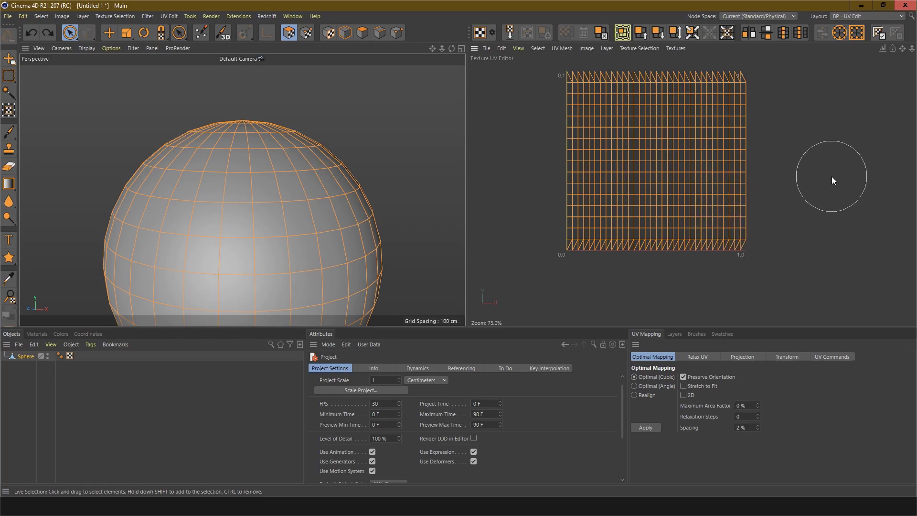
{"action": "mouse_move", "coordinate": [832, 176]}
{"action": "middle_mouse_down"}
{"action": "mouse_move", "coordinate": [839, 173]}
{"action": "mouse_move", "coordinate": [813, 184]}
{"action": "mouse_move", "coordinate": [826, 164]}
{"action": "mouse_move", "coordinate": [819, 179]}
{"action": "mouse_move", "coordinate": [793, 161]}
{"action": "mouse_move", "coordinate": [790, 146]}
{"action": "mouse_move", "coordinate": [803, 161]}
{"action": "middle_mouse_up"}
{"action": "mouse_move", "coordinate": [770, 168]}
{"action": "middle_mouse_down"}
{"action": "mouse_move", "coordinate": [752, 211]}
{"action": "mouse_move", "coordinate": [756, 178]}
{"action": "mouse_move", "coordinate": [764, 190]}
{"action": "mouse_move", "coordinate": [757, 186]}
{"action": "middle_mouse_up"}
{"action": "mouse_move", "coordinate": [799, 146]}
{"action": "middle_mouse_down", "text": "alt"}
{"action": "mouse_move", "coordinate": [746, 253]}
{"action": "mouse_move", "coordinate": [809, 160]}
{"action": "mouse_move", "coordinate": [795, 167]}
{"action": "mouse_move", "coordinate": [810, 165]}
{"action": "middle_mouse_up", "text": "alt"}
{"action": "scroll", "coordinate": [801, 195], "scroll_direction": "down", "scroll_amount": 1}
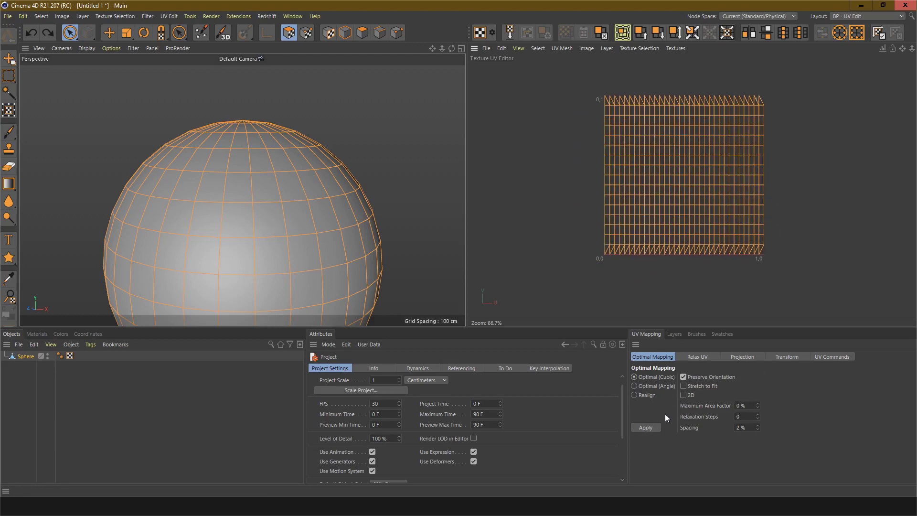
Set the Maximum Area Factor to 5%, try the Optimal (Cubic) mapping with it, and undo the mapping
{"action": "double_click", "coordinate": [749, 405]}
{"action": "left_click", "coordinate": [646, 427]}
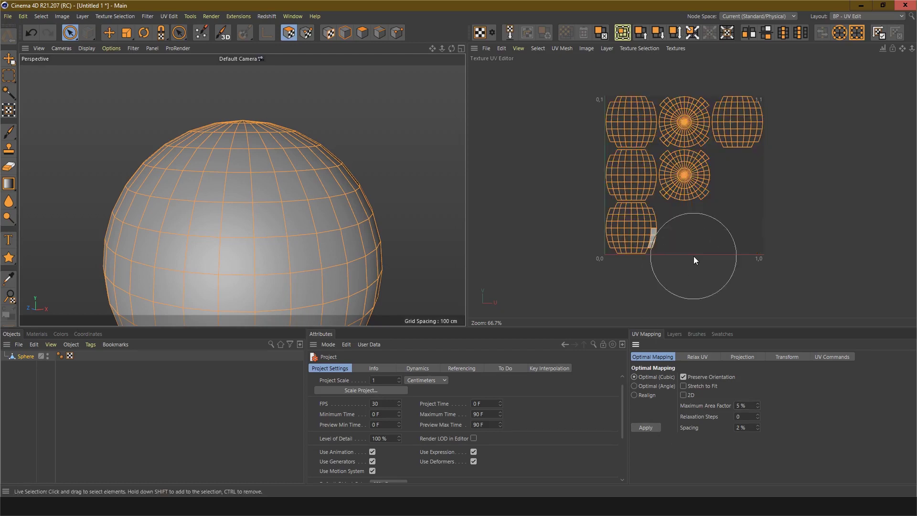
{"action": "key", "text": "ctrl+z"}
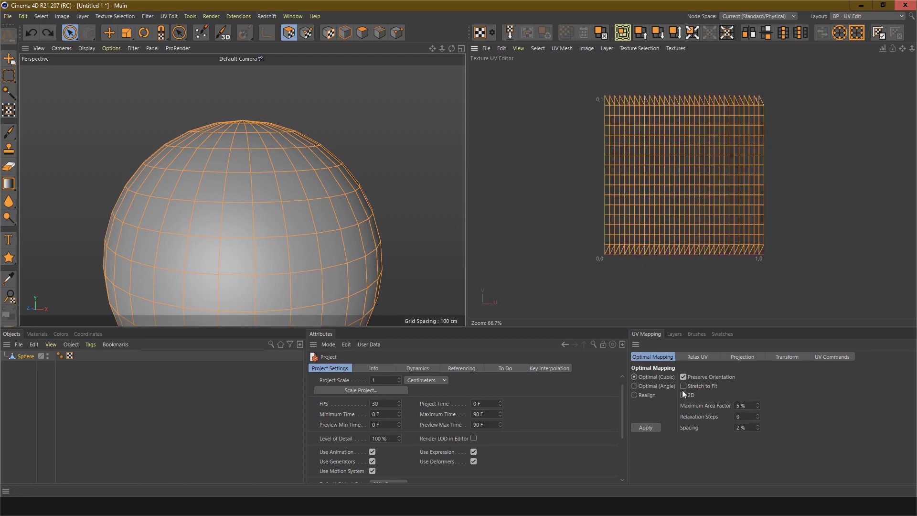
Enable Stretch to Fit and apply the Optimal (Cubic) mapping to the sphere's UVs
{"action": "left_click", "coordinate": [684, 386]}
{"action": "left_click", "coordinate": [646, 429]}
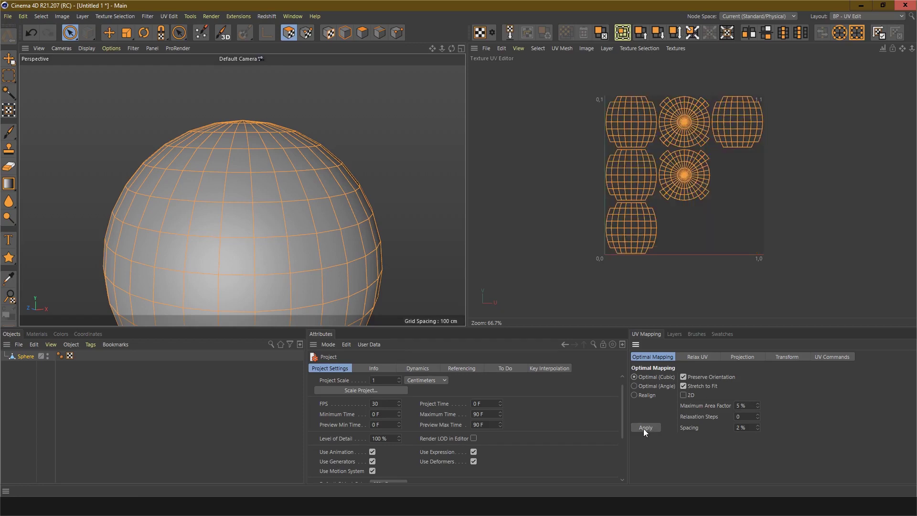
Undo the stretched mapping, try Optimal (Cubic) with Stretch to Fit off, 2D on and Spacing at 20%, and undo it
{"action": "key", "text": "ctrl+z"}
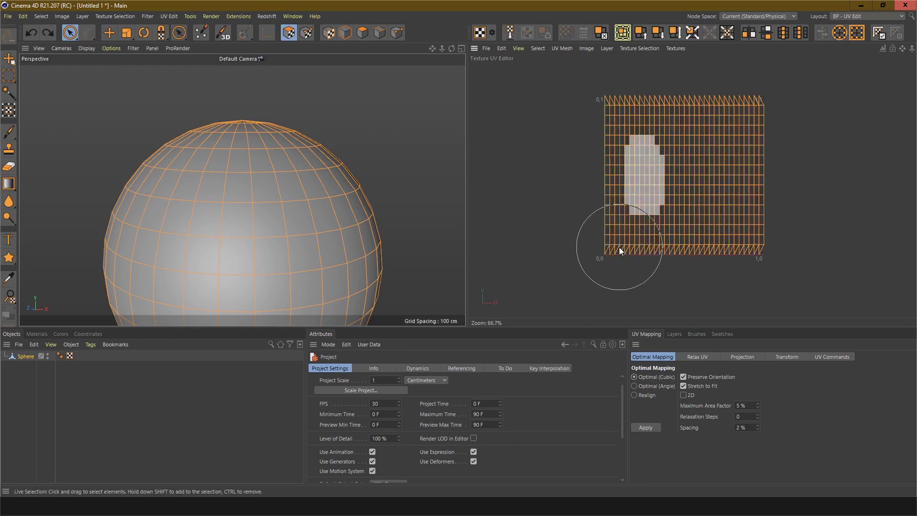
{"action": "left_click", "coordinate": [683, 385]}
{"action": "left_click", "coordinate": [683, 395]}
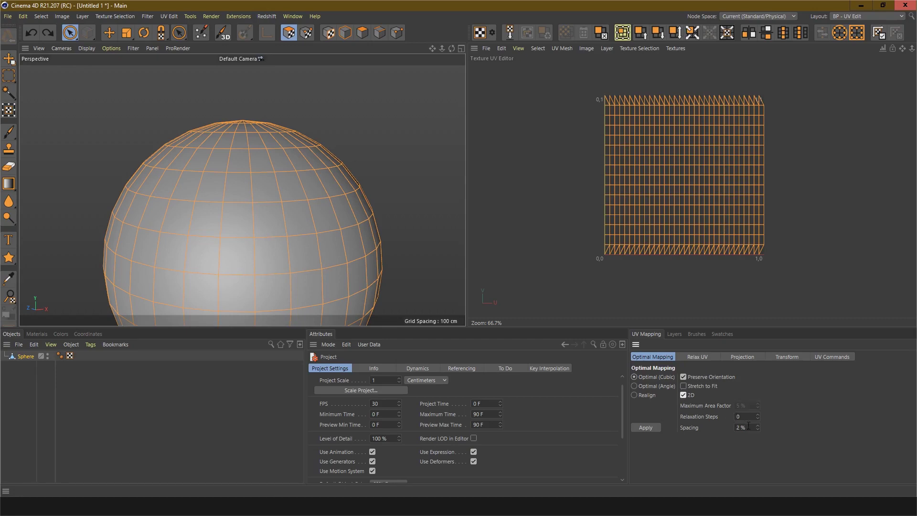
{"action": "left_click_drag", "start_coordinate": [747, 427], "coordinate": [713, 427]}
{"action": "type", "text": "20"}
{"action": "left_click", "coordinate": [640, 428]}
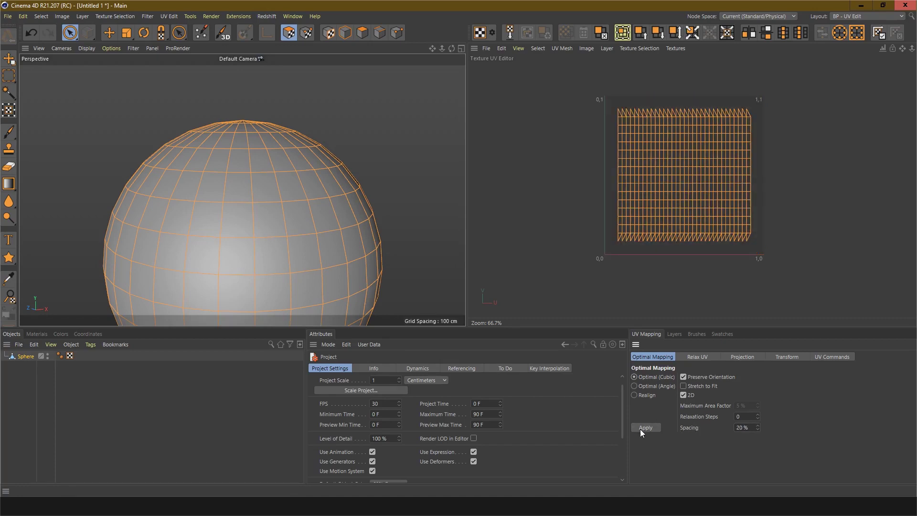
{"action": "key", "text": "ctrl+z"}
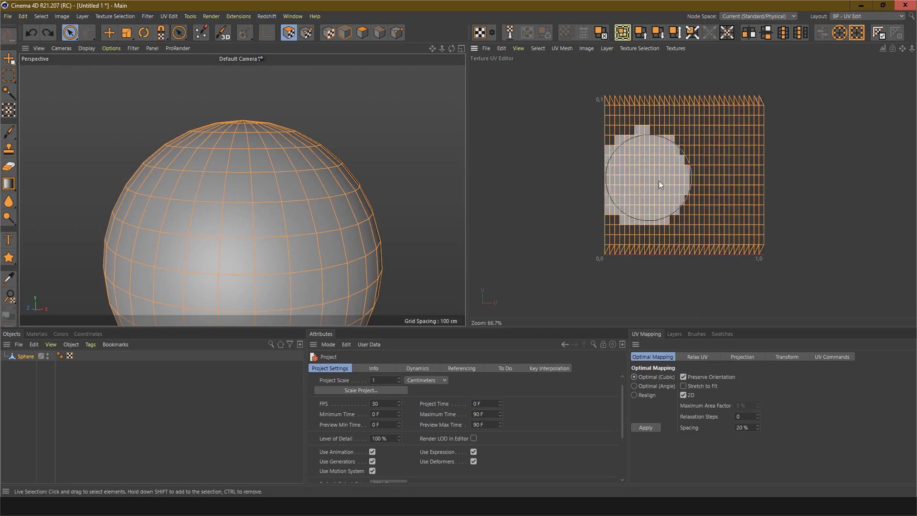
Switch to Blender's UV editing workspace showing the sphere's unwrapped UV mesh
{"action": "mouse_move", "coordinate": [288, 506]}
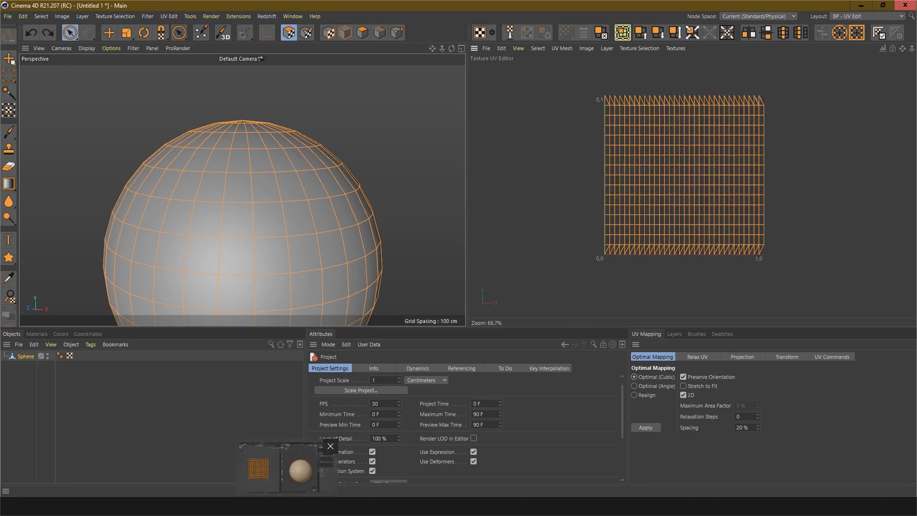
{"action": "left_click", "coordinate": [278, 468]}
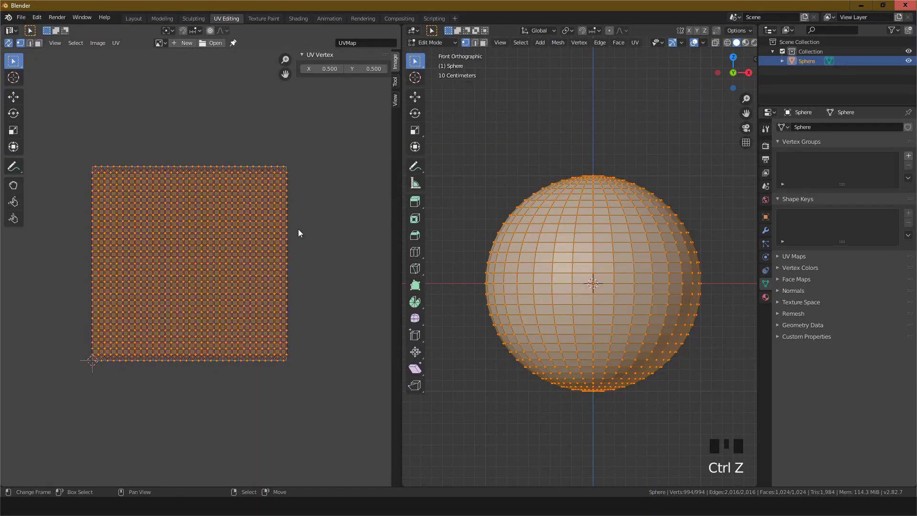
{"action": "scroll", "coordinate": [299, 227], "scroll_direction": "up", "scroll_amount": 4}
{"action": "scroll", "coordinate": [299, 227], "scroll_direction": "down", "scroll_amount": 3}
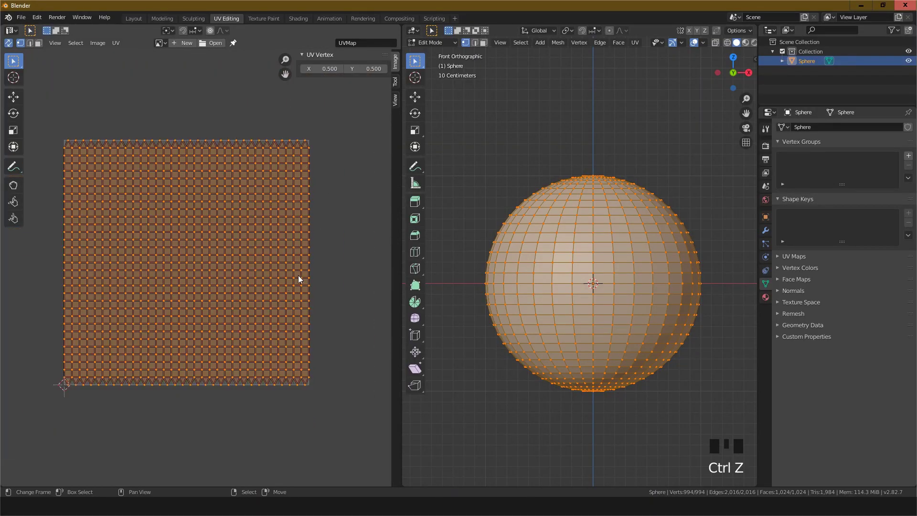
{"action": "left_click", "coordinate": [307, 506]}
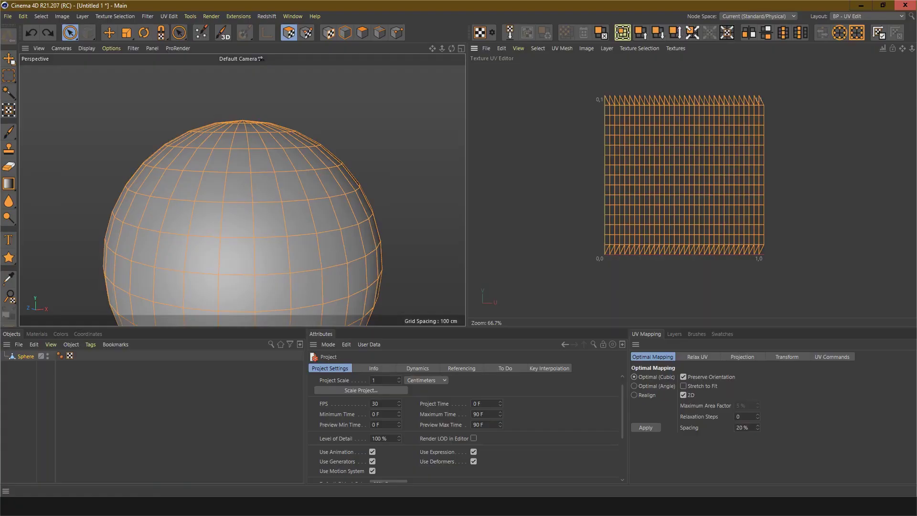
{"action": "left_click", "coordinate": [306, 506]}
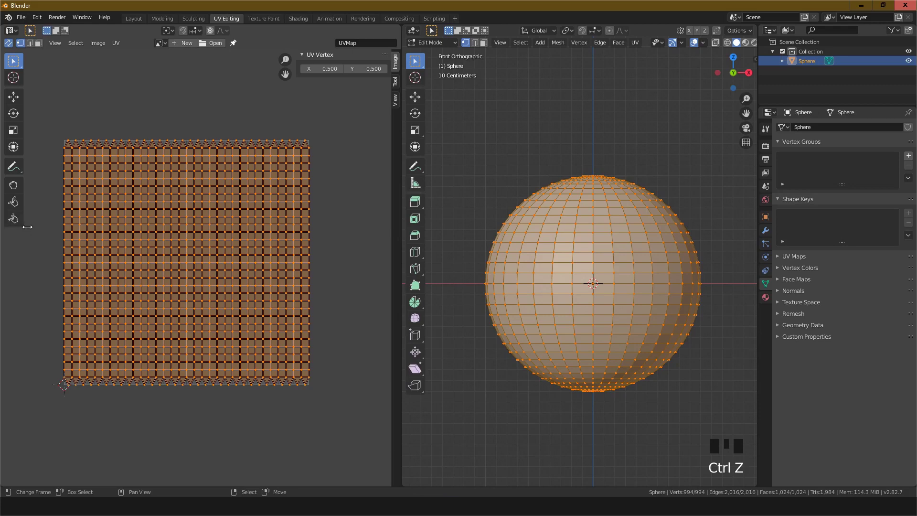
Try the Grab sculpt brush on the upper part of the sphere's UV mesh, and undo the stroke
{"action": "left_click", "coordinate": [15, 186]}
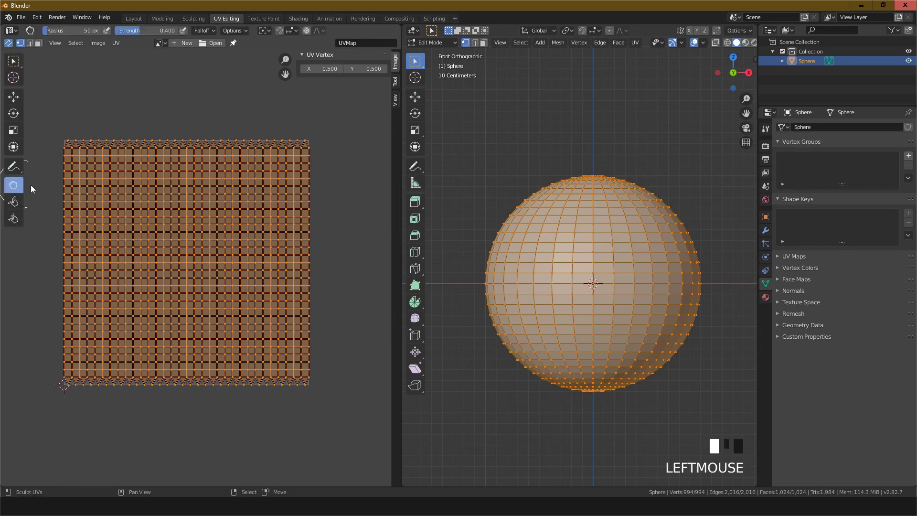
{"action": "mouse_move", "coordinate": [162, 208]}
{"action": "left_mouse_down"}
{"action": "mouse_move", "coordinate": [176, 272]}
{"action": "mouse_move", "coordinate": [151, 279]}
{"action": "mouse_move", "coordinate": [162, 164]}
{"action": "left_mouse_up"}
{"action": "key", "text": "ctrl+z"}
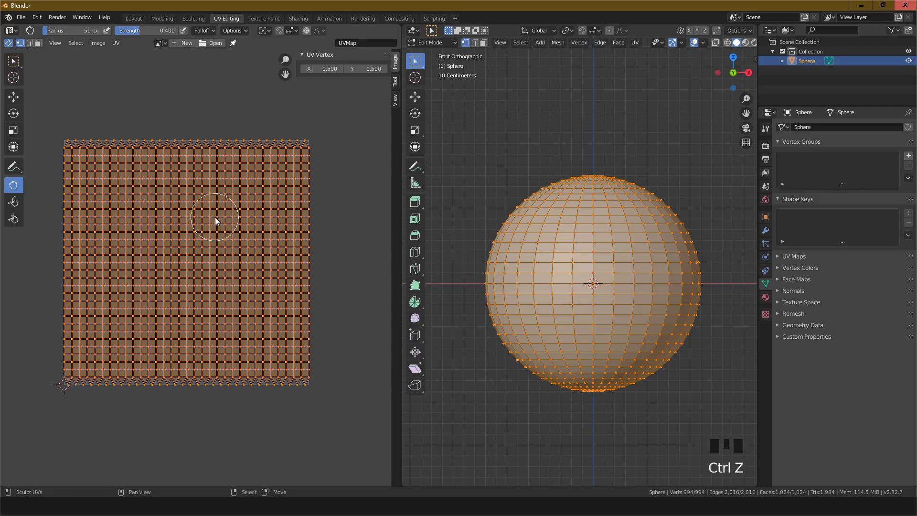
{"action": "scroll", "coordinate": [237, 200], "scroll_direction": "down", "scroll_amount": 1}
{"action": "scroll", "coordinate": [237, 199], "scroll_direction": "up", "scroll_amount": 1}
Set the Grab brush radius to 230 px, try a stroke on the upper-left part of the UV mesh, and undo it
{"action": "left_click", "coordinate": [395, 82]}
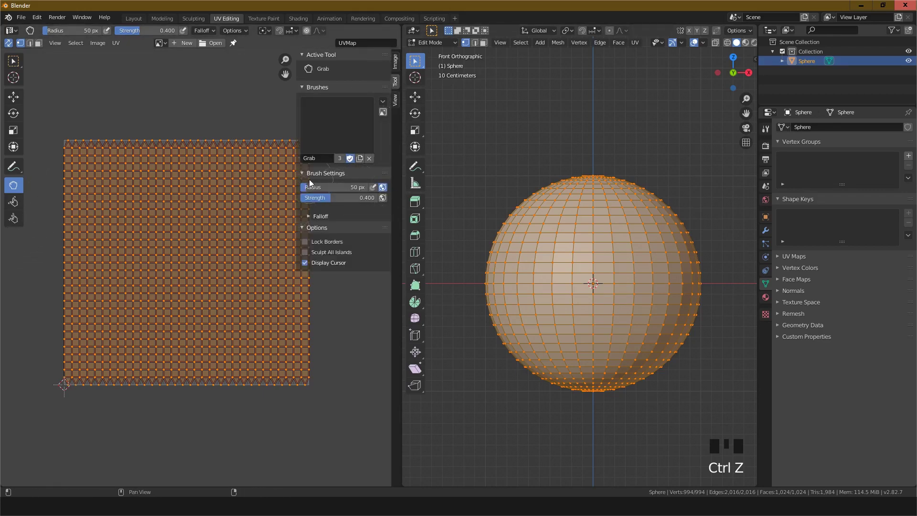
{"action": "mouse_move", "coordinate": [307, 187]}
{"action": "left_mouse_down"}
{"action": "mouse_move", "coordinate": [357, 187]}
{"action": "mouse_move", "coordinate": [337, 186]}
{"action": "left_mouse_up"}
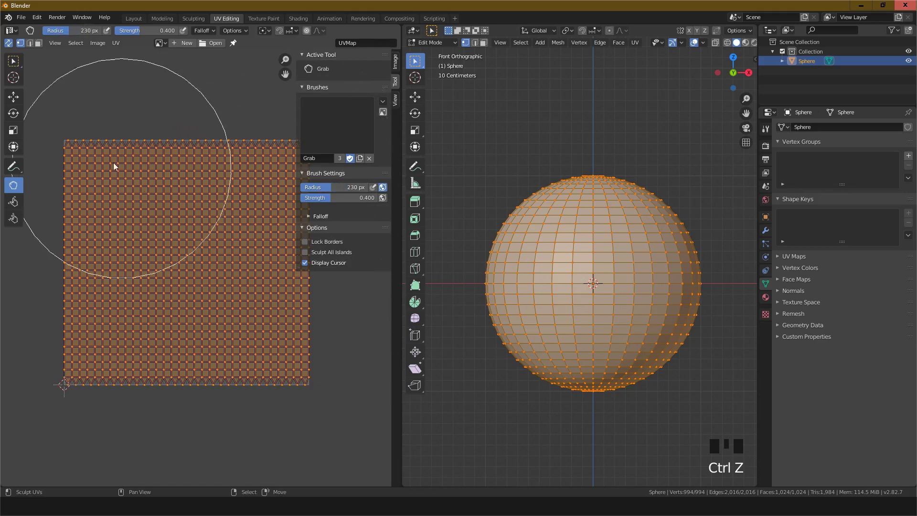
{"action": "mouse_move", "coordinate": [113, 162]}
{"action": "left_mouse_down"}
{"action": "mouse_move", "coordinate": [113, 231]}
{"action": "mouse_move", "coordinate": [140, 199]}
{"action": "mouse_move", "coordinate": [106, 224]}
{"action": "left_mouse_up"}
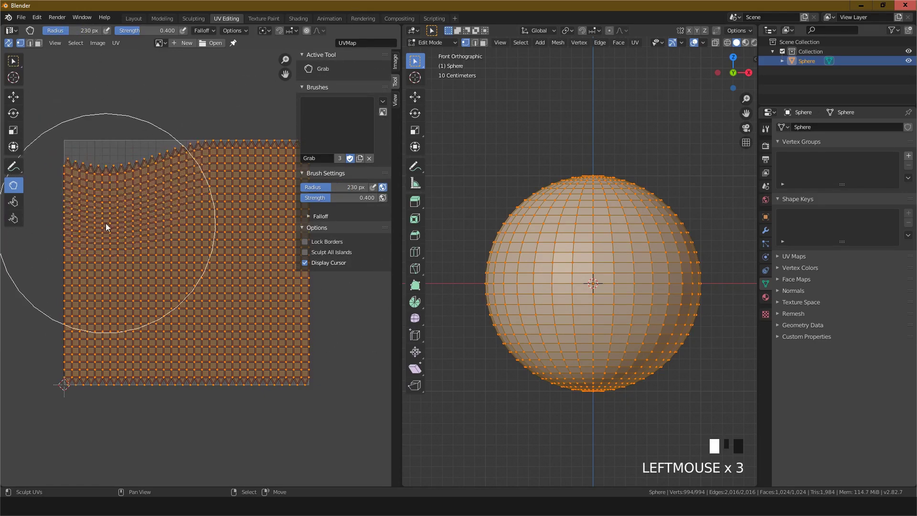
{"action": "key", "text": "ctrl+z"}
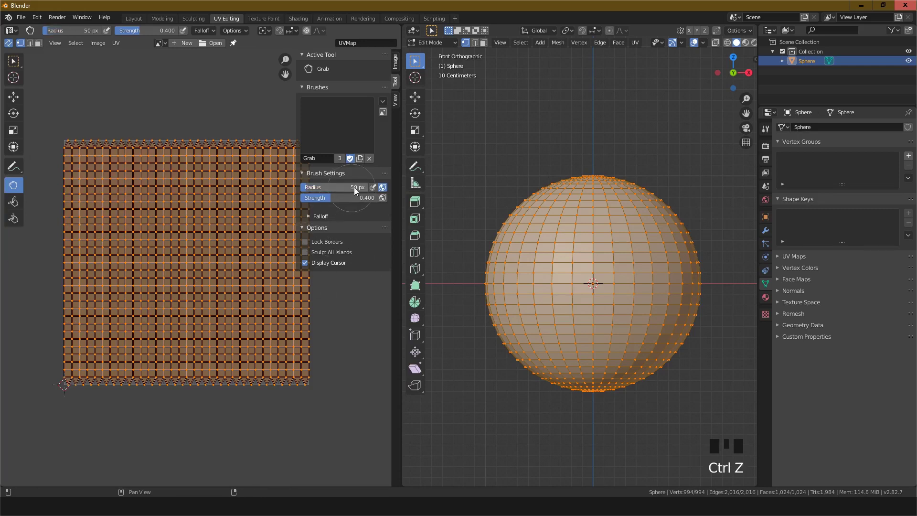
Set the Grab brush radius to 99 px, try pulling in the UV mesh's upper border, and undo the change
{"action": "left_click_drag", "start_coordinate": [308, 189], "coordinate": [354, 189]}
{"action": "left_click_drag", "start_coordinate": [136, 153], "coordinate": [158, 201]}
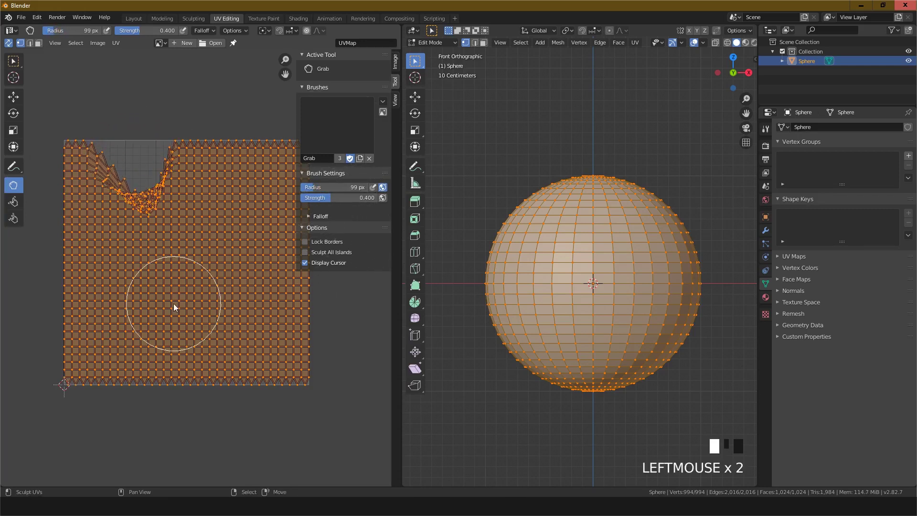
{"action": "key", "text": "ctrl+z"}
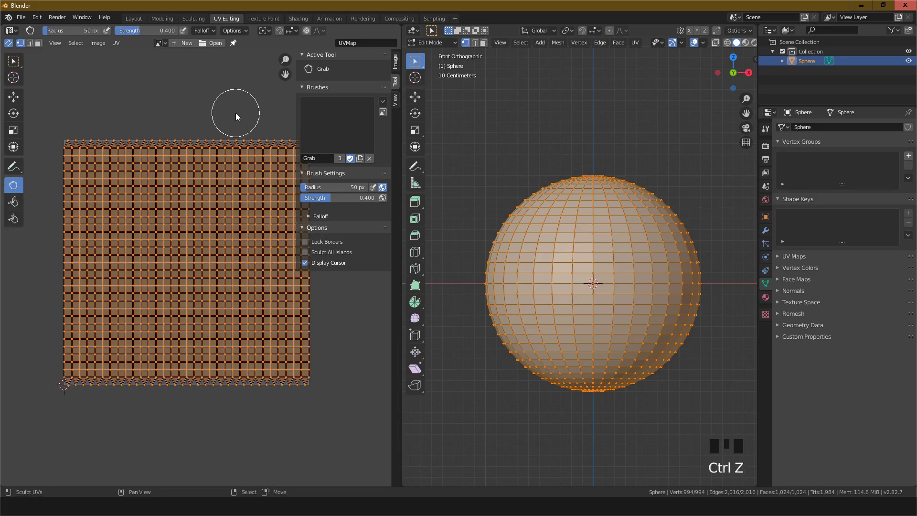
Hide the UV editor's sidebar and smooth the outer borders and corners of the UV mesh with the Relax brush
{"action": "key", "text": "n"}
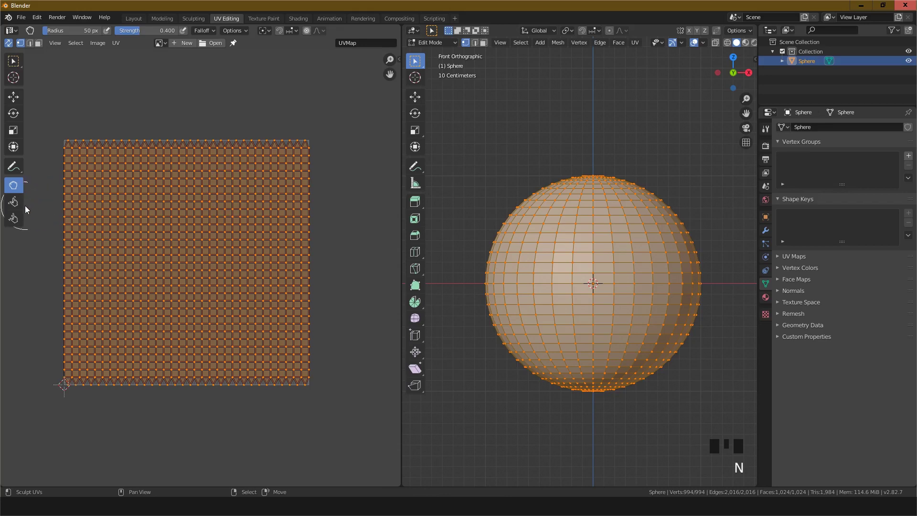
{"action": "left_click", "coordinate": [13, 202]}
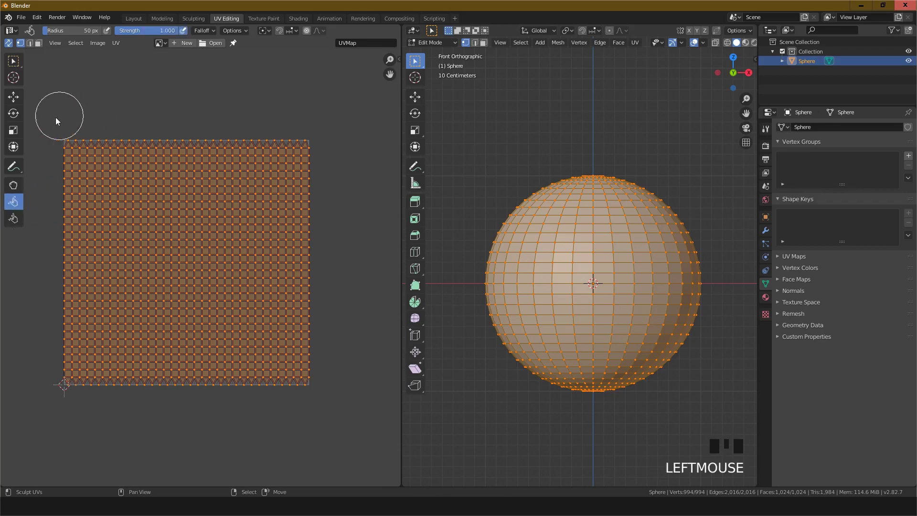
{"action": "left_click", "coordinate": [56, 134]}
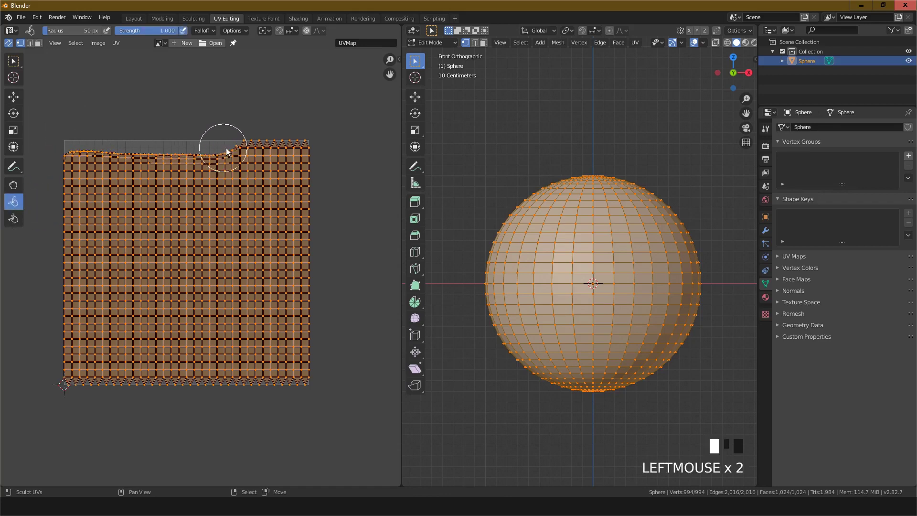
{"action": "mouse_move", "coordinate": [305, 154]}
{"action": "left_mouse_down"}
{"action": "mouse_move", "coordinate": [328, 245]}
{"action": "mouse_move", "coordinate": [322, 388]}
{"action": "mouse_move", "coordinate": [135, 392]}
{"action": "mouse_move", "coordinate": [60, 334]}
{"action": "mouse_move", "coordinate": [81, 153]}
{"action": "mouse_move", "coordinate": [182, 146]}
{"action": "mouse_move", "coordinate": [345, 187]}
{"action": "left_mouse_up"}
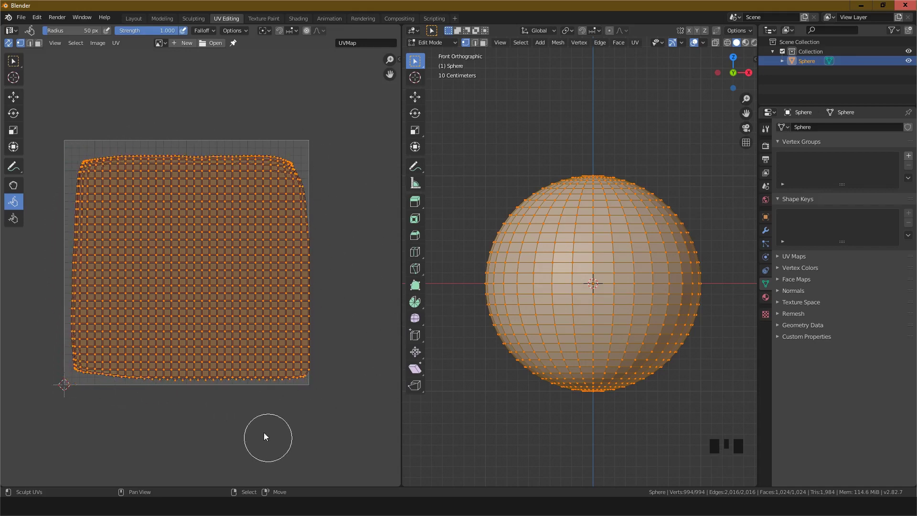
{"action": "left_click", "coordinate": [316, 354]}
{"action": "mouse_move", "coordinate": [315, 354]}
{"action": "left_mouse_down"}
{"action": "mouse_move", "coordinate": [102, 370]}
{"action": "mouse_move", "coordinate": [231, 372]}
{"action": "mouse_move", "coordinate": [299, 353]}
{"action": "mouse_move", "coordinate": [303, 381]}
{"action": "mouse_move", "coordinate": [329, 356]}
{"action": "mouse_move", "coordinate": [104, 257]}
{"action": "mouse_move", "coordinate": [180, 260]}
{"action": "left_mouse_up"}
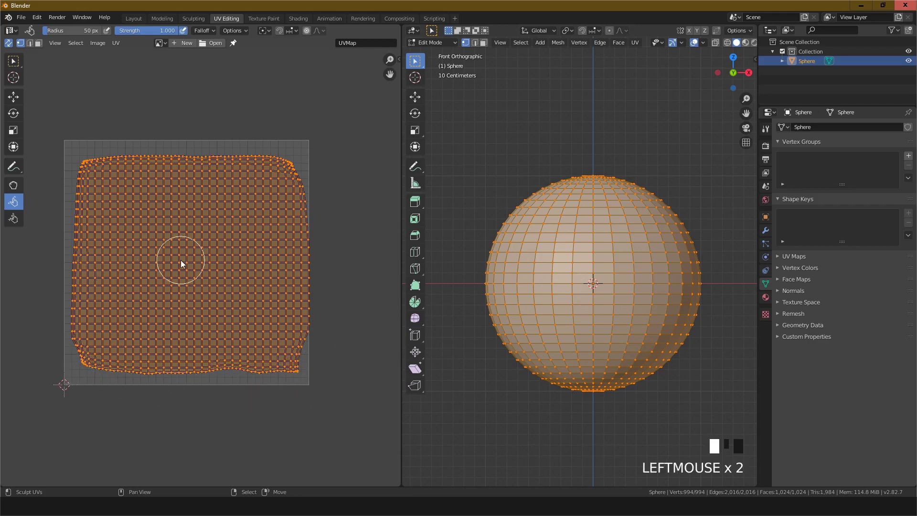
Undo all the Relax brush strokes and return the sphere to Edit Mode
{"action": "key", "text": "ctrl+z"}
{"action": "key", "text": "ctrl+z"}
{"action": "key", "text": "ctrl+z"}
{"action": "key", "text": "ctrl+z"}
{"action": "key", "text": "ctrl+z"}
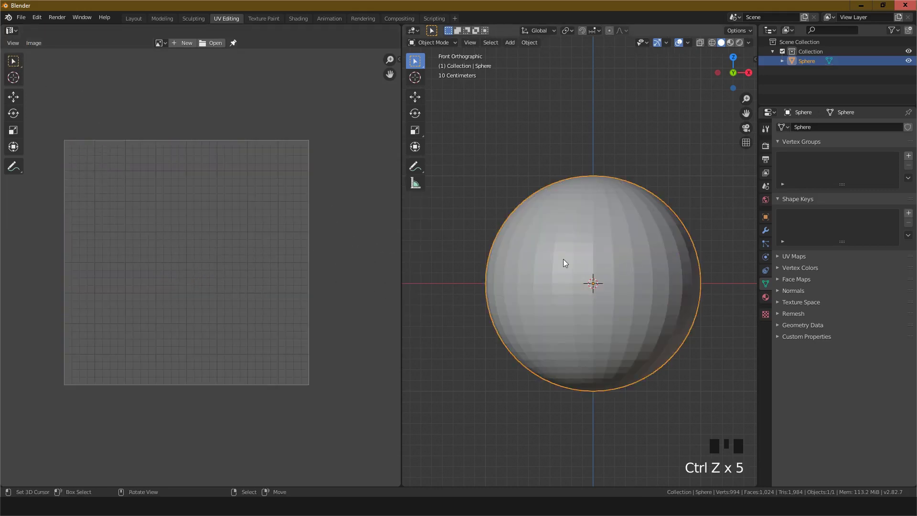
{"action": "key", "text": "Tab"}
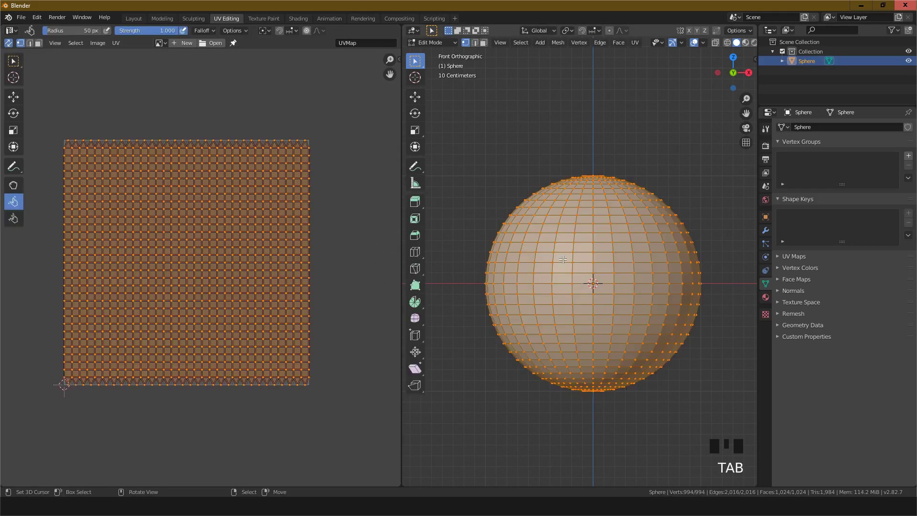
Choose the Pinch sculpt brush for the UV mesh and deselect all of the sphere's vertices
{"action": "left_click", "coordinate": [13, 219]}
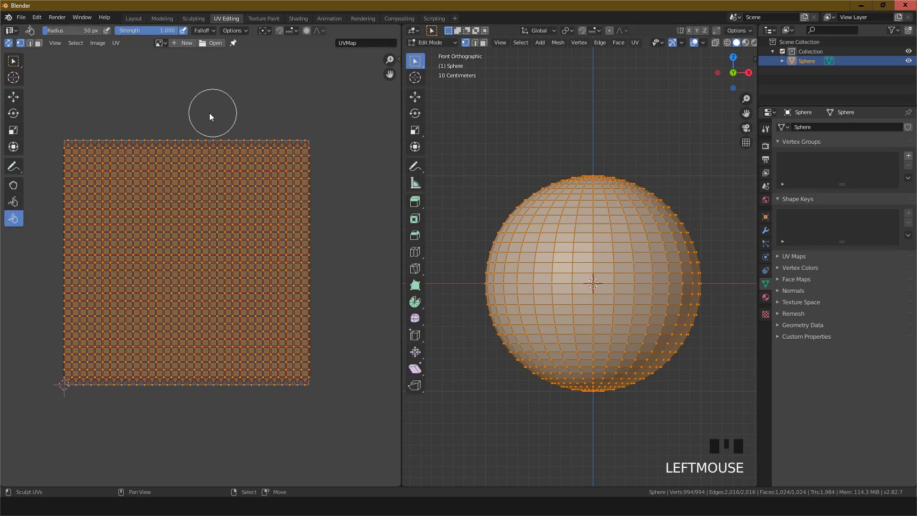
{"action": "scroll", "coordinate": [209, 113], "scroll_direction": "up", "scroll_amount": 5}
{"action": "middle_click_drag", "start_coordinate": [217, 102], "coordinate": [232, 371]}
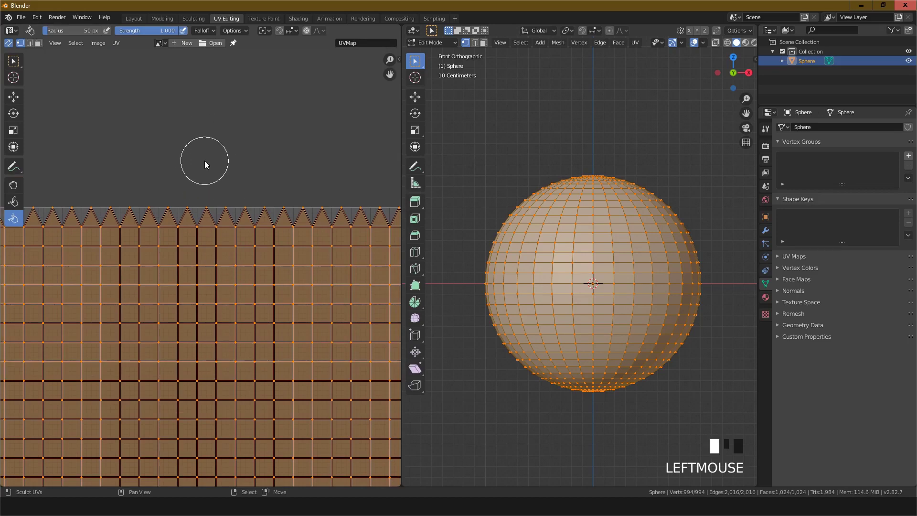
{"action": "key", "text": "a"}
{"action": "key", "text": "a"}
{"action": "scroll", "coordinate": [199, 183], "scroll_direction": "up", "scroll_amount": 2}
{"action": "scroll", "coordinate": [200, 183], "scroll_direction": "up", "scroll_amount": 1}
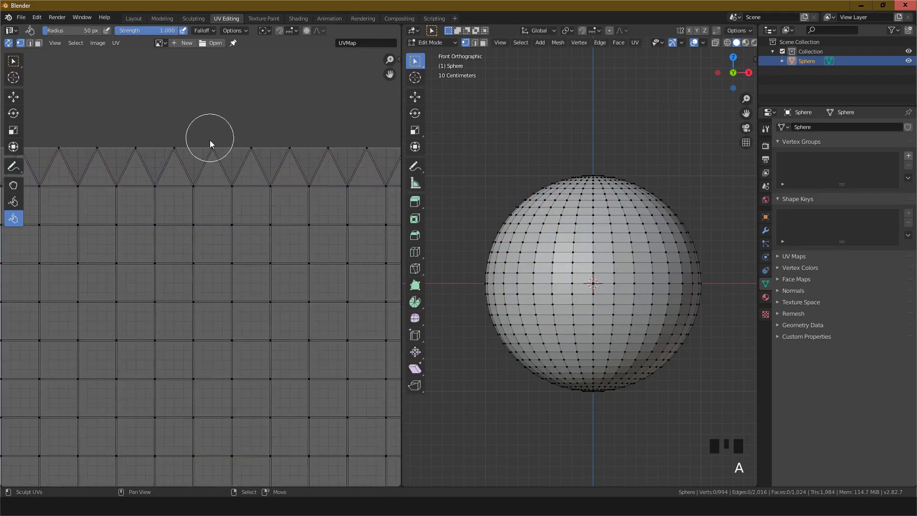
Pinch the UV vertices together at a spot just below the UV mesh's upper border
{"action": "left_click", "coordinate": [211, 151]}
{"action": "scroll", "coordinate": [215, 147], "scroll_direction": "down", "scroll_amount": 1}
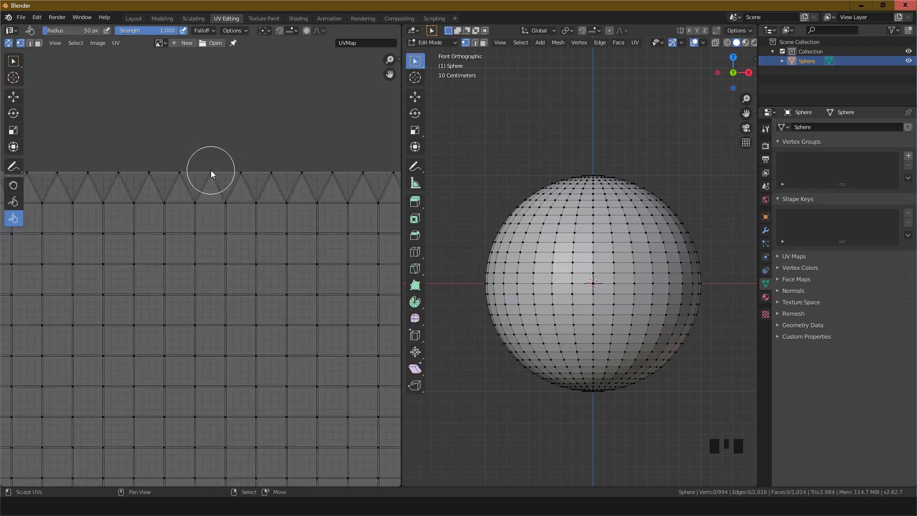
{"action": "left_click_drag", "start_coordinate": [211, 173], "coordinate": [211, 235]}
{"action": "scroll", "coordinate": [224, 139], "scroll_direction": "down", "scroll_amount": 3}
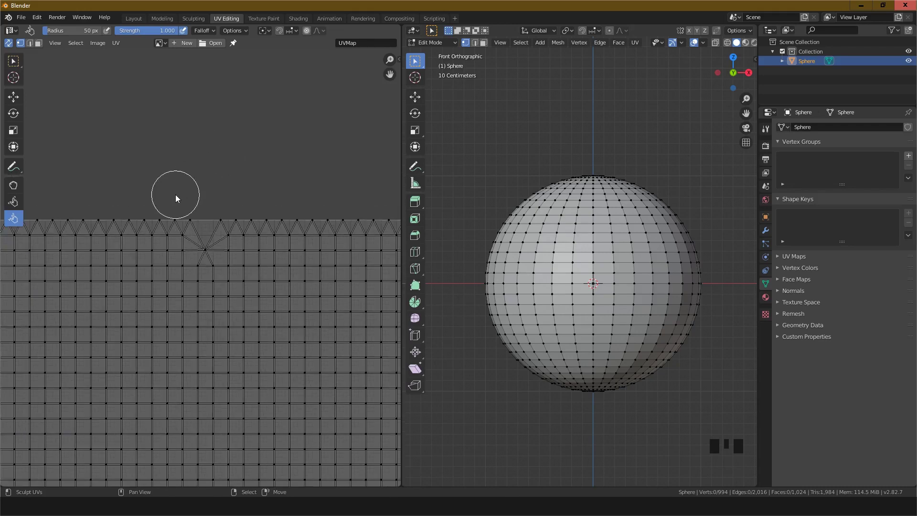
{"action": "middle_click_drag", "start_coordinate": [173, 185], "coordinate": [267, 139]}
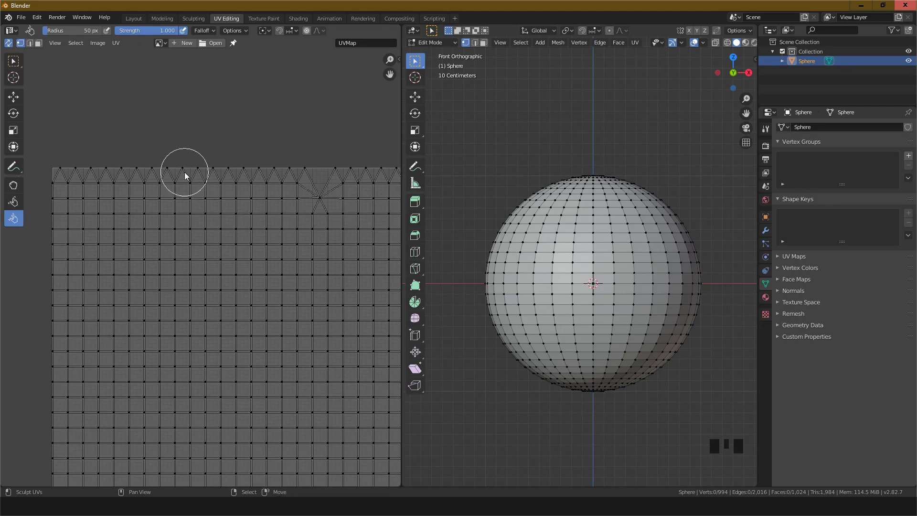
Pinch the UV vertices at a second spot on the upper border, to the left of the first pinch
{"action": "scroll", "coordinate": [187, 175], "scroll_direction": "up", "scroll_amount": 3}
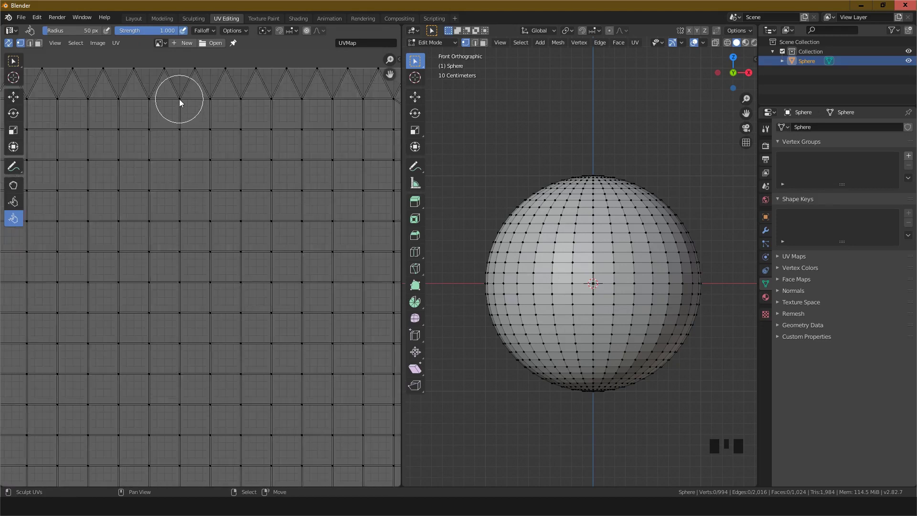
{"action": "mouse_move", "coordinate": [180, 102]}
{"action": "left_mouse_down"}
{"action": "mouse_move", "coordinate": [181, 130]}
{"action": "mouse_move", "coordinate": [180, 75]}
{"action": "left_mouse_up"}
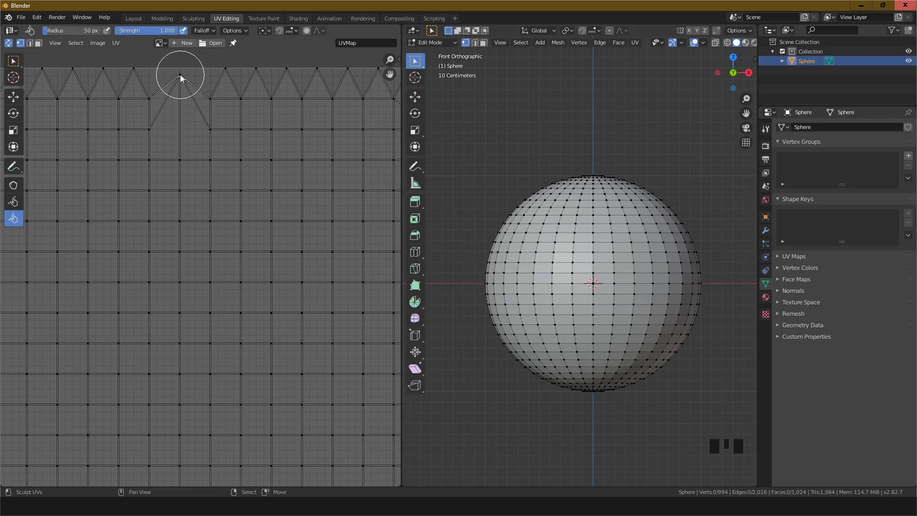
{"action": "scroll", "coordinate": [208, 108], "scroll_direction": "down", "scroll_amount": 3}
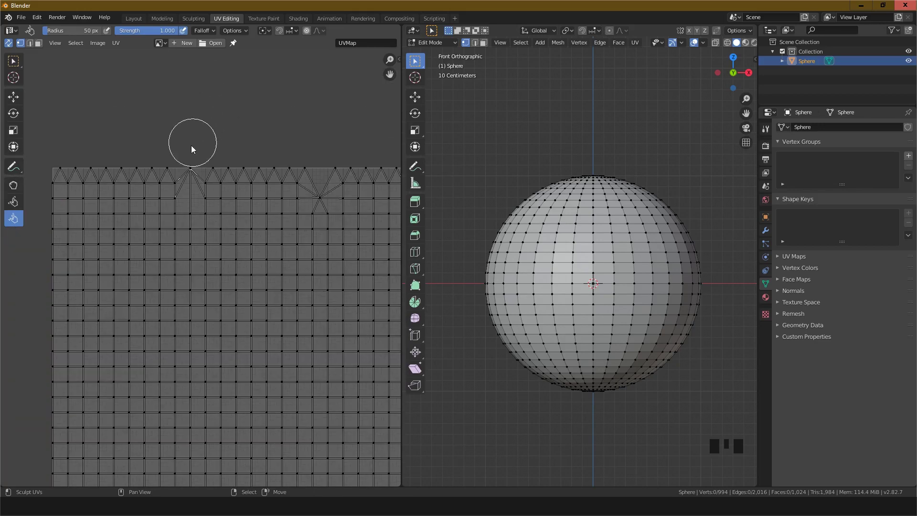
{"action": "middle_click_drag", "start_coordinate": [221, 180], "coordinate": [229, 92]}
{"action": "scroll", "coordinate": [191, 279], "scroll_direction": "down", "scroll_amount": 3}
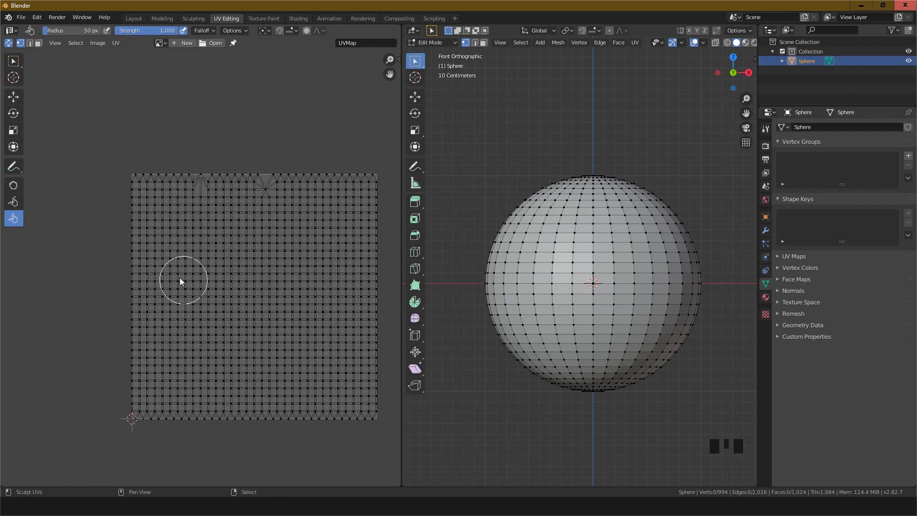
{"action": "middle_click_drag", "start_coordinate": [172, 264], "coordinate": [129, 256]}
{"action": "scroll", "coordinate": [156, 225], "scroll_direction": "up", "scroll_amount": 1}
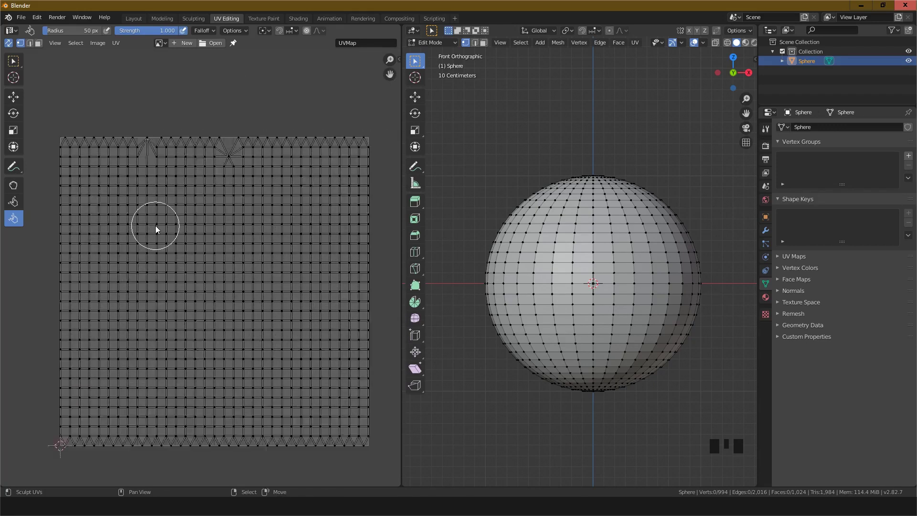
Undo both Pinch brush strokes on the sphere's UV mesh
{"action": "scroll", "coordinate": [156, 225], "scroll_direction": "up", "scroll_amount": 1}
{"action": "scroll", "coordinate": [156, 225], "scroll_direction": "down", "scroll_amount": 1}
{"action": "scroll", "coordinate": [170, 239], "scroll_direction": "up", "scroll_amount": 1}
{"action": "scroll", "coordinate": [170, 240], "scroll_direction": "down", "scroll_amount": 1}
{"action": "key", "text": "ctrl+z"}
{"action": "key", "text": "ctrl+z"}
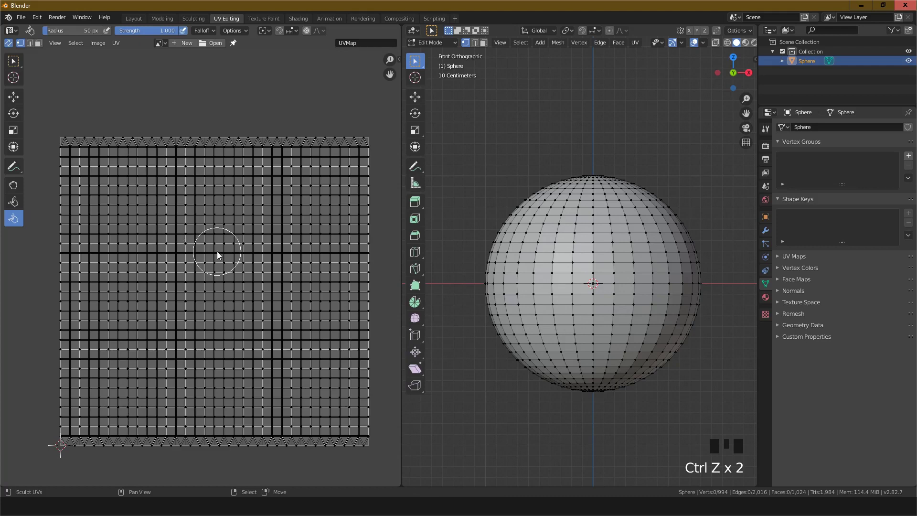
{"action": "scroll", "coordinate": [217, 251], "scroll_direction": "down", "scroll_amount": 1}
{"action": "scroll", "coordinate": [211, 279], "scroll_direction": "up", "scroll_amount": 1}
{"action": "scroll", "coordinate": [183, 278], "scroll_direction": "down", "scroll_amount": 1}
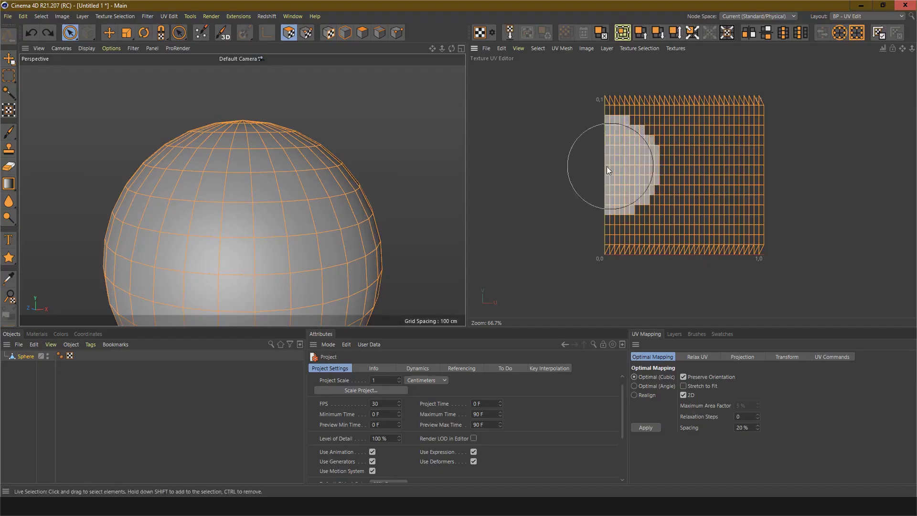
Switch back to Blender and show the UV editor's view settings containing the UDIM grid options
{"action": "scroll", "coordinate": [694, 202], "scroll_direction": "down", "scroll_amount": 2}
{"action": "scroll", "coordinate": [693, 202], "scroll_direction": "up", "scroll_amount": 3}
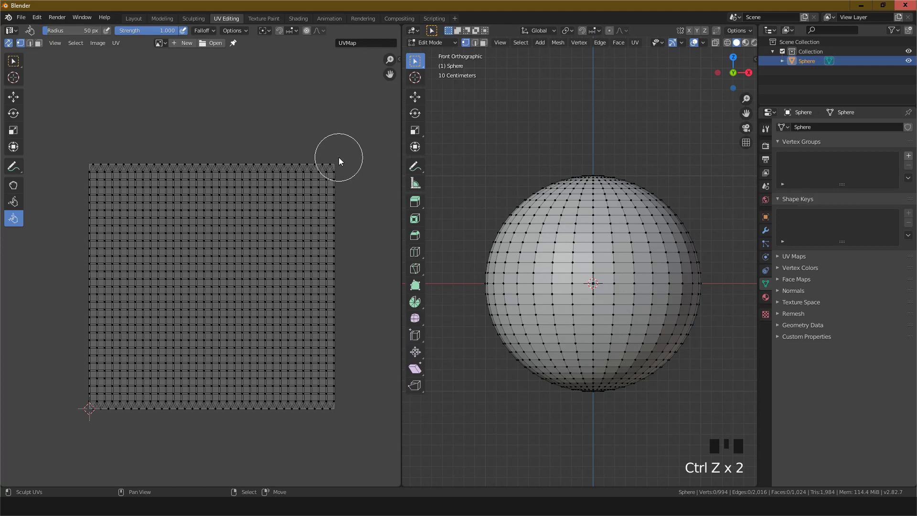
{"action": "key", "text": "n"}
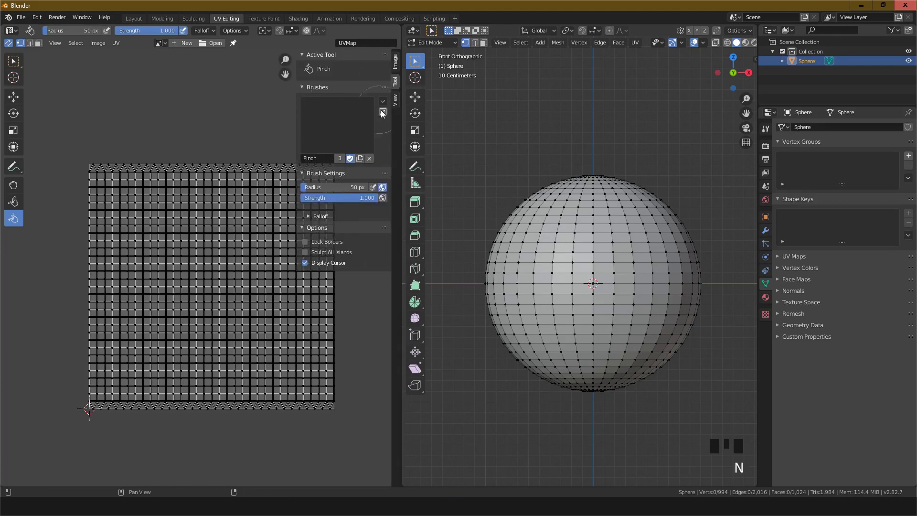
{"action": "left_click", "coordinate": [396, 102]}
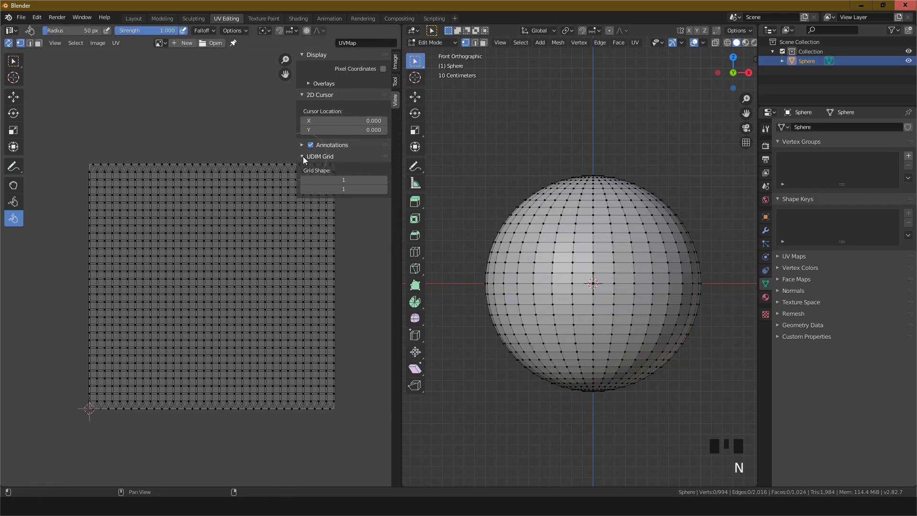
{"action": "scroll", "coordinate": [276, 229], "scroll_direction": "down", "scroll_amount": 3}
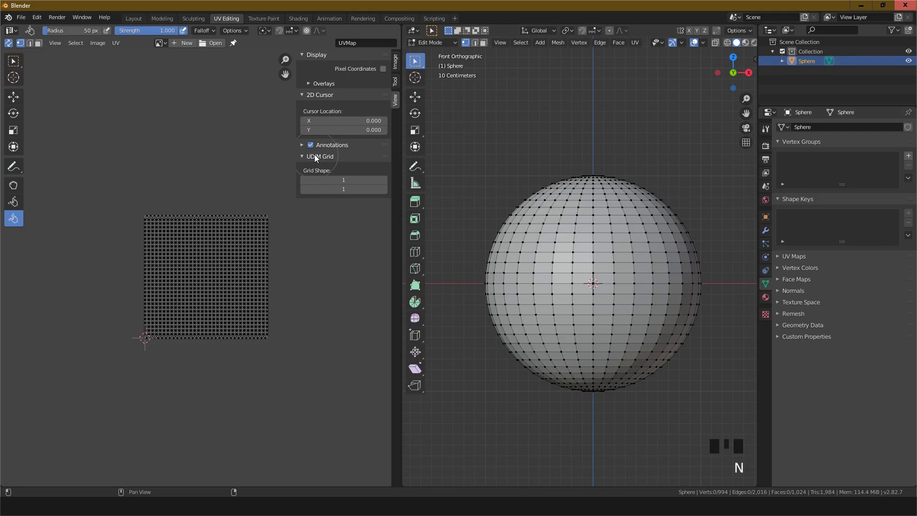
{"action": "key", "text": "n"}
{"action": "key", "text": "n"}
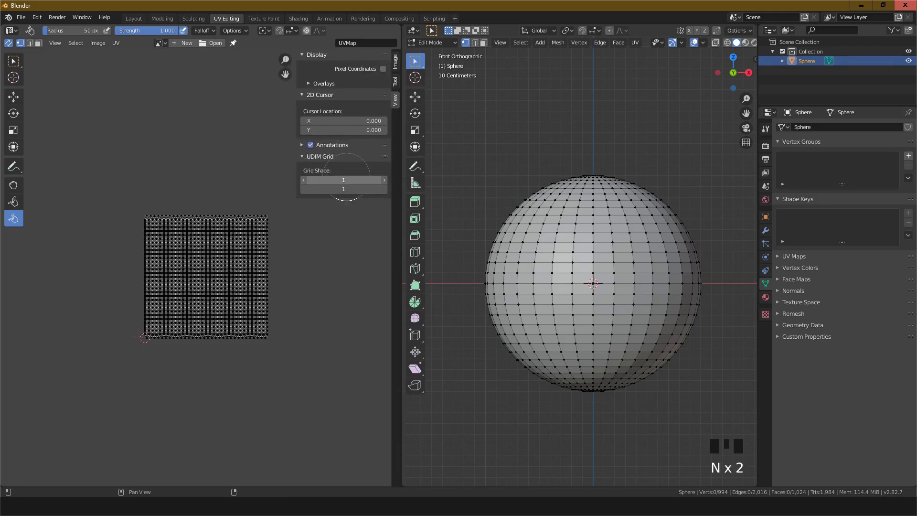
Set the UDIM grid's horizontal tile count to 2 and look over the added tile beside the UV mesh
{"action": "left_click", "coordinate": [348, 179]}
{"action": "type", "text": "2"}
{"action": "key", "text": "Return"}
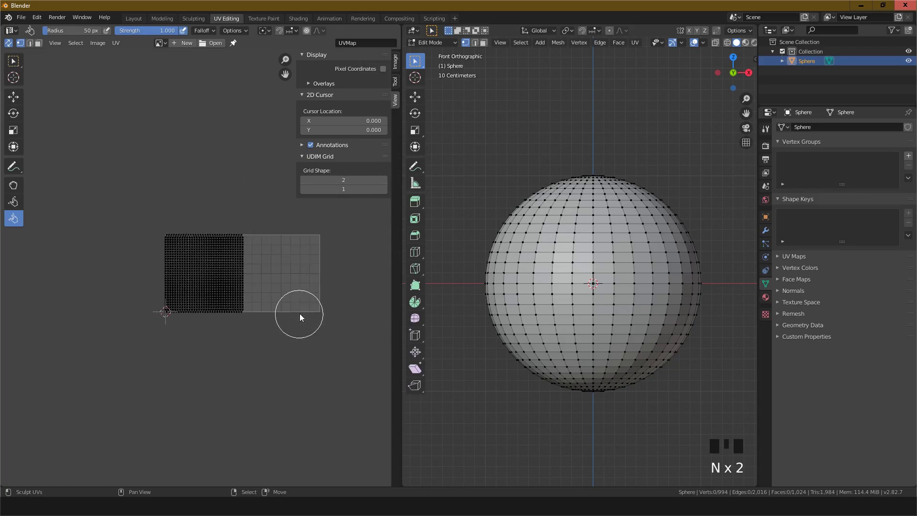
{"action": "middle_click_drag", "start_coordinate": [311, 277], "coordinate": [190, 323]}
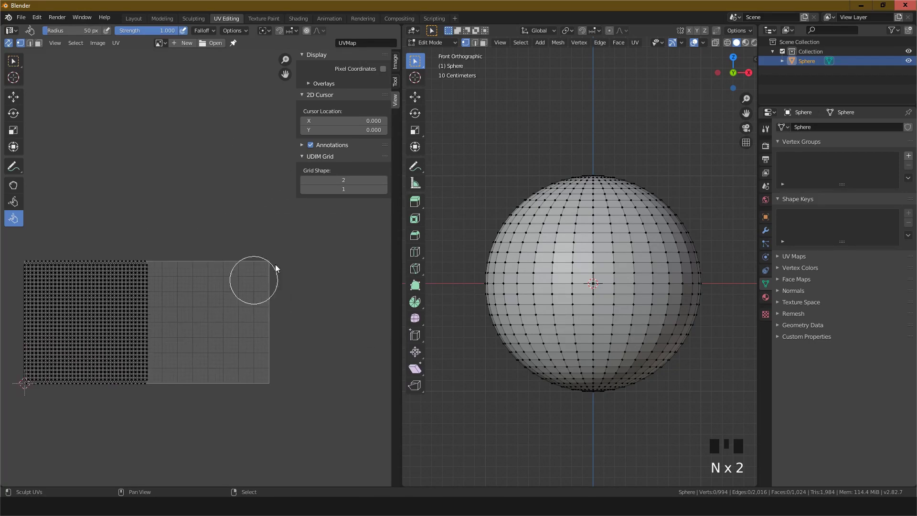
Enlarge the UDIM grid shape to 3 tiles across by 2 tiles high and inspect the whole grid
{"action": "left_click", "coordinate": [343, 182]}
{"action": "type", "text": "3"}
{"action": "key", "text": "Return"}
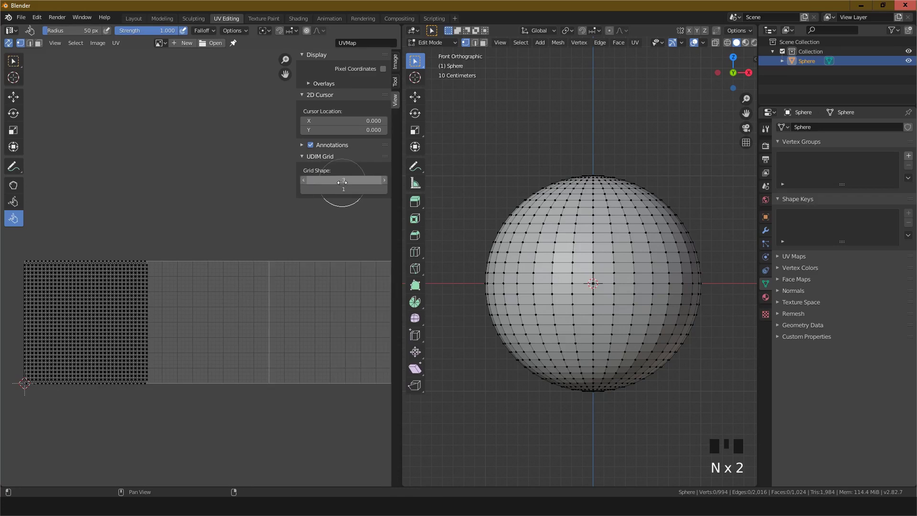
{"action": "left_click", "coordinate": [335, 188]}
{"action": "type", "text": "2"}
{"action": "key", "text": "Return"}
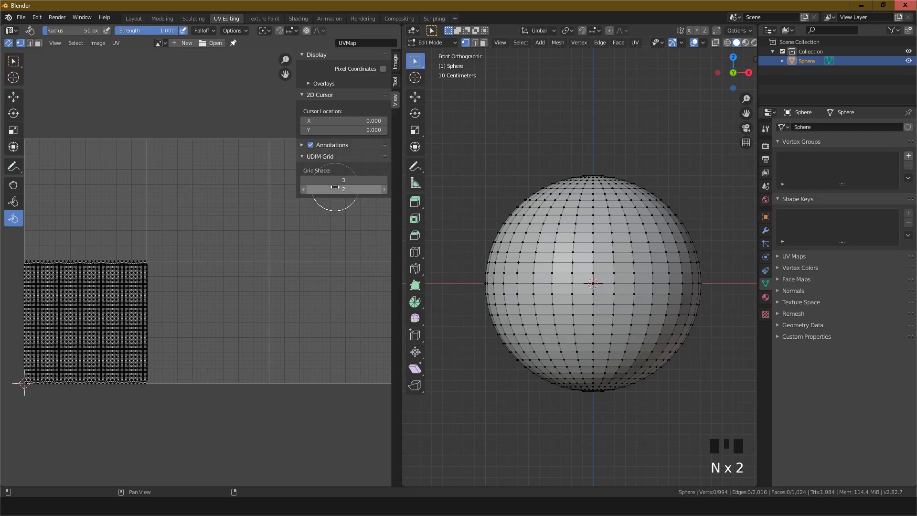
{"action": "scroll", "coordinate": [257, 287], "scroll_direction": "up", "scroll_amount": 1}
{"action": "scroll", "coordinate": [257, 288], "scroll_direction": "down", "scroll_amount": 4}
{"action": "scroll", "coordinate": [228, 268], "scroll_direction": "up", "scroll_amount": 3}
{"action": "scroll", "coordinate": [228, 269], "scroll_direction": "down", "scroll_amount": 2}
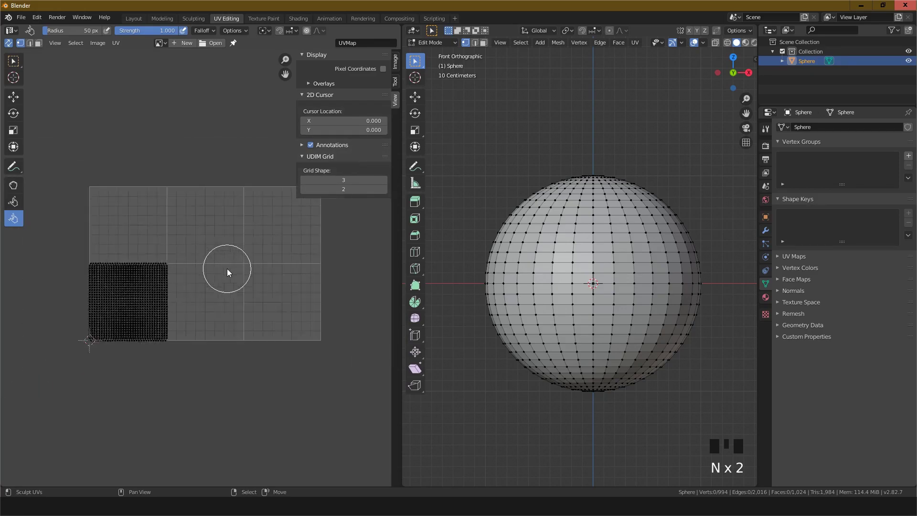
{"action": "scroll", "coordinate": [227, 268], "scroll_direction": "up", "scroll_amount": 2}
{"action": "scroll", "coordinate": [227, 269], "scroll_direction": "down", "scroll_amount": 2}
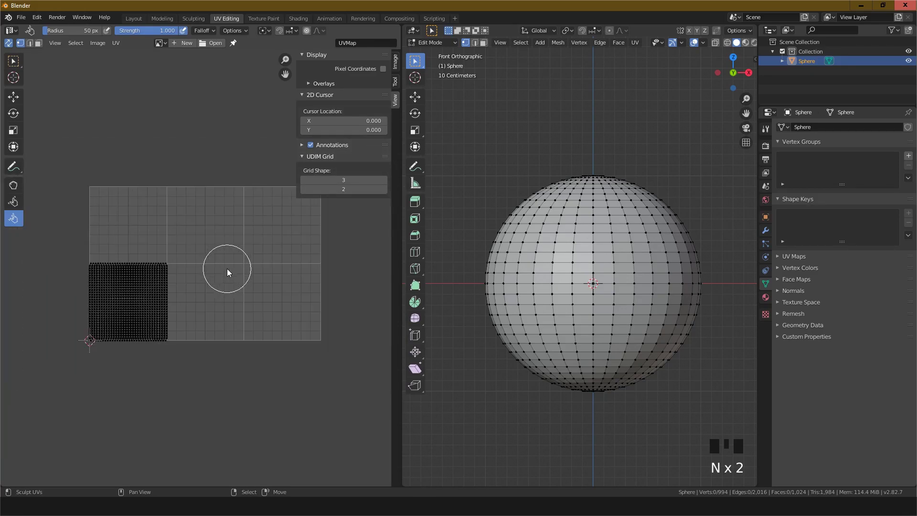
Reduce the UDIM grid shape to 2 tiles across by 1 high and hide the UV editor's sidebar
{"action": "left_click", "coordinate": [350, 189]}
{"action": "type", "text": "1"}
{"action": "key", "text": "Return"}
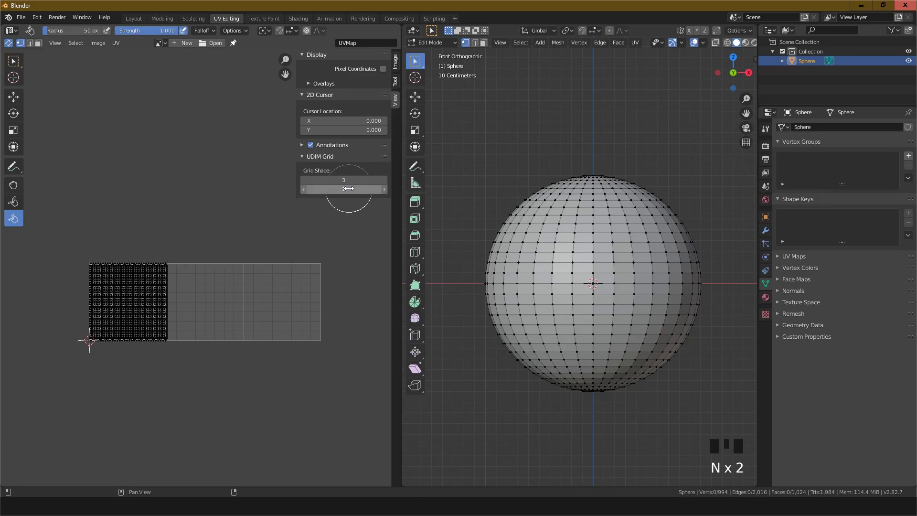
{"action": "left_click", "coordinate": [346, 178]}
{"action": "type", "text": "2"}
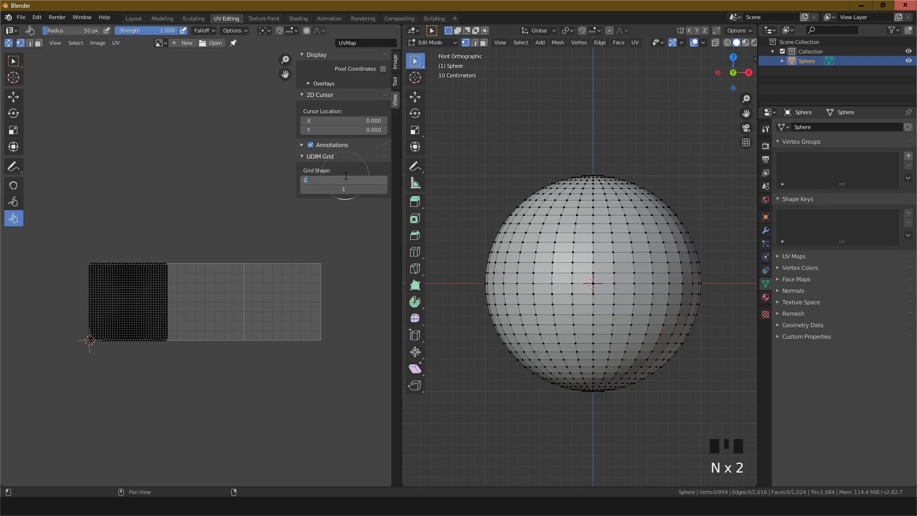
{"action": "key", "text": "Return"}
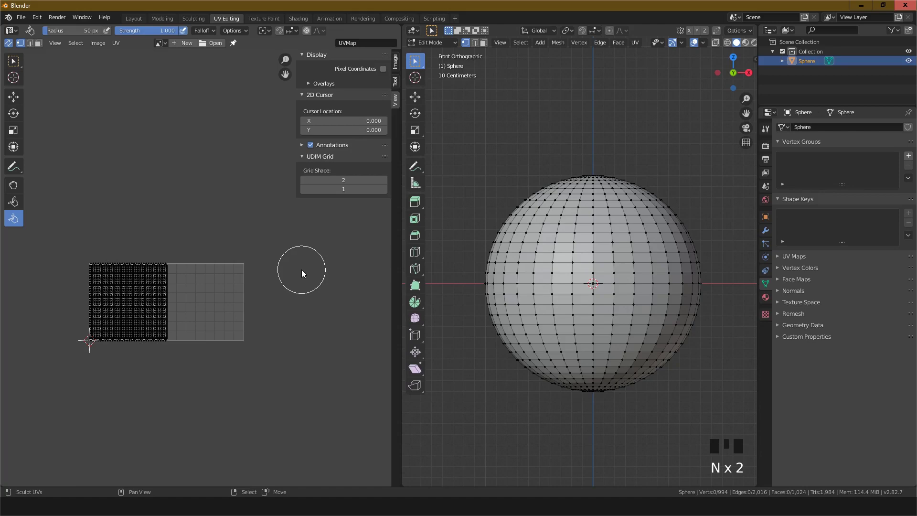
{"action": "key", "text": "n"}
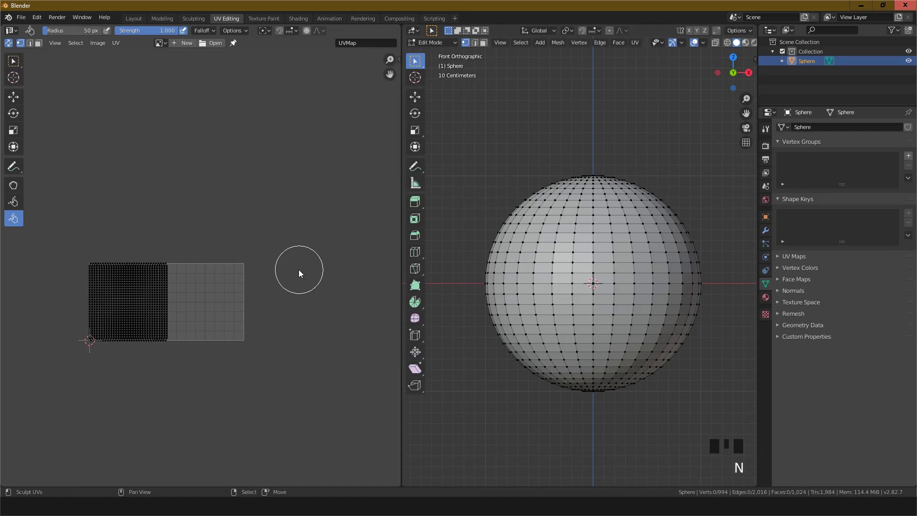
{"action": "scroll", "coordinate": [299, 270], "scroll_direction": "up", "scroll_amount": 3}
{"action": "middle_click_drag", "start_coordinate": [163, 308], "coordinate": [224, 286]}
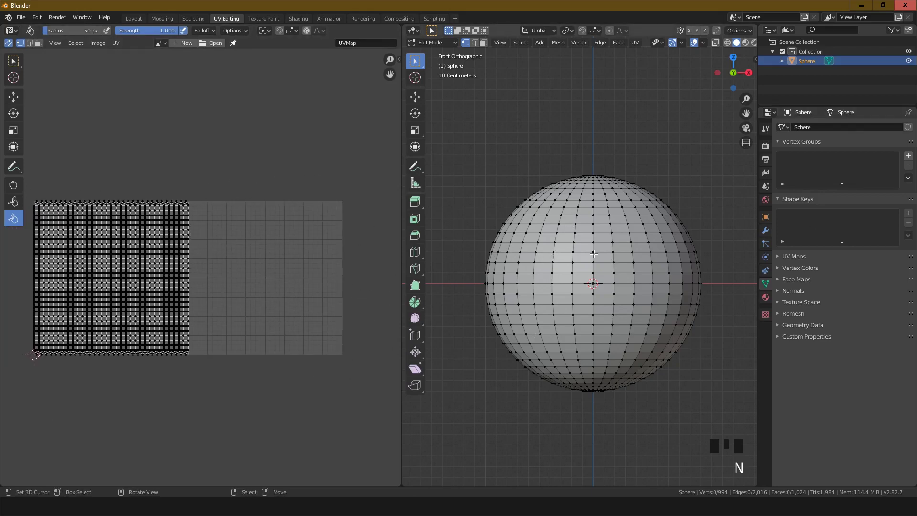
Switch the sphere mesh from vertex to face selection, trying the edge and vertex modes before settling on faces
{"action": "key", "text": "ctrl+Tab"}
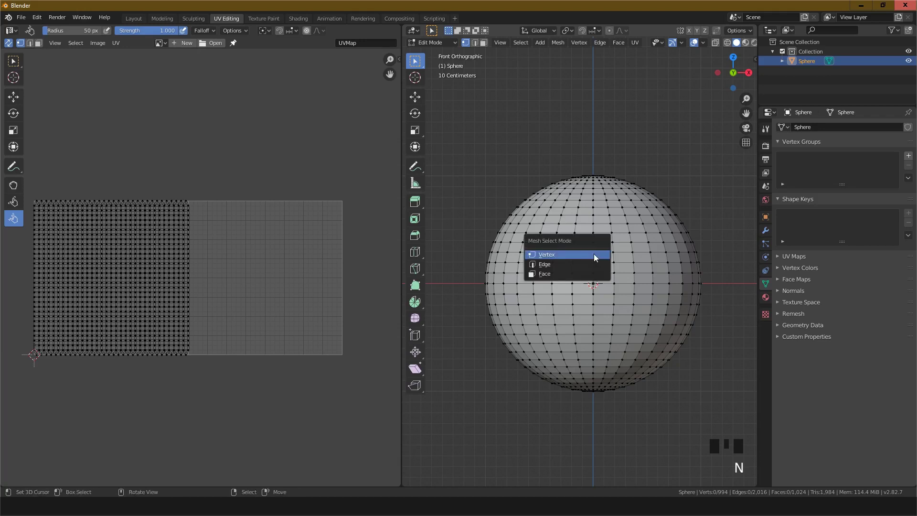
{"action": "left_click", "coordinate": [560, 273]}
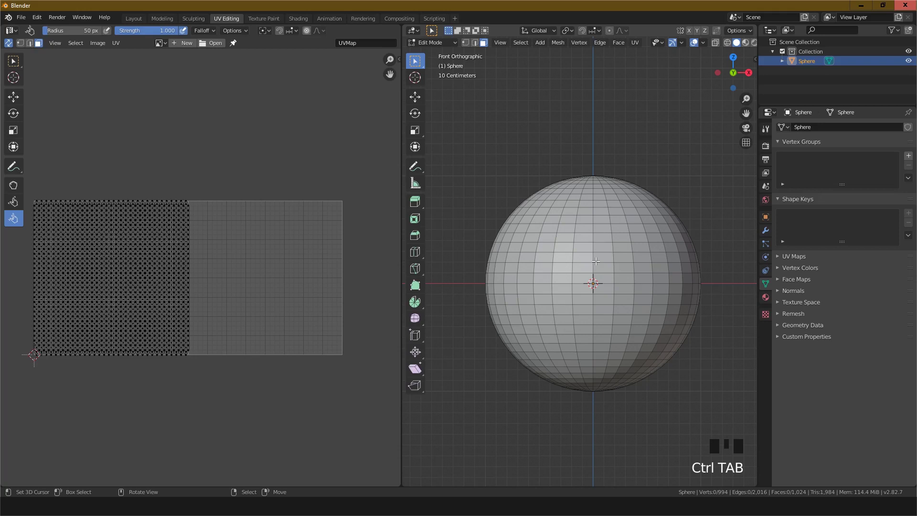
{"action": "key", "text": "ctrl+Tab"}
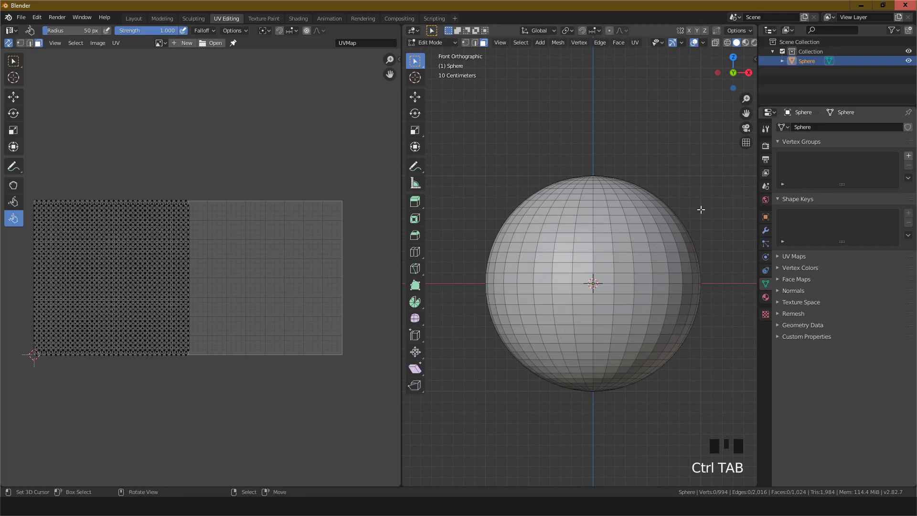
{"action": "left_click", "coordinate": [475, 43]}
{"action": "left_click", "coordinate": [466, 43]}
{"action": "left_click", "coordinate": [484, 43]}
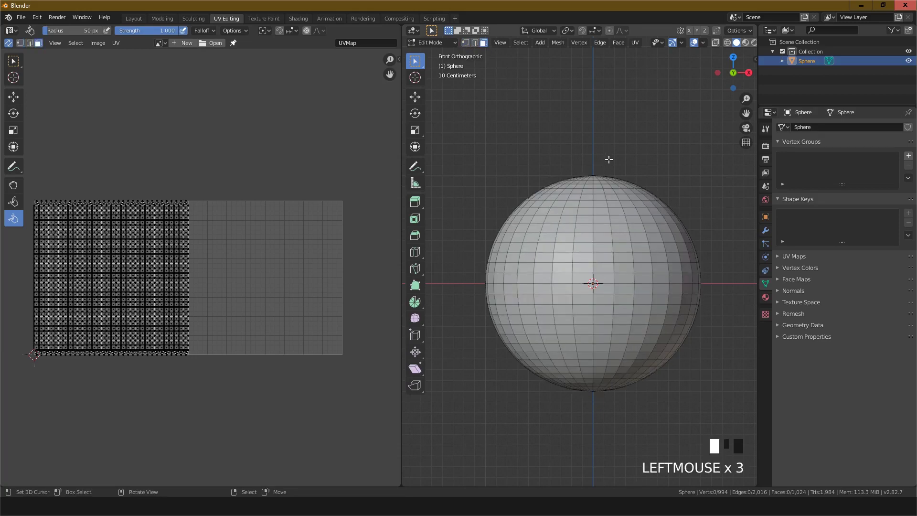
Circle-select a block of faces across the front of the sphere in the 3D view
{"action": "middle_click_drag", "start_coordinate": [609, 159], "coordinate": [571, 213]}
{"action": "scroll", "coordinate": [596, 265], "scroll_direction": "up", "scroll_amount": 3}
{"action": "scroll", "coordinate": [596, 263], "scroll_direction": "down", "scroll_amount": 2}
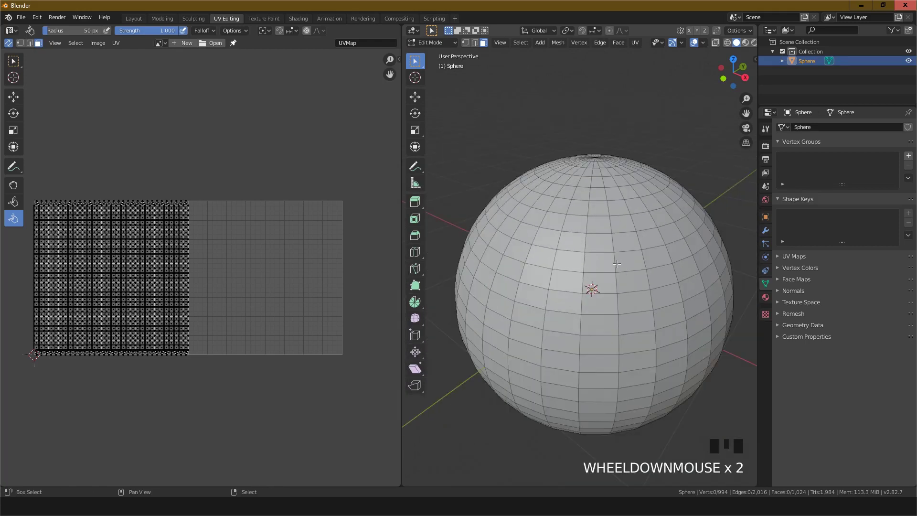
{"action": "mouse_move", "coordinate": [616, 264]}
{"action": "middle_mouse_down", "text": "shift"}
{"action": "mouse_move", "coordinate": [608, 240]}
{"action": "mouse_move", "coordinate": [610, 253]}
{"action": "middle_mouse_up", "text": "shift"}
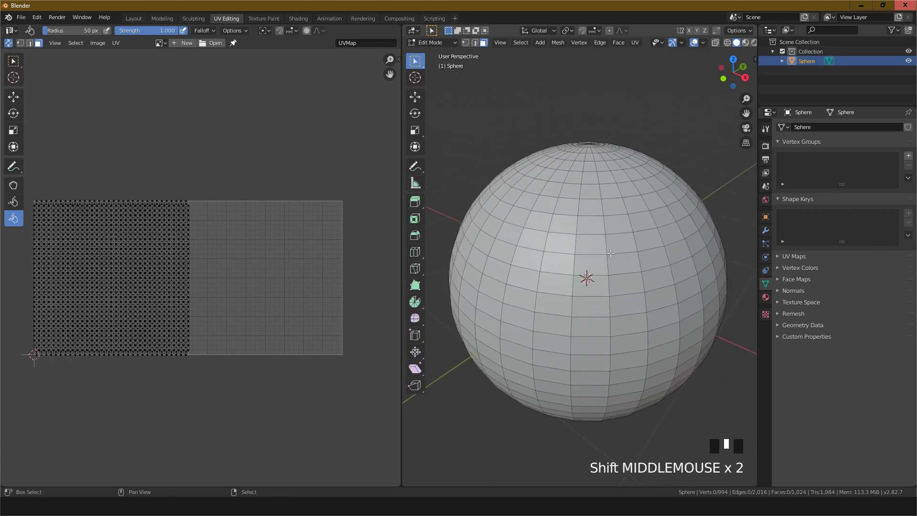
{"action": "scroll", "coordinate": [610, 256], "scroll_direction": "up", "scroll_amount": 2}
{"action": "scroll", "coordinate": [603, 241], "scroll_direction": "down", "scroll_amount": 1}
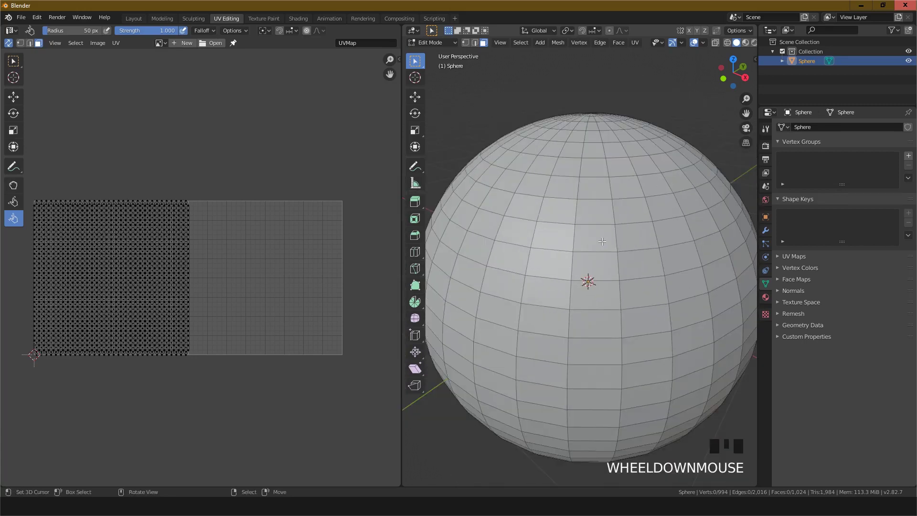
{"action": "key", "text": "c"}
{"action": "mouse_move", "coordinate": [592, 239]}
{"action": "left_mouse_down"}
{"action": "mouse_move", "coordinate": [595, 268]}
{"action": "mouse_move", "coordinate": [566, 343]}
{"action": "mouse_move", "coordinate": [656, 276]}
{"action": "mouse_move", "coordinate": [663, 282]}
{"action": "mouse_move", "coordinate": [688, 240]}
{"action": "left_mouse_up"}
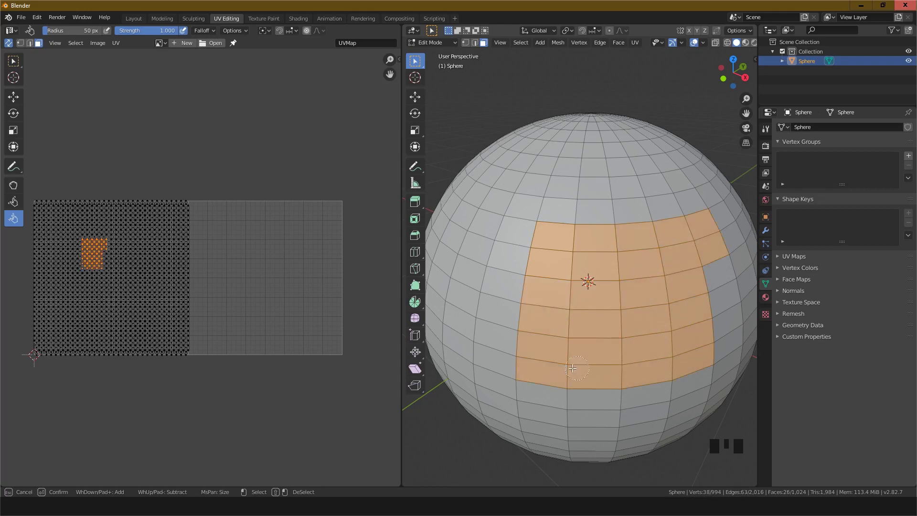
{"action": "mouse_move", "coordinate": [567, 369]}
{"action": "left_mouse_down"}
{"action": "mouse_move", "coordinate": [740, 345]}
{"action": "mouse_move", "coordinate": [712, 283]}
{"action": "left_mouse_up"}
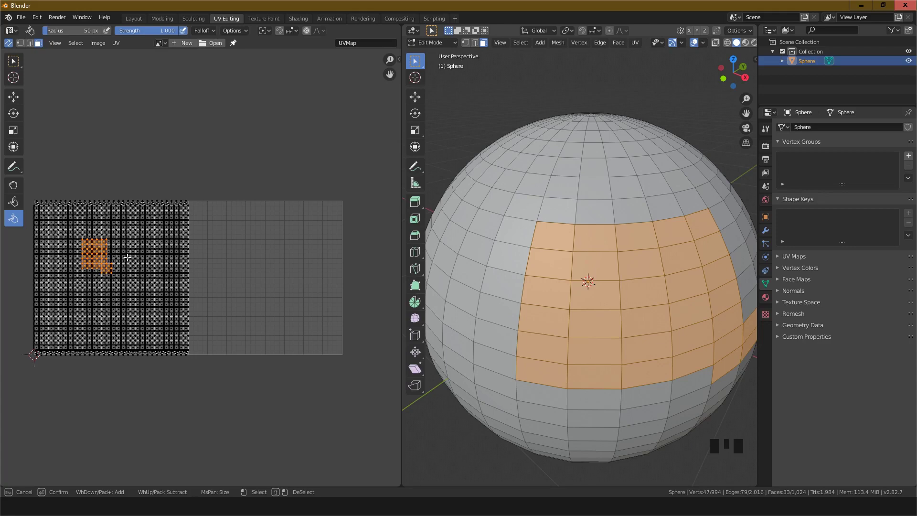
{"action": "key", "text": "Escape"}
Try the Pinch brush on the lower part of the selected UV patch and undo the stroke
{"action": "scroll", "coordinate": [93, 251], "scroll_direction": "up", "scroll_amount": 4}
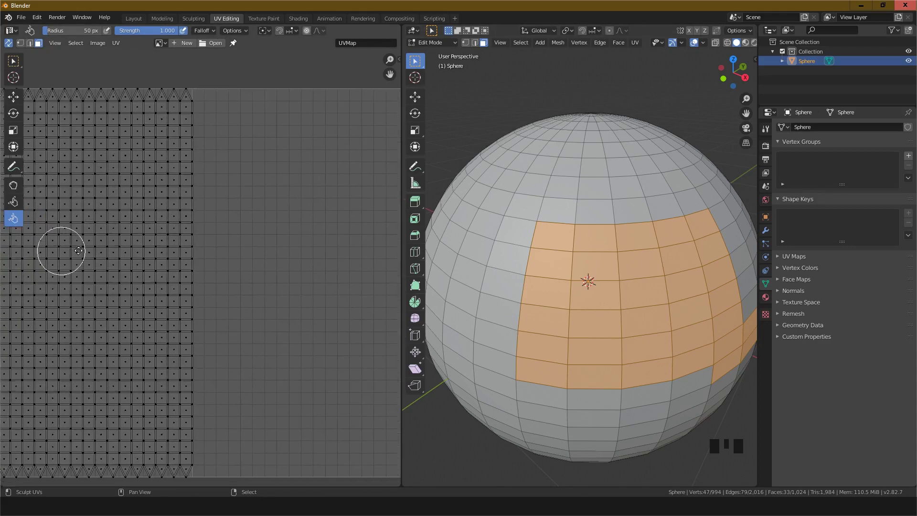
{"action": "middle_click_drag", "start_coordinate": [79, 251], "coordinate": [307, 266]}
{"action": "scroll", "coordinate": [266, 271], "scroll_direction": "up", "scroll_amount": 2}
{"action": "scroll", "coordinate": [264, 270], "scroll_direction": "down", "scroll_amount": 2}
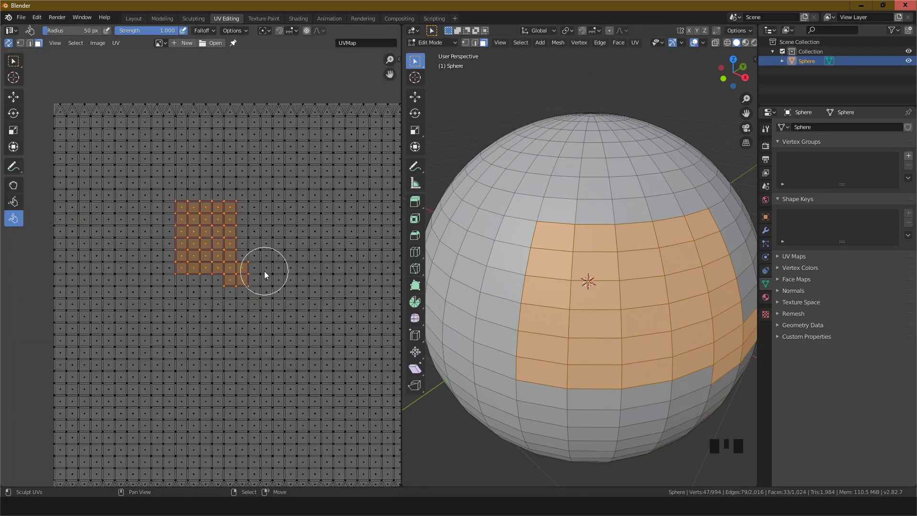
{"action": "scroll", "coordinate": [206, 268], "scroll_direction": "up", "scroll_amount": 1}
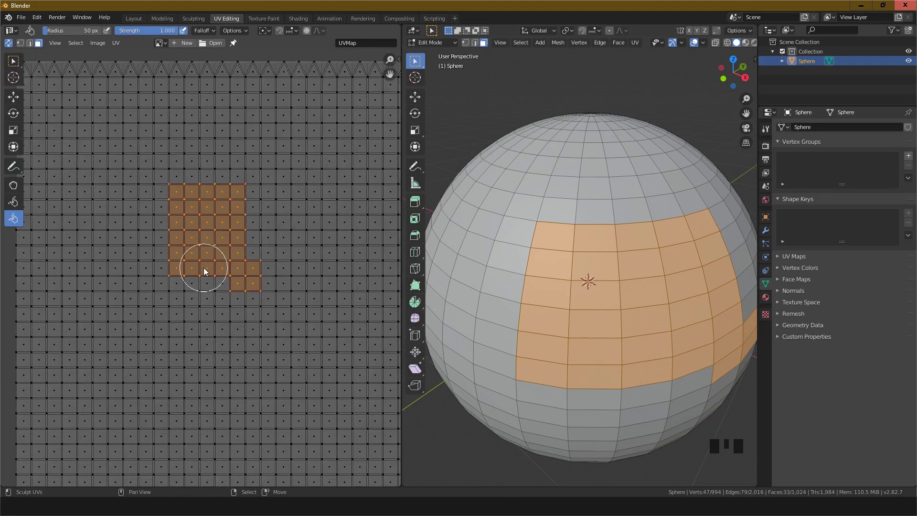
{"action": "left_click", "coordinate": [204, 267]}
{"action": "key", "text": "ctrl+z"}
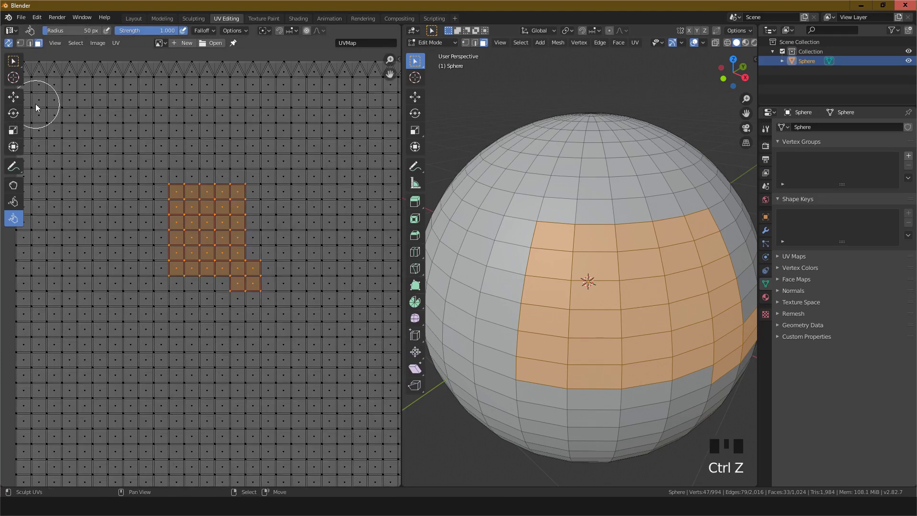
Activate the UV selection tool and circle-select more UV faces to fill the patch into a rectangle six faces wide and seven high
{"action": "left_click", "coordinate": [13, 61]}
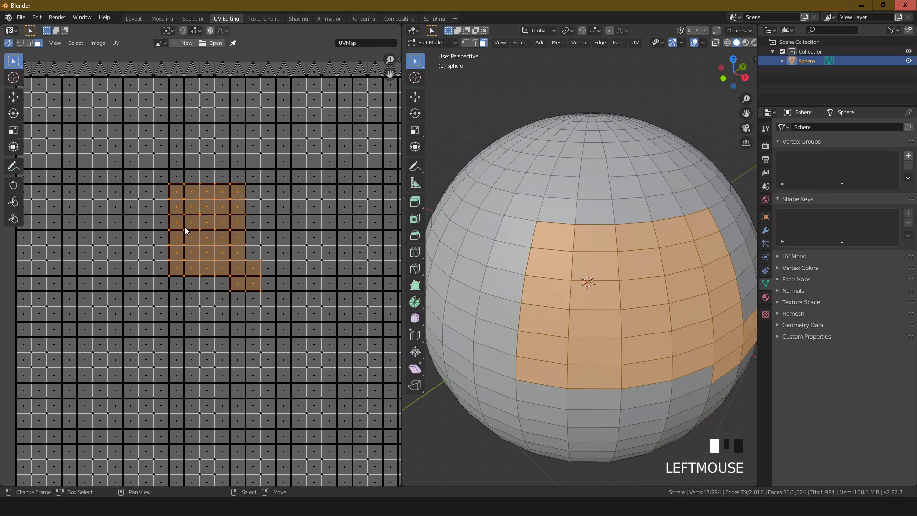
{"action": "scroll", "coordinate": [186, 231], "scroll_direction": "down", "scroll_amount": 2}
{"action": "scroll", "coordinate": [199, 256], "scroll_direction": "up", "scroll_amount": 2}
{"action": "key", "text": "c"}
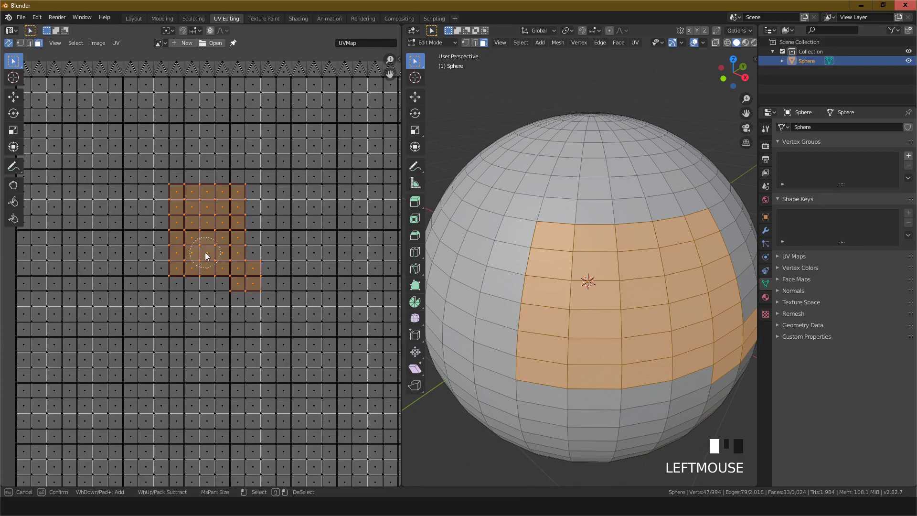
{"action": "mouse_move", "coordinate": [172, 284]}
{"action": "left_mouse_down"}
{"action": "mouse_move", "coordinate": [206, 282]}
{"action": "mouse_move", "coordinate": [250, 221]}
{"action": "mouse_move", "coordinate": [244, 196]}
{"action": "left_mouse_up"}
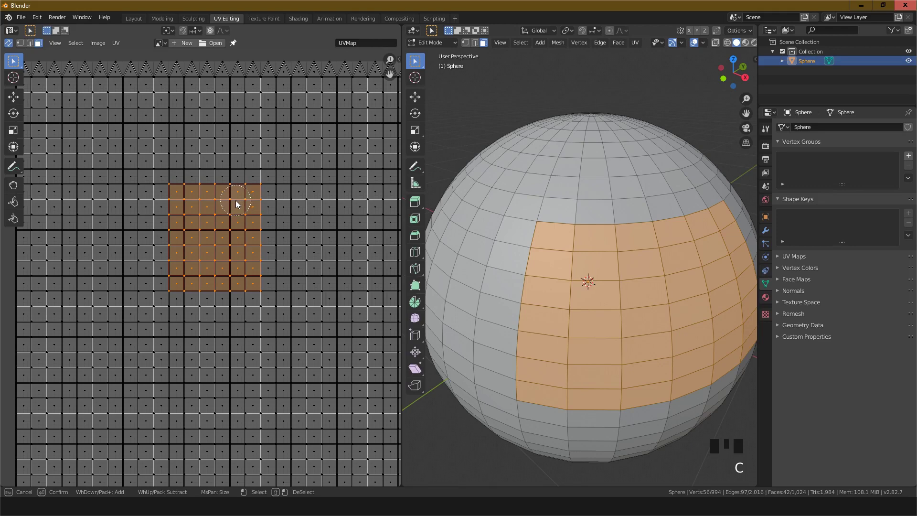
{"action": "key", "text": "Escape"}
{"action": "scroll", "coordinate": [231, 239], "scroll_direction": "down", "scroll_amount": 6}
{"action": "scroll", "coordinate": [211, 276], "scroll_direction": "up", "scroll_amount": 3}
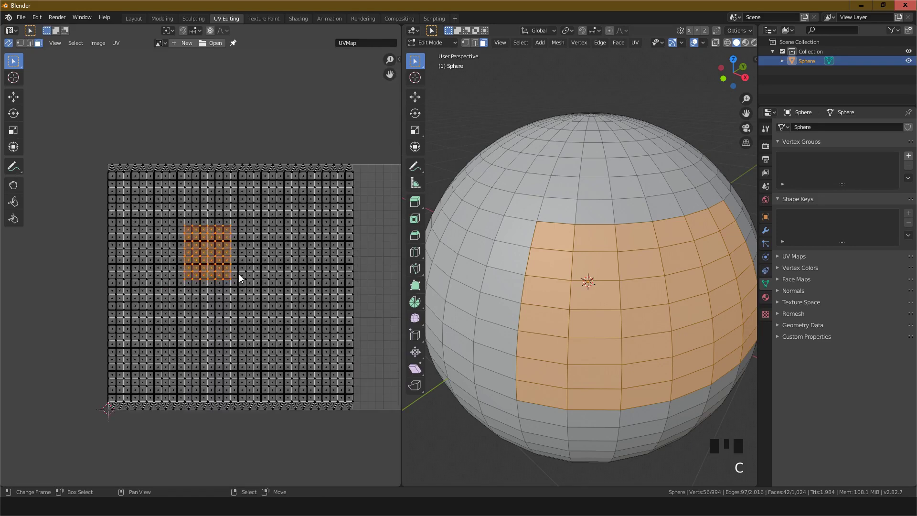
Try to split the selected six-by-seven UV patch from the sphere's layout with Select Split
{"action": "middle_click_drag", "start_coordinate": [213, 272], "coordinate": [168, 245]}
{"action": "scroll", "coordinate": [168, 245], "scroll_direction": "up", "scroll_amount": 4}
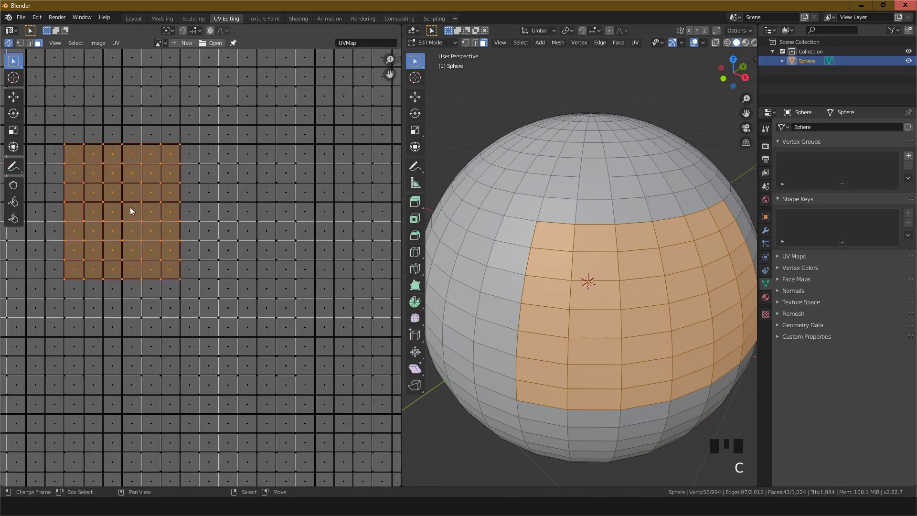
{"action": "scroll", "coordinate": [130, 207], "scroll_direction": "down", "scroll_amount": 2}
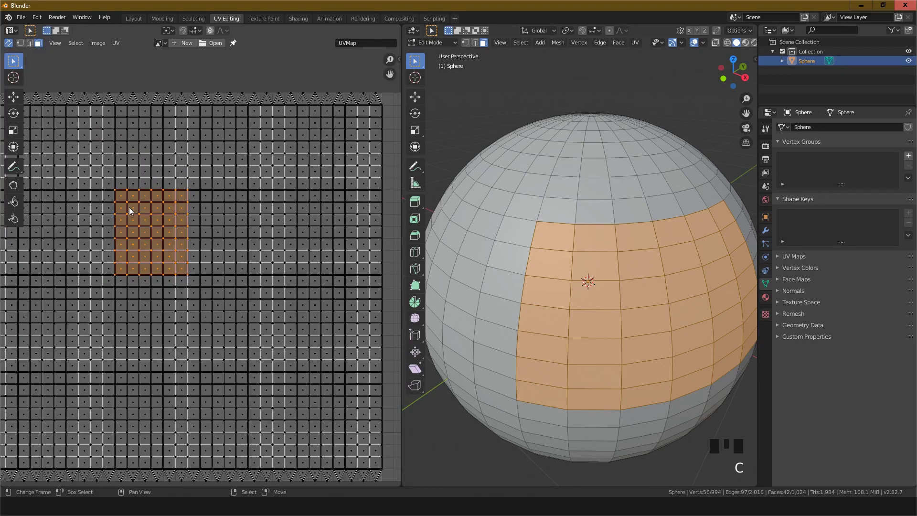
{"action": "left_click", "coordinate": [76, 45]}
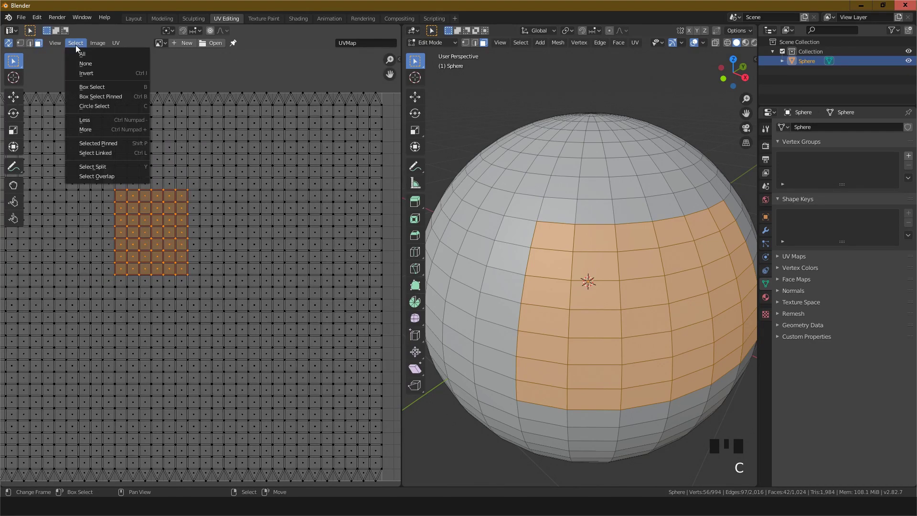
{"action": "left_click", "coordinate": [113, 166]}
{"action": "scroll", "coordinate": [203, 222], "scroll_direction": "down", "scroll_amount": 2}
{"action": "scroll", "coordinate": [201, 224], "scroll_direction": "up", "scroll_amount": 1}
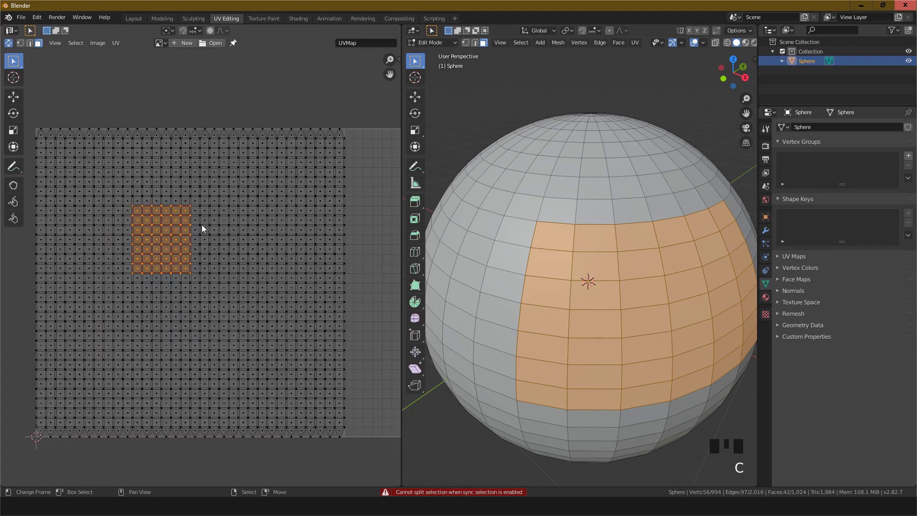
{"action": "scroll", "coordinate": [202, 224], "scroll_direction": "down", "scroll_amount": 1}
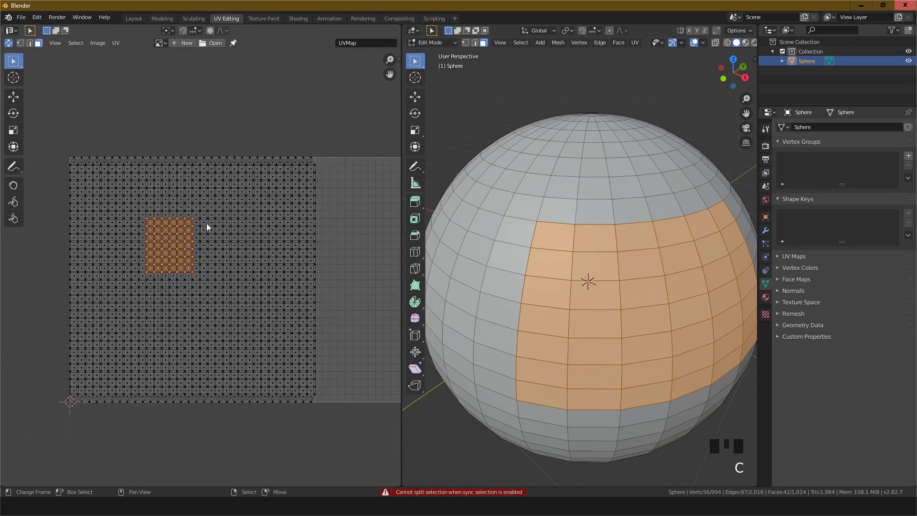
Turn off UV sync selection and select all UVs of the isolated patch
{"action": "left_click", "coordinate": [9, 43]}
{"action": "scroll", "coordinate": [193, 253], "scroll_direction": "down", "scroll_amount": 1}
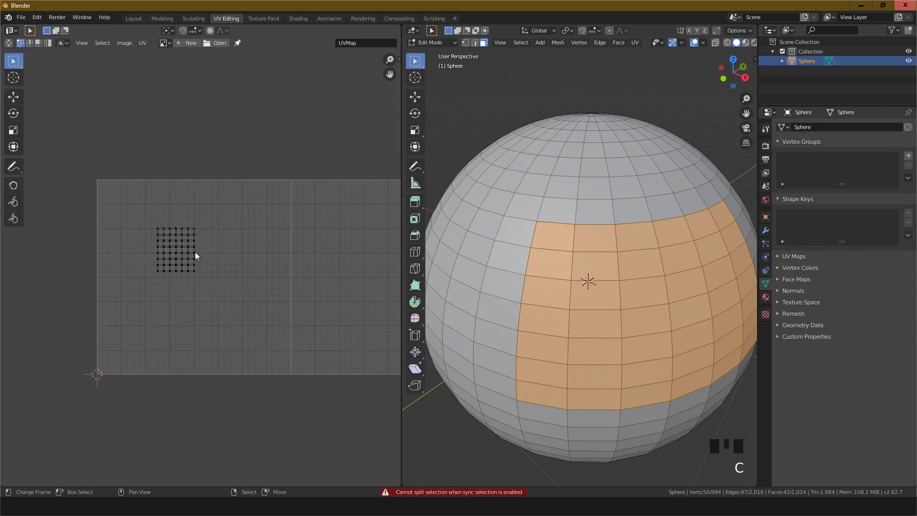
{"action": "key", "text": "a"}
{"action": "scroll", "coordinate": [201, 260], "scroll_direction": "up", "scroll_amount": 1}
{"action": "scroll", "coordinate": [201, 260], "scroll_direction": "down", "scroll_amount": 2}
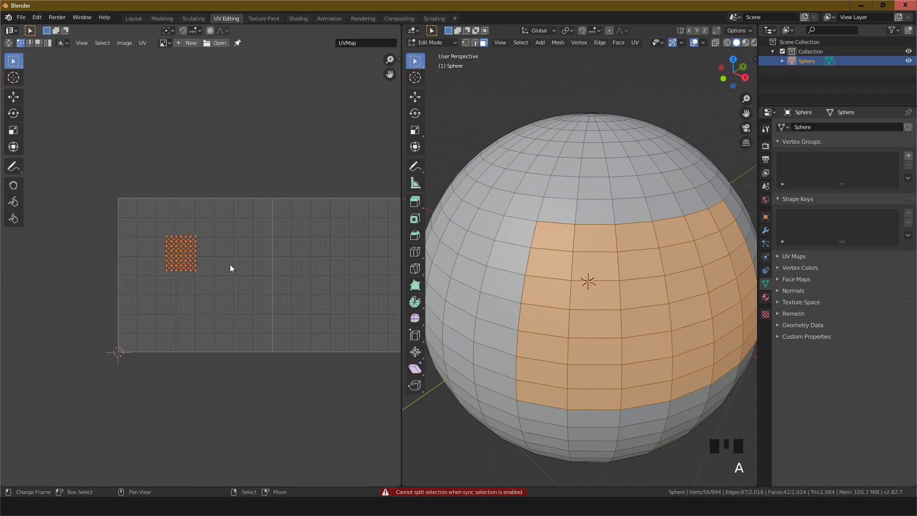
Move the UV patch along X into the second UDIM tile, cancelling a first unconstrained move
{"action": "middle_click_drag", "start_coordinate": [194, 262], "coordinate": [134, 259]}
{"action": "key", "text": "g"}
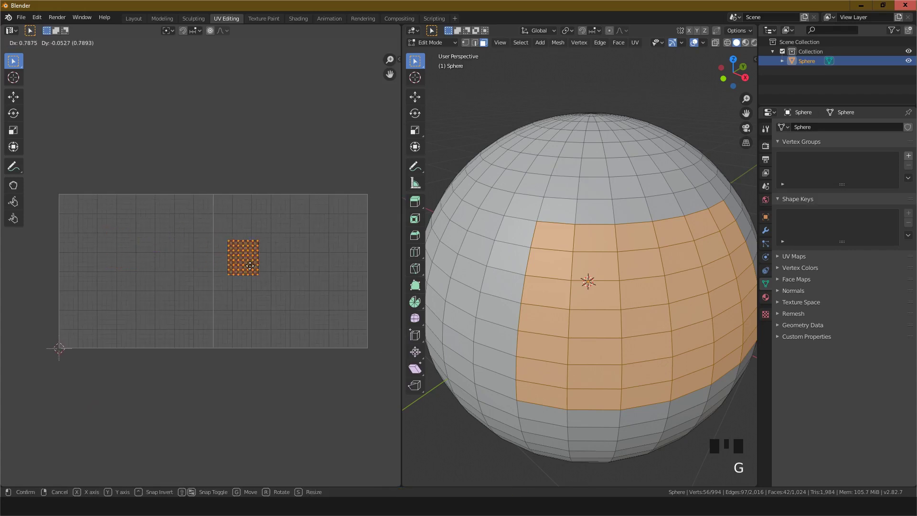
{"action": "right_click", "coordinate": [238, 267]}
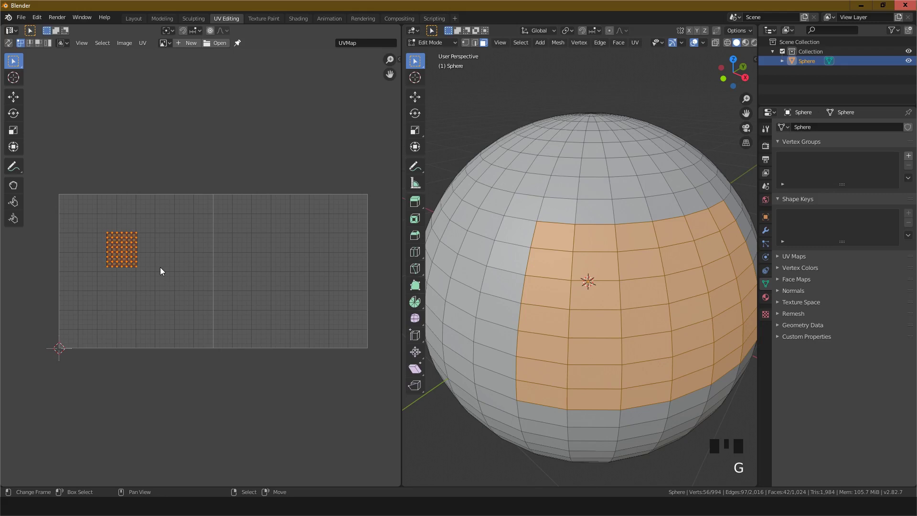
{"action": "key", "text": "g"}
{"action": "key", "text": "x"}
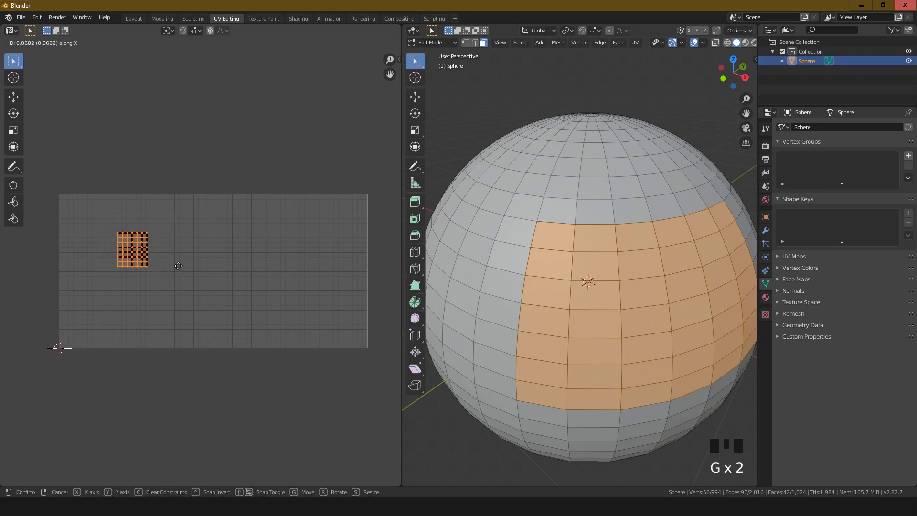
{"action": "left_click", "coordinate": [331, 267]}
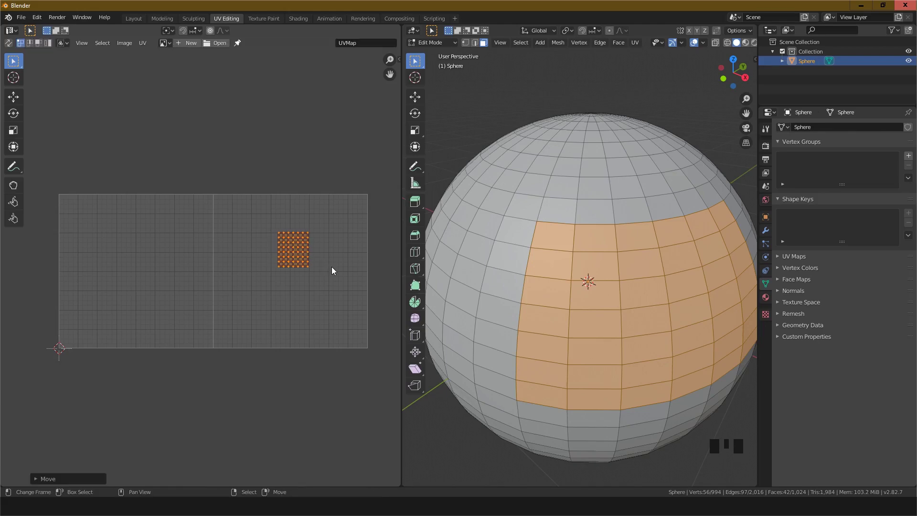
{"action": "scroll", "coordinate": [210, 257], "scroll_direction": "up", "scroll_amount": 2}
{"action": "scroll", "coordinate": [211, 257], "scroll_direction": "down", "scroll_amount": 1}
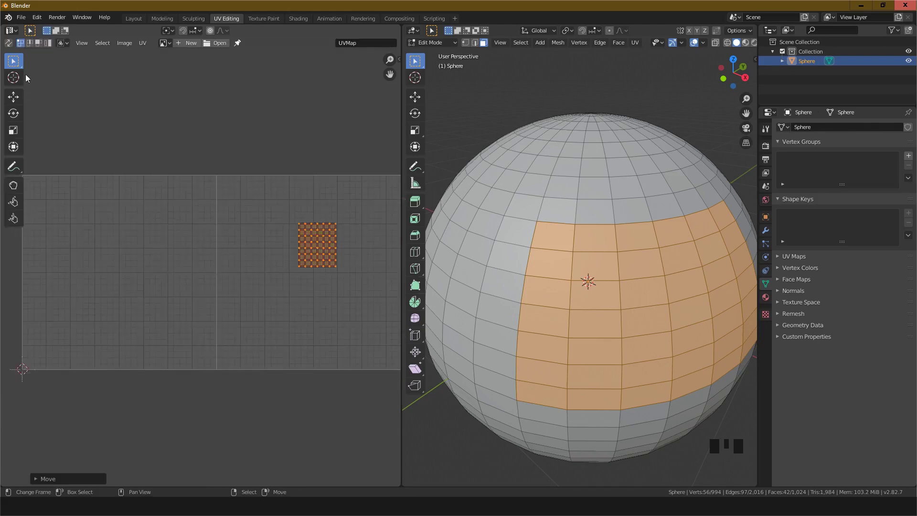
Turn UV sync selection back on and deselect all faces
{"action": "left_click", "coordinate": [9, 43]}
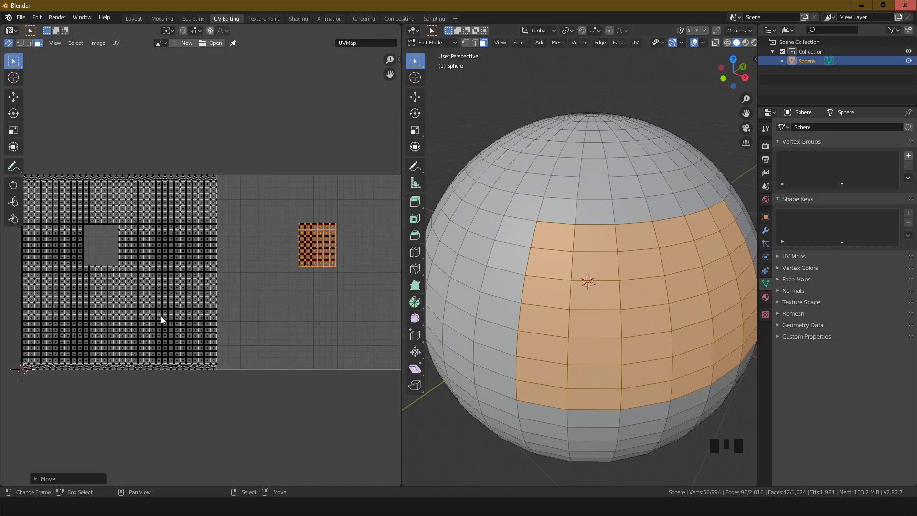
{"action": "middle_click_drag", "start_coordinate": [165, 308], "coordinate": [221, 301]}
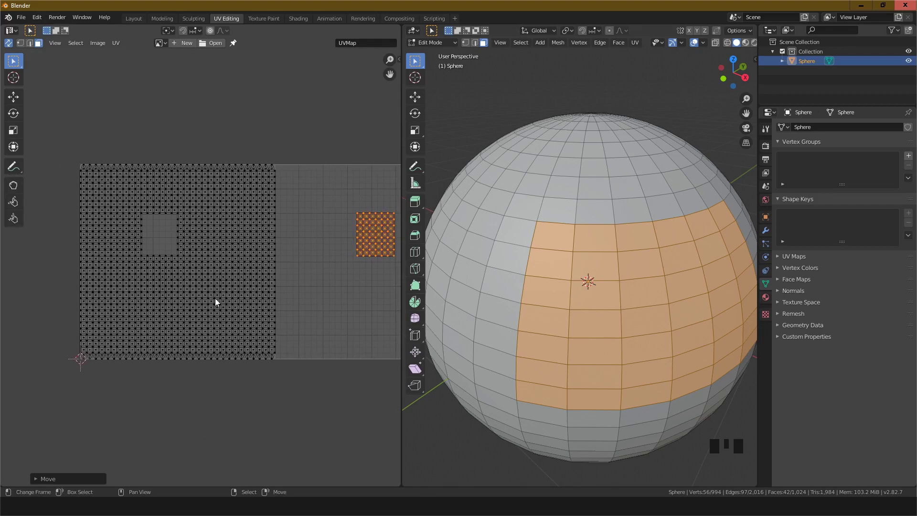
{"action": "key", "text": "a"}
{"action": "key", "text": "a"}
{"action": "scroll", "coordinate": [228, 305], "scroll_direction": "up", "scroll_amount": 2}
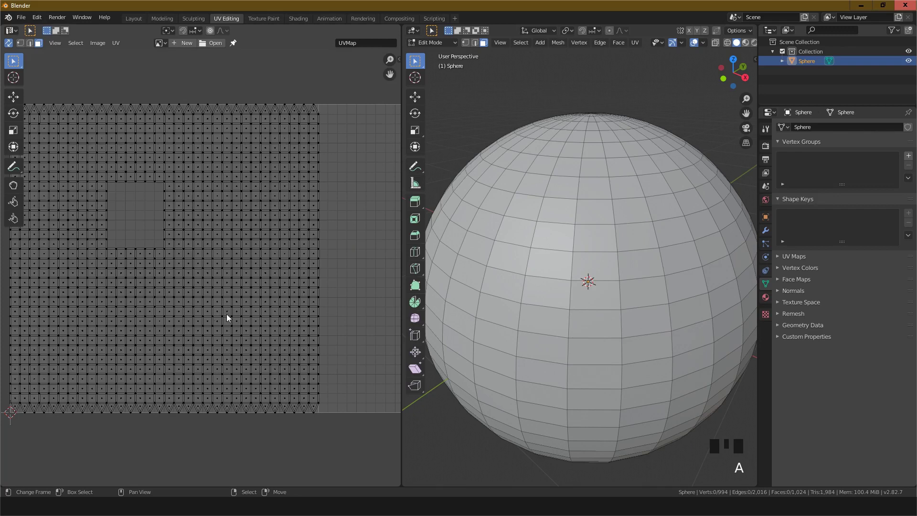
Circle-select a second block of UV faces in the lower middle of the first tile and find it on the sphere
{"action": "key", "text": "c"}
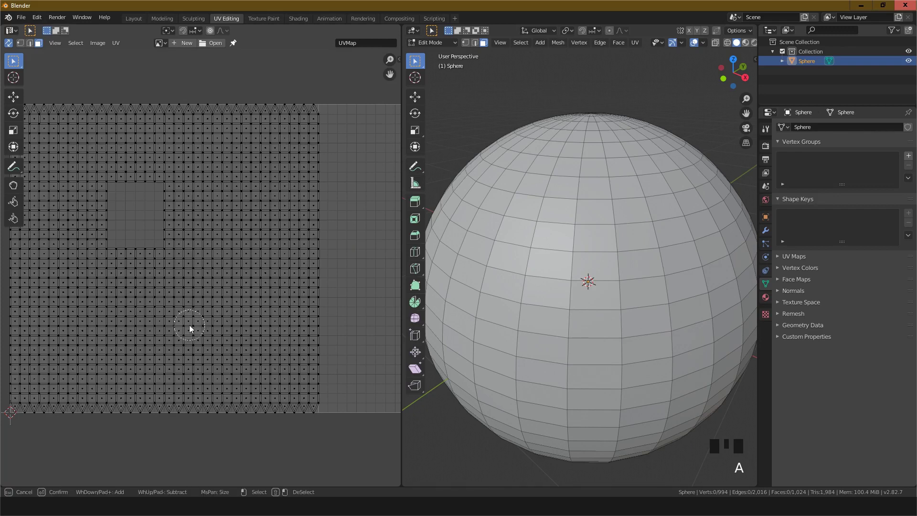
{"action": "mouse_move", "coordinate": [185, 309]}
{"action": "left_mouse_down"}
{"action": "mouse_move", "coordinate": [199, 302]}
{"action": "mouse_move", "coordinate": [227, 314]}
{"action": "mouse_move", "coordinate": [214, 351]}
{"action": "mouse_move", "coordinate": [205, 318]}
{"action": "mouse_move", "coordinate": [189, 345]}
{"action": "mouse_move", "coordinate": [232, 317]}
{"action": "left_mouse_up"}
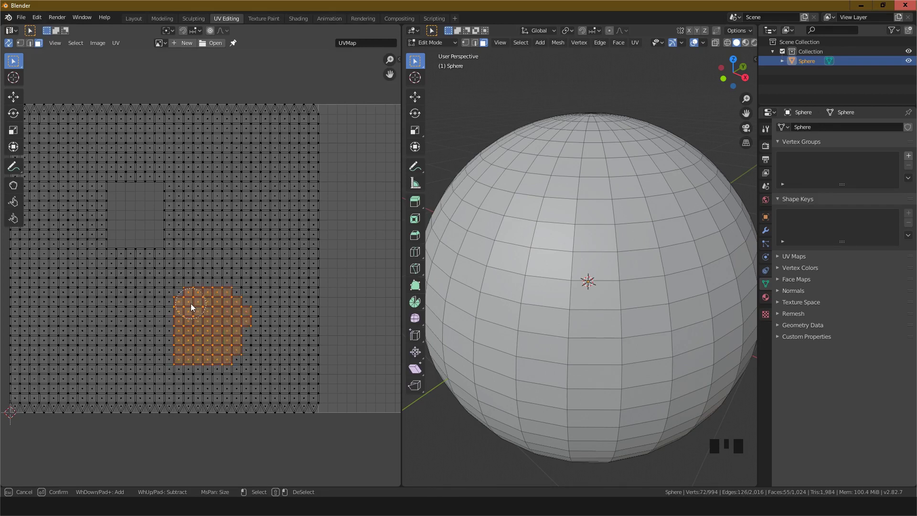
{"action": "mouse_move", "coordinate": [192, 298]}
{"action": "left_mouse_down"}
{"action": "mouse_move", "coordinate": [209, 294]}
{"action": "mouse_move", "coordinate": [236, 326]}
{"action": "mouse_move", "coordinate": [235, 306]}
{"action": "left_mouse_up"}
{"action": "right_click", "coordinate": [232, 291]}
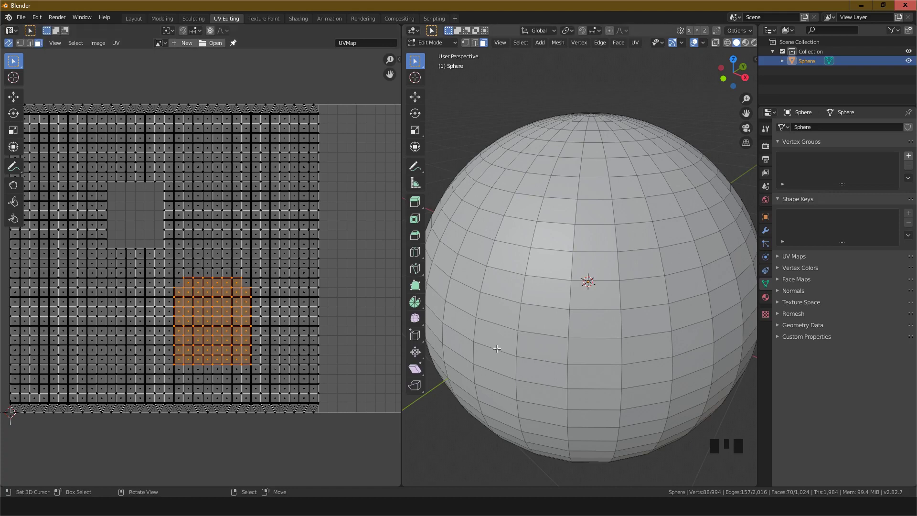
{"action": "scroll", "coordinate": [498, 349], "scroll_direction": "down", "scroll_amount": 2}
{"action": "middle_click_drag", "start_coordinate": [499, 339], "coordinate": [750, 301]}
{"action": "scroll", "coordinate": [377, 312], "scroll_direction": "down", "scroll_amount": 1}
{"action": "middle_click_drag", "start_coordinate": [432, 316], "coordinate": [437, 287]}
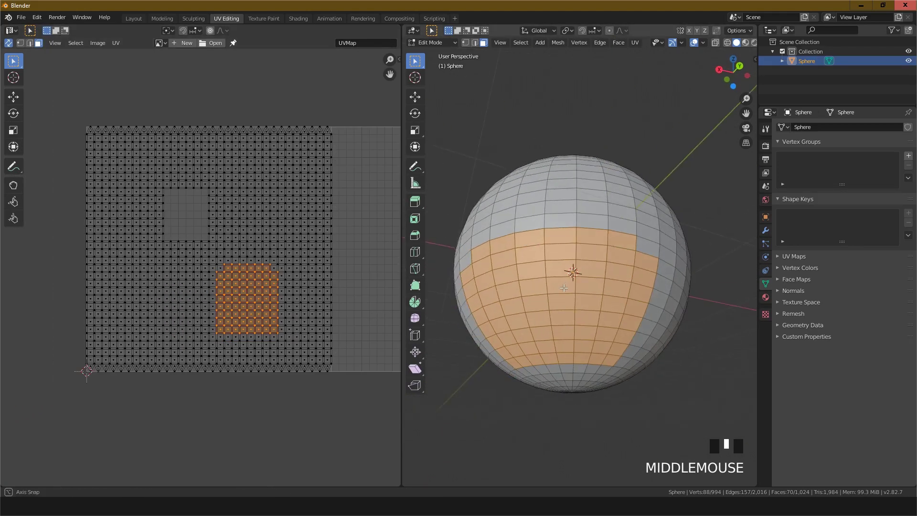
Try Select Split on the second block of UV faces
{"action": "middle_click_drag", "start_coordinate": [317, 279], "coordinate": [215, 307]}
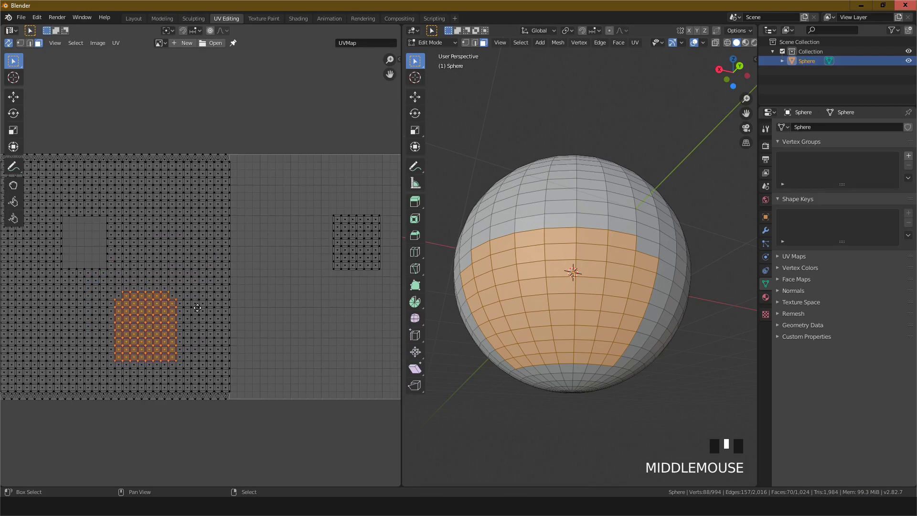
{"action": "left_click", "coordinate": [71, 43]}
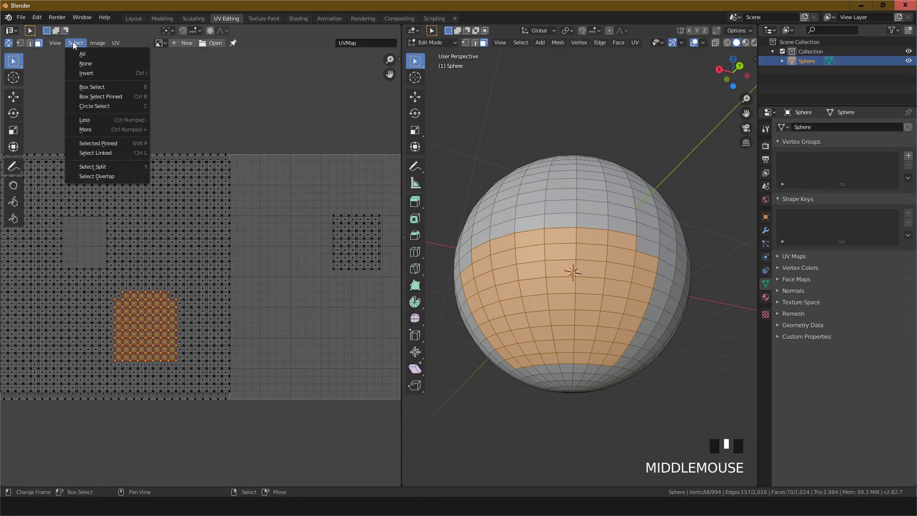
{"action": "left_click", "coordinate": [105, 166]}
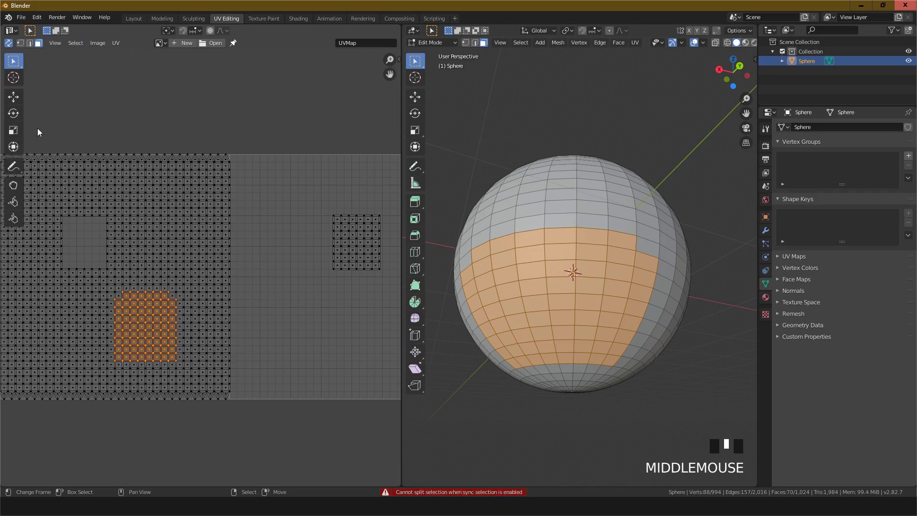
Switch off UV sync selection and select every UV of the second block
{"action": "left_click", "coordinate": [8, 43]}
{"action": "scroll", "coordinate": [158, 292], "scroll_direction": "down", "scroll_amount": 2}
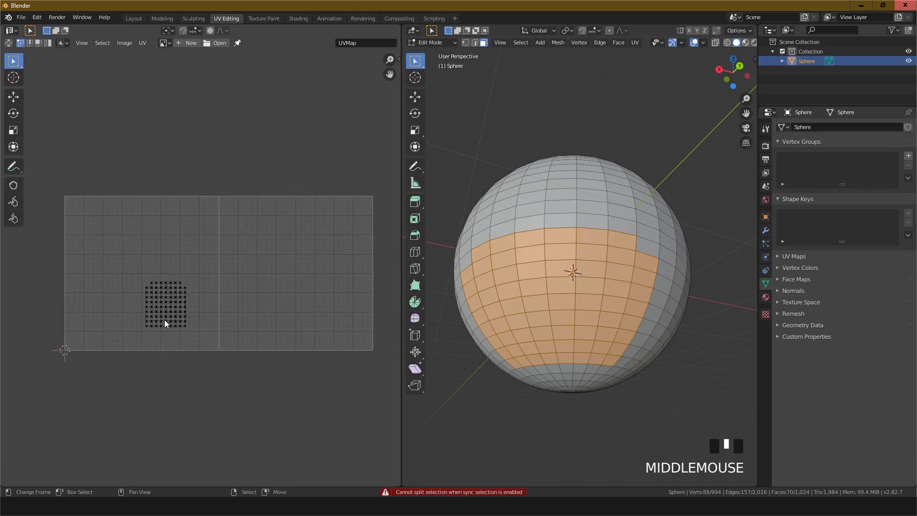
{"action": "key", "text": "a"}
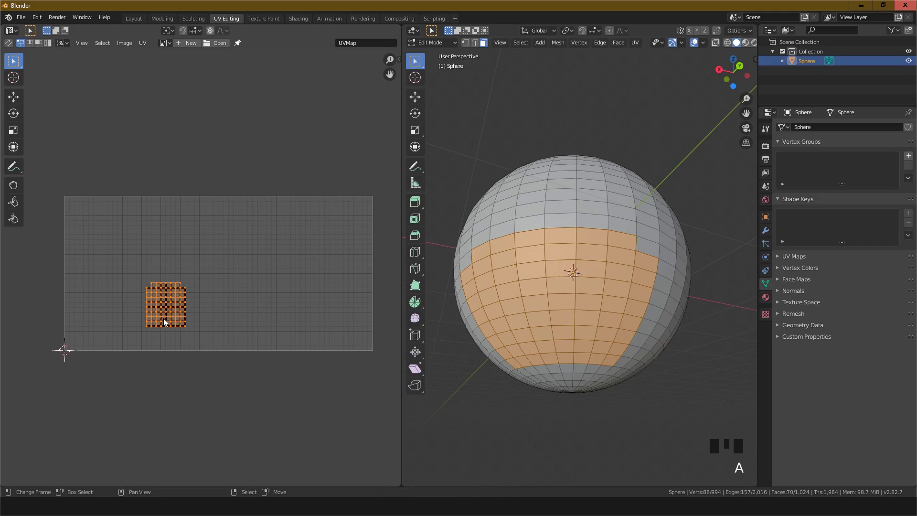
Move the second UV block along X into the second UDIM tile, below the first patch
{"action": "key", "text": "g"}
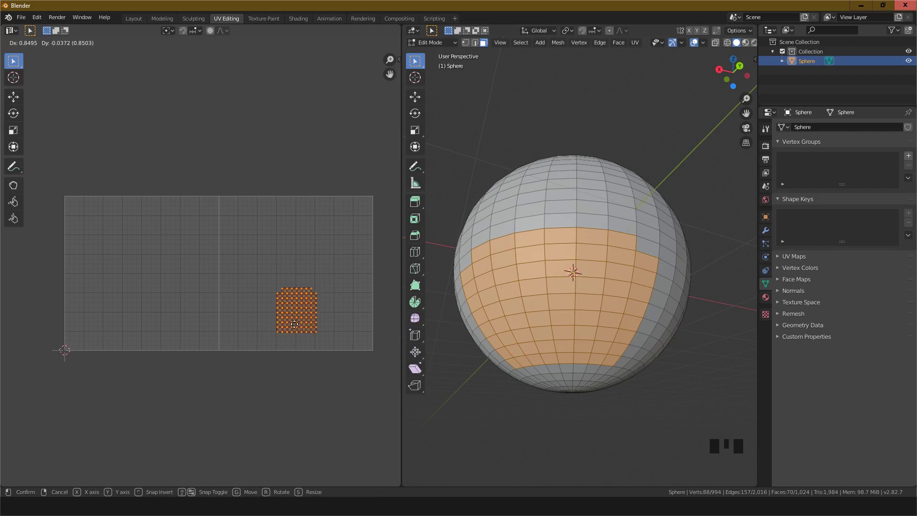
{"action": "key", "text": "x"}
{"action": "left_click", "coordinate": [294, 324]}
{"action": "scroll", "coordinate": [285, 320], "scroll_direction": "up", "scroll_amount": 2}
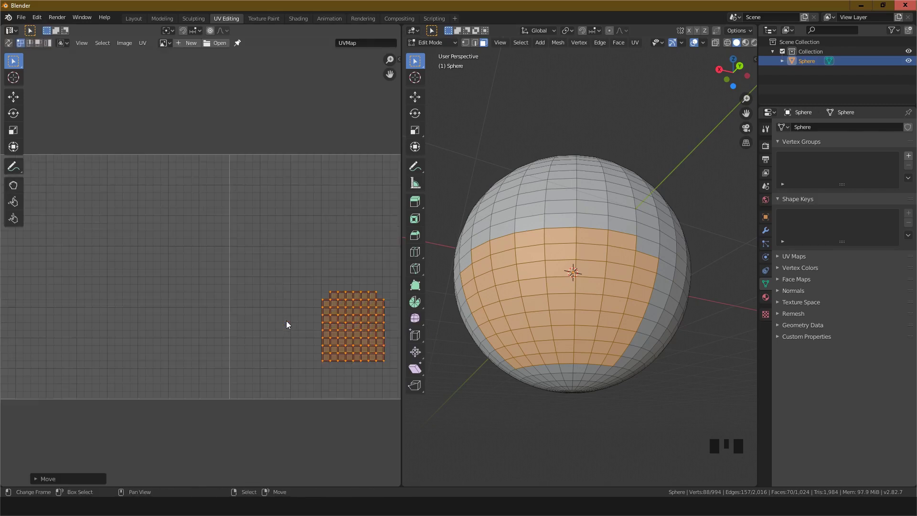
{"action": "scroll", "coordinate": [286, 320], "scroll_direction": "down", "scroll_amount": 1}
Re-enable UV sync selection to show the full layout and clear the face selection
{"action": "left_click", "coordinate": [8, 42]}
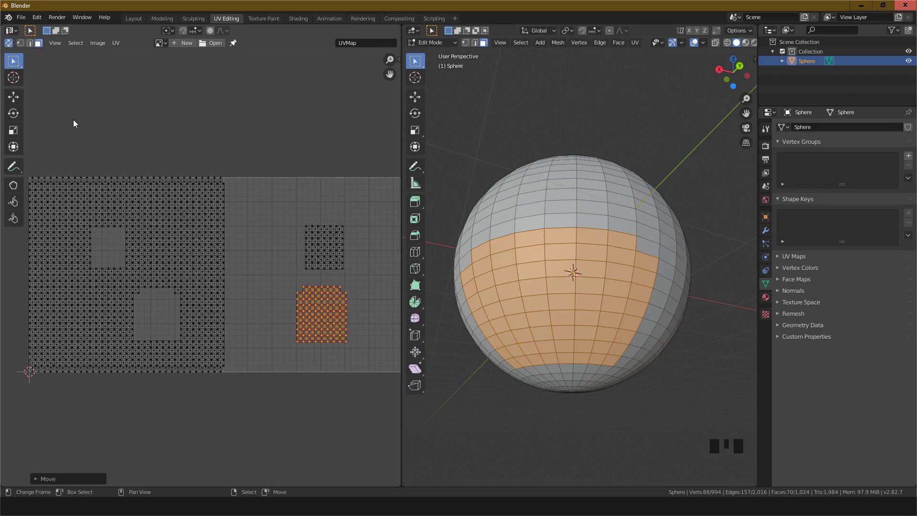
{"action": "scroll", "coordinate": [293, 309], "scroll_direction": "down", "scroll_amount": 1}
{"action": "scroll", "coordinate": [282, 301], "scroll_direction": "up", "scroll_amount": 2}
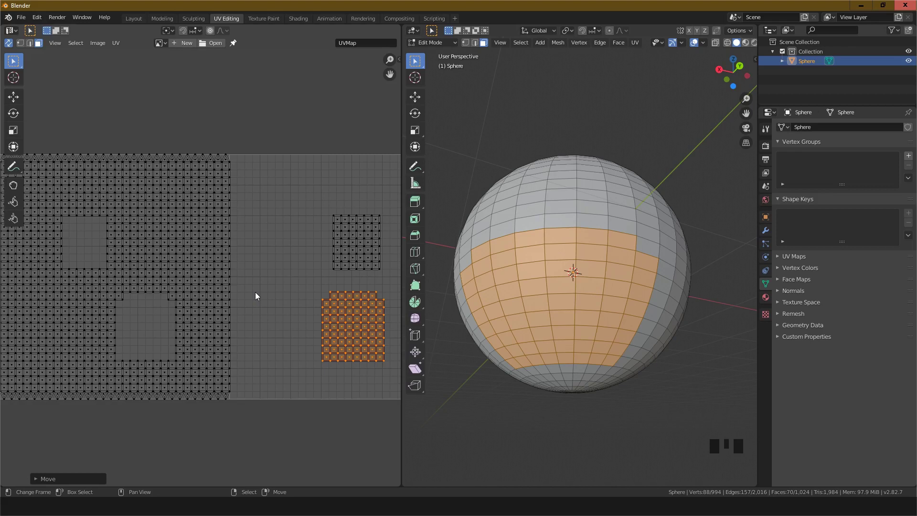
{"action": "key", "text": "alt+a"}
{"action": "scroll", "coordinate": [255, 292], "scroll_direction": "down", "scroll_amount": 2}
{"action": "scroll", "coordinate": [256, 292], "scroll_direction": "up", "scroll_amount": 2}
{"action": "scroll", "coordinate": [255, 293], "scroll_direction": "down", "scroll_amount": 2}
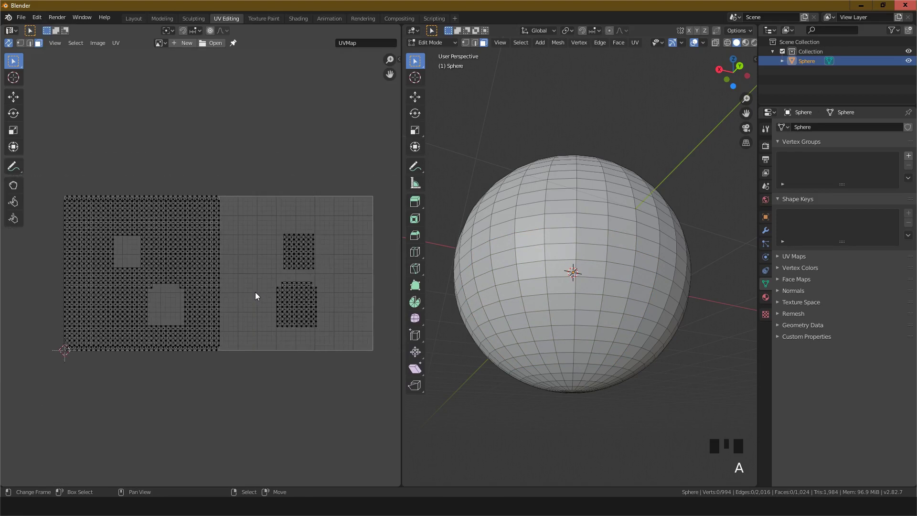
Toggle out of Edit Mode and back, and select all faces of the sphere
{"action": "key", "text": "Tab"}
{"action": "key", "text": "Tab"}
{"action": "key", "text": "a"}
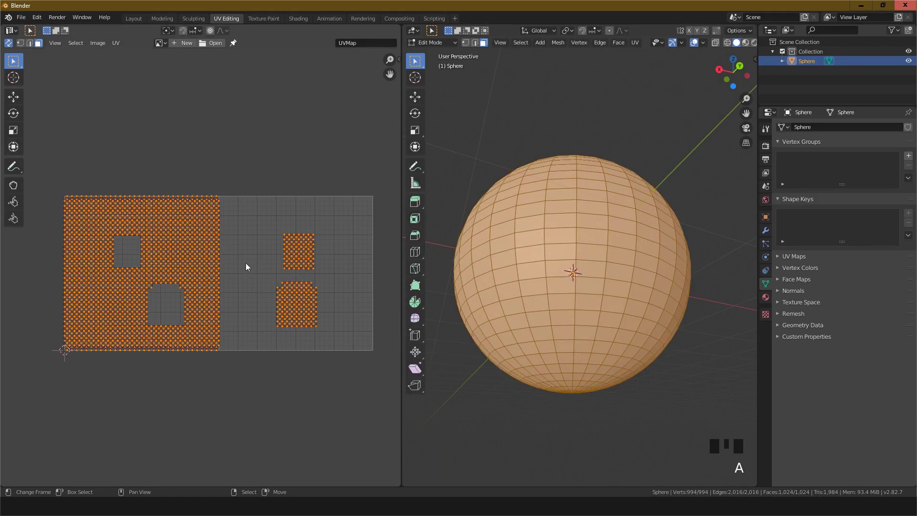
Undo the moves of both UV patches so the whole sphere layout is back in the first tile
{"action": "key", "text": "ctrl+z"}
{"action": "key", "text": "ctrl+z"}
{"action": "key", "text": "ctrl+z"}
{"action": "key", "text": "ctrl+z"}
{"action": "key", "text": "ctrl+z"}
{"action": "key", "text": "ctrl+z"}
{"action": "key", "text": "ctrl+z"}
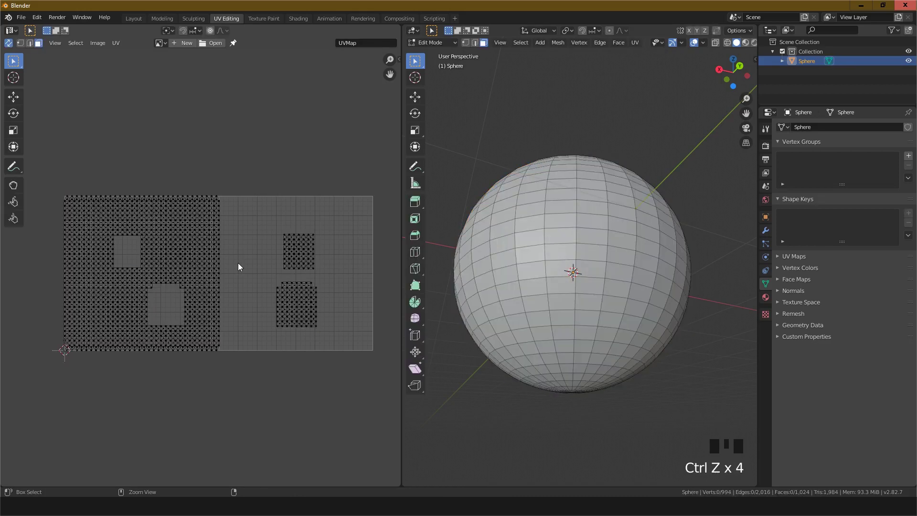
{"action": "key", "text": "ctrl+z"}
{"action": "key", "text": "ctrl+z"}
{"action": "key", "text": "ctrl+z"}
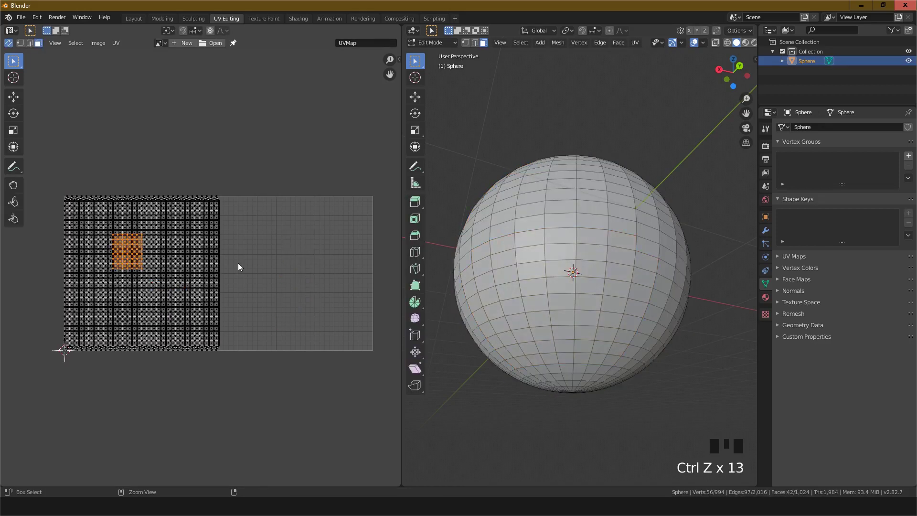
{"action": "key", "text": "ctrl+z"}
Clear the face selection, then look through the UV operations and try Mark Seam
{"action": "key", "text": "a"}
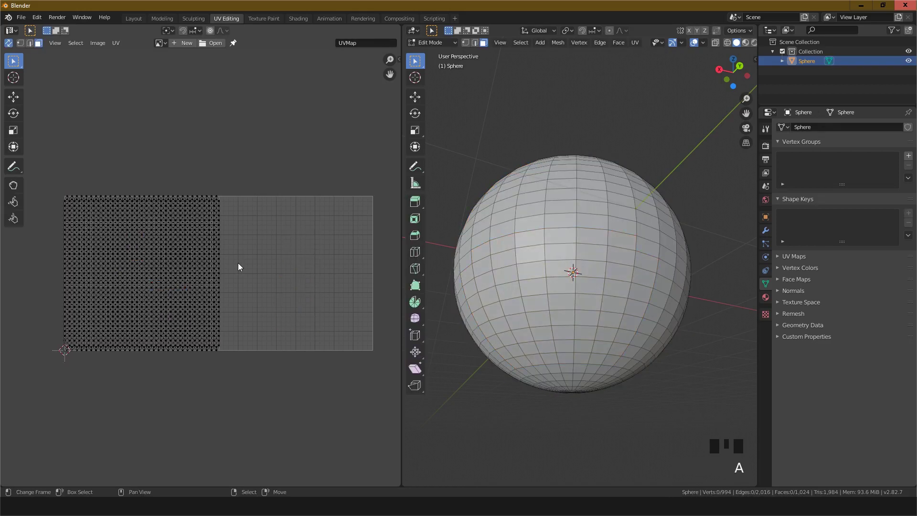
{"action": "left_click", "coordinate": [118, 44]}
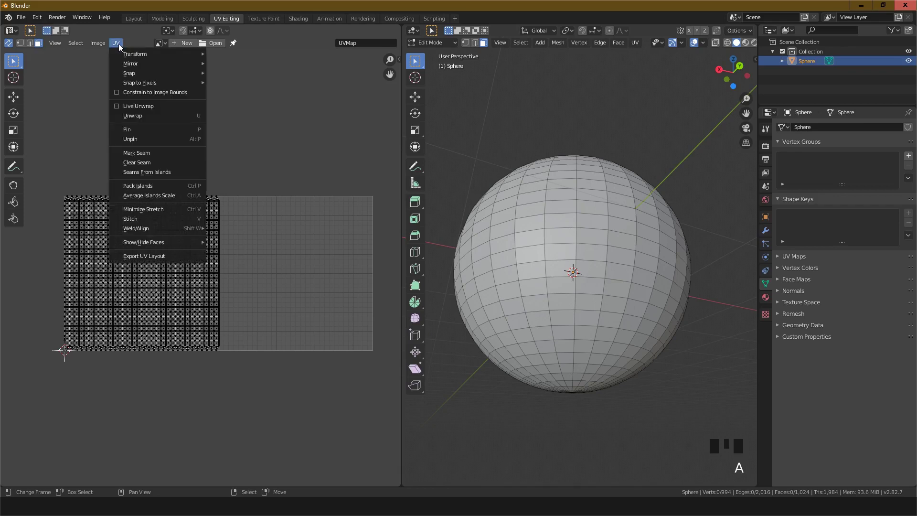
{"action": "mouse_move", "coordinate": [126, 54]}
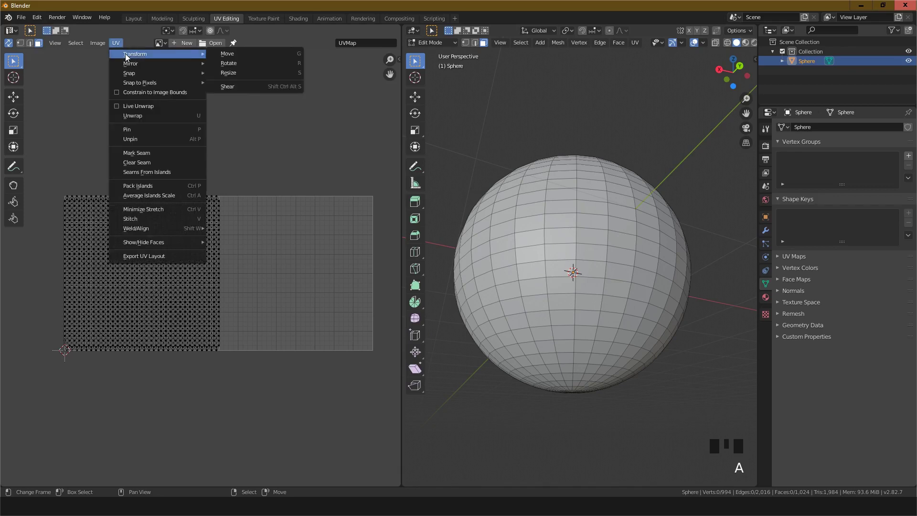
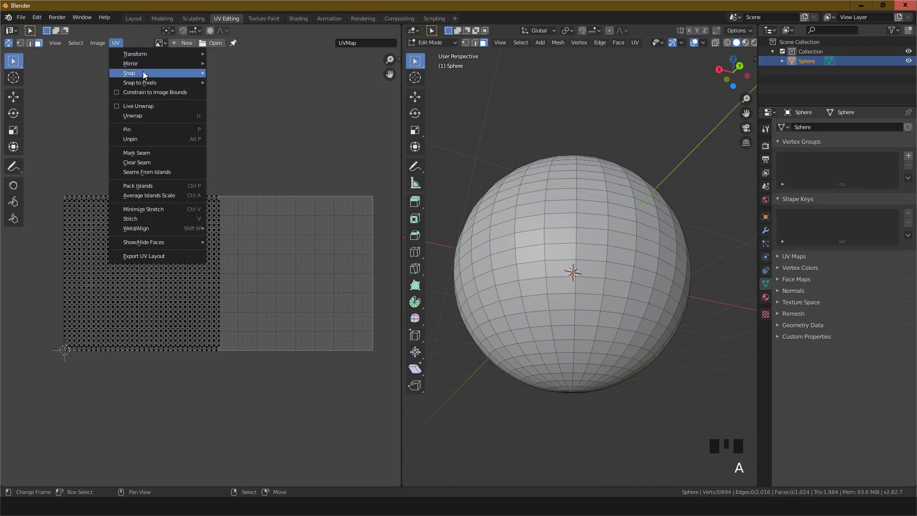
{"action": "mouse_move", "coordinate": [143, 82]}
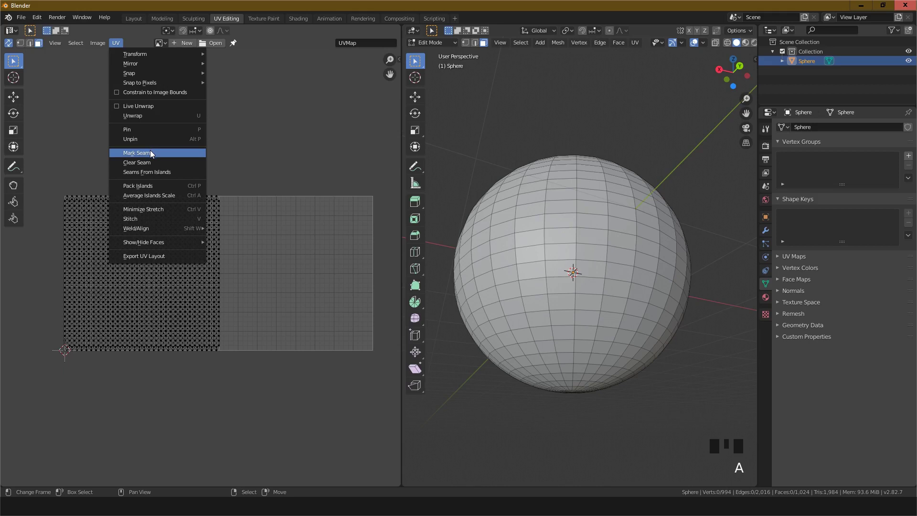
{"action": "left_click", "coordinate": [136, 153]}
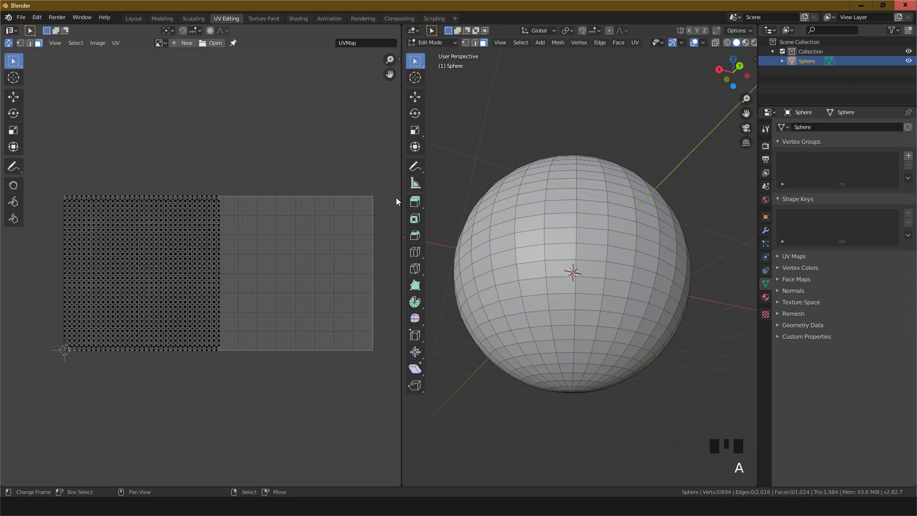
Switch the sphere's mesh selection to edge mode
{"action": "scroll", "coordinate": [576, 236], "scroll_direction": "up", "scroll_amount": 3}
{"action": "scroll", "coordinate": [577, 234], "scroll_direction": "down", "scroll_amount": 2}
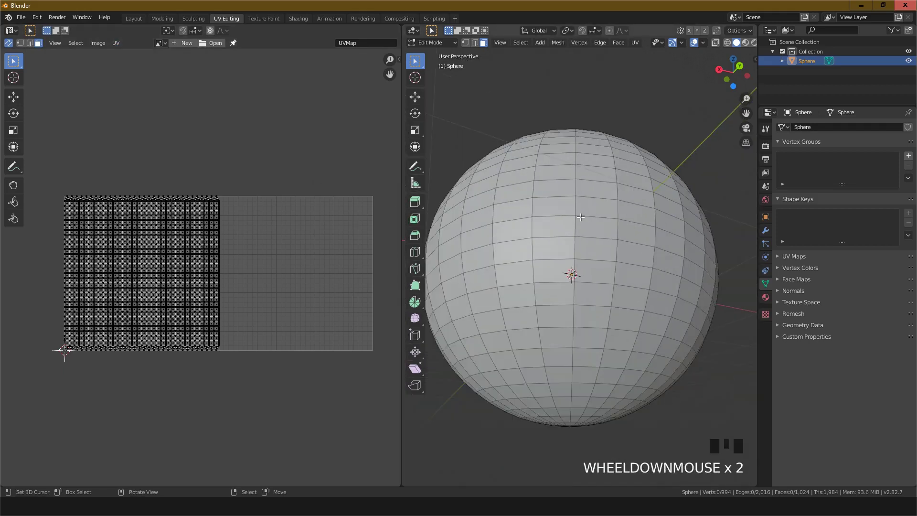
{"action": "middle_click_drag", "start_coordinate": [577, 234], "coordinate": [527, 207]}
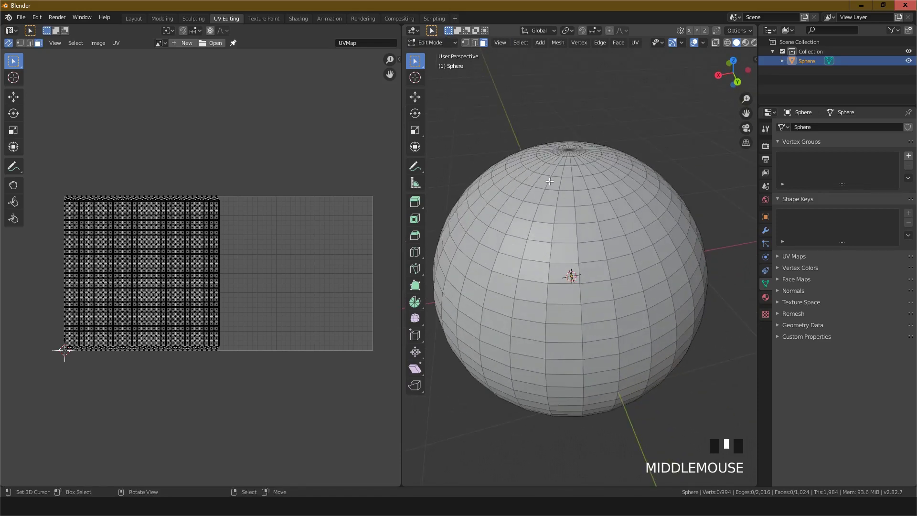
{"action": "scroll", "coordinate": [560, 185], "scroll_direction": "up", "scroll_amount": 1}
{"action": "scroll", "coordinate": [560, 185], "scroll_direction": "down", "scroll_amount": 1}
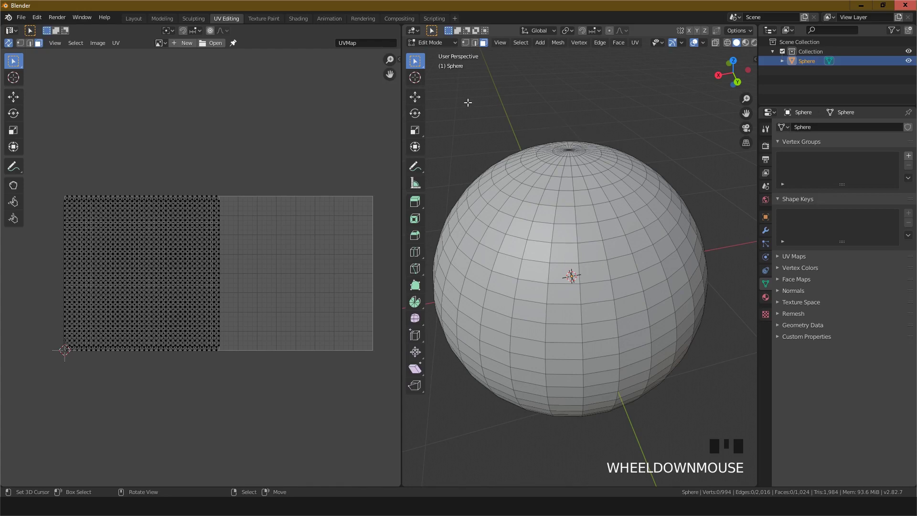
{"action": "left_click", "coordinate": [474, 42]}
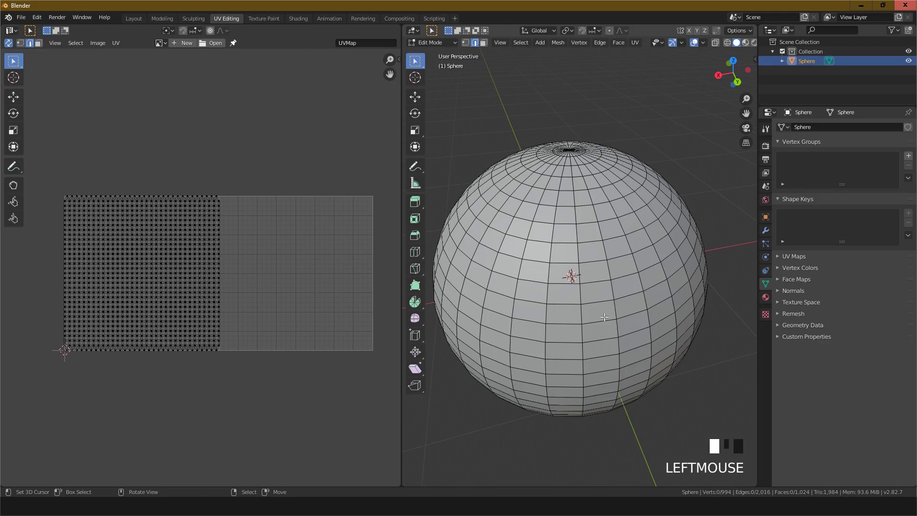
Select a vertical edge loop running from pole to pole on the sphere and mark it as a seam
{"action": "scroll", "coordinate": [576, 282], "scroll_direction": "up", "scroll_amount": 2}
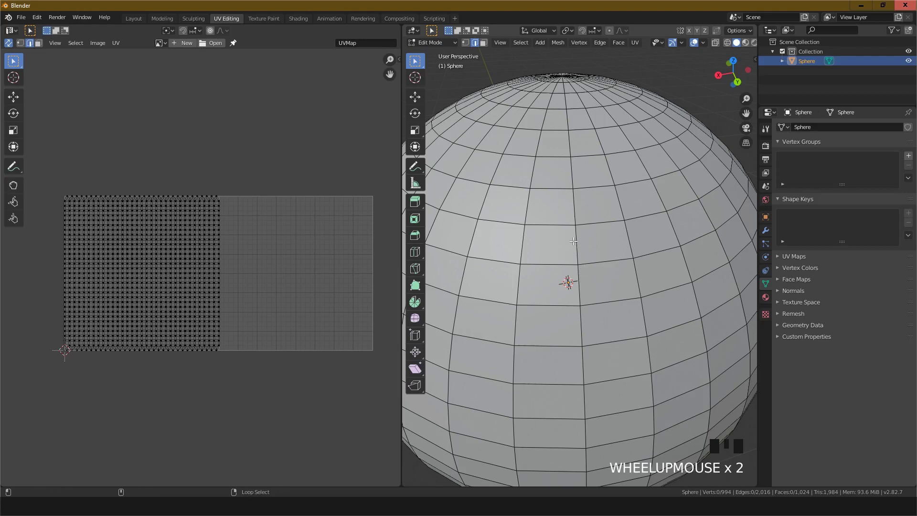
{"action": "right_click", "coordinate": [583, 258], "text": "alt+shift"}
{"action": "scroll", "coordinate": [583, 259], "scroll_direction": "down", "scroll_amount": 2}
{"action": "scroll", "coordinate": [582, 259], "scroll_direction": "up", "scroll_amount": 2}
{"action": "middle_click_drag", "start_coordinate": [583, 259], "coordinate": [589, 246]}
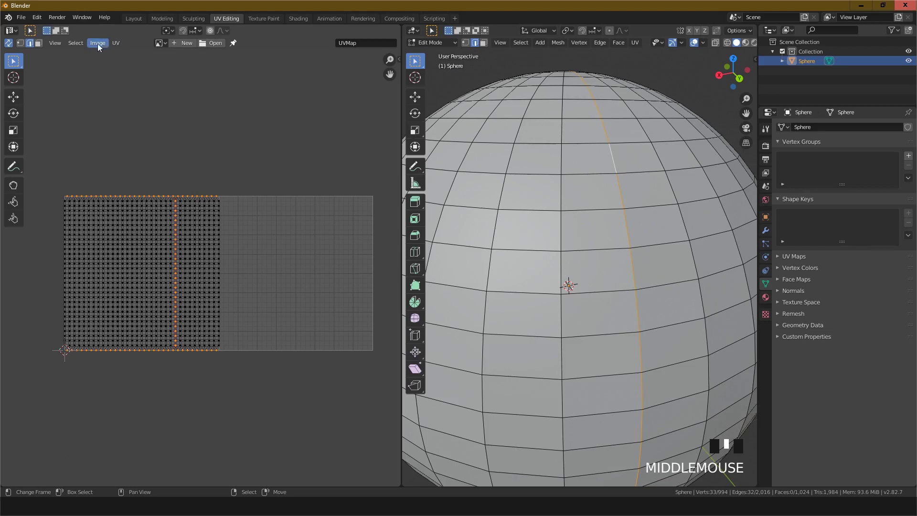
{"action": "left_click", "coordinate": [77, 44]}
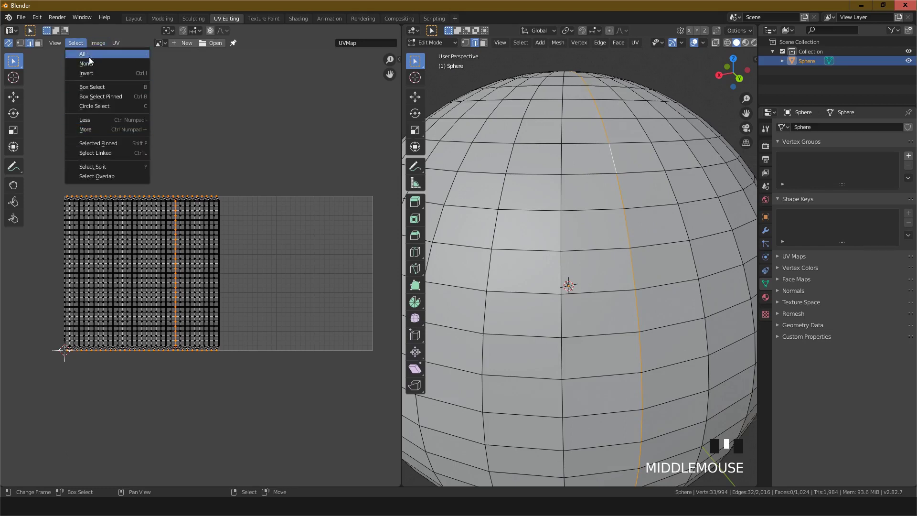
{"action": "left_click", "coordinate": [99, 44]}
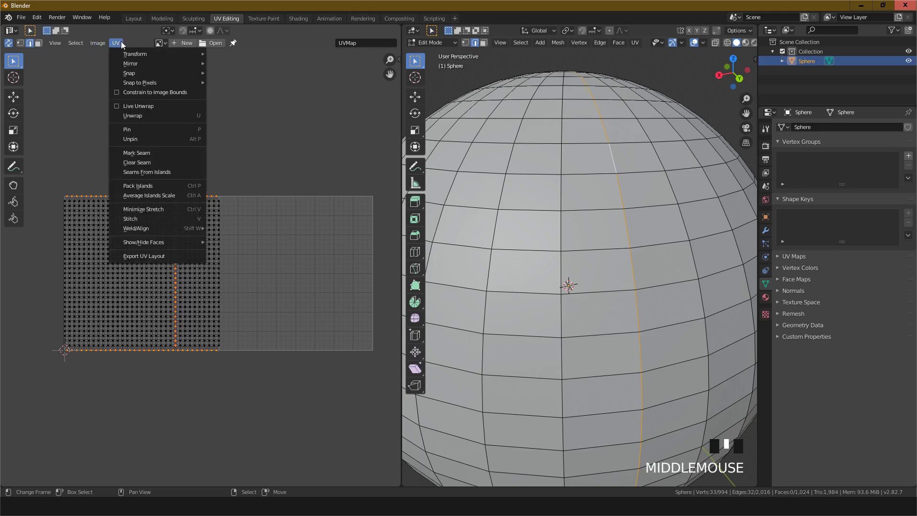
{"action": "left_click", "coordinate": [138, 153]}
{"action": "scroll", "coordinate": [507, 267], "scroll_direction": "down", "scroll_amount": 2}
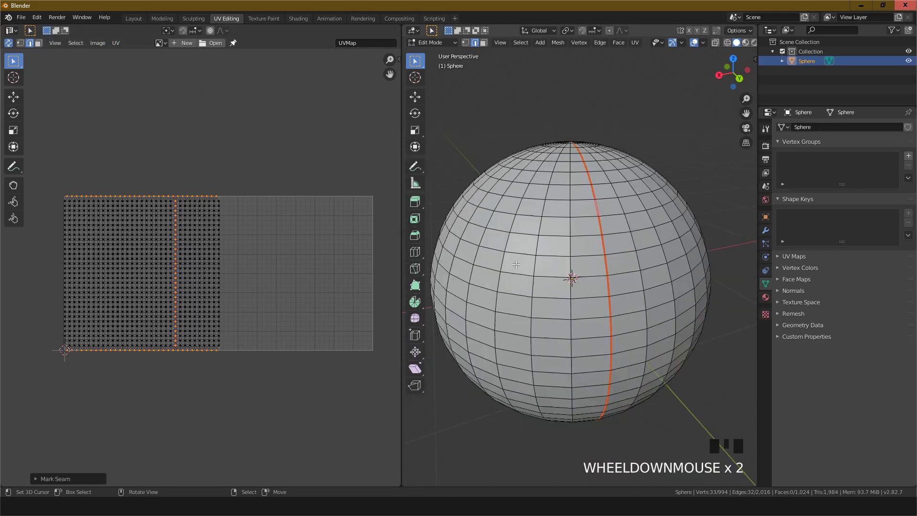
{"action": "scroll", "coordinate": [515, 265], "scroll_direction": "up", "scroll_amount": 2}
{"action": "scroll", "coordinate": [527, 258], "scroll_direction": "down", "scroll_amount": 2}
Select the whole sphere and unwrap it along the marked seam
{"action": "key", "text": "a"}
{"action": "key", "text": "a"}
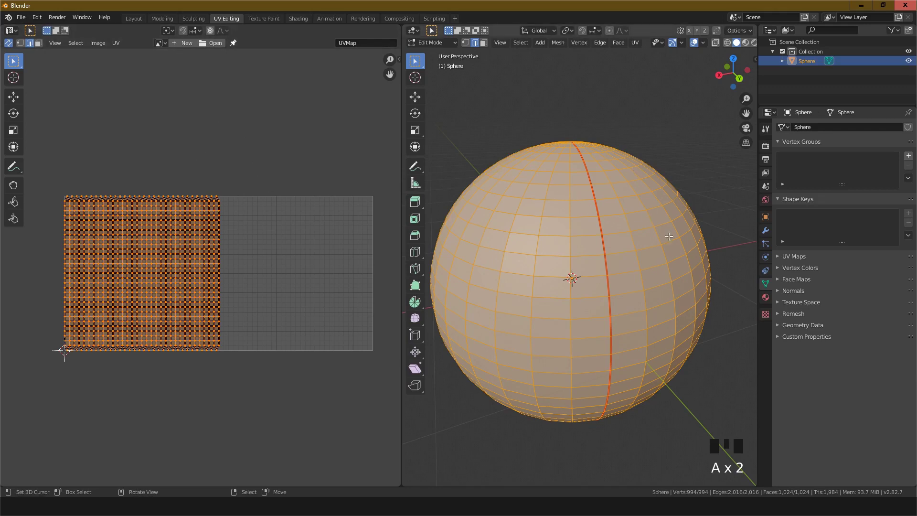
{"action": "key", "text": "u"}
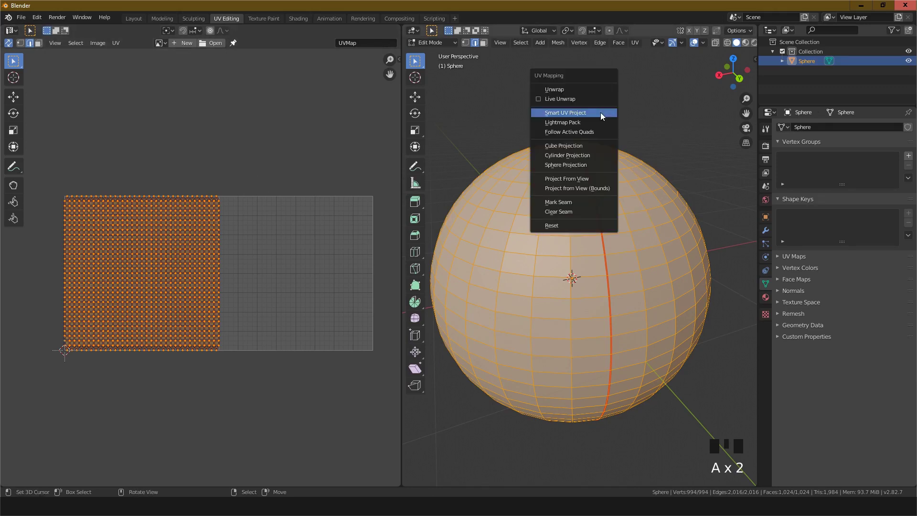
{"action": "left_click", "coordinate": [566, 90]}
{"action": "scroll", "coordinate": [109, 304], "scroll_direction": "up", "scroll_amount": 3}
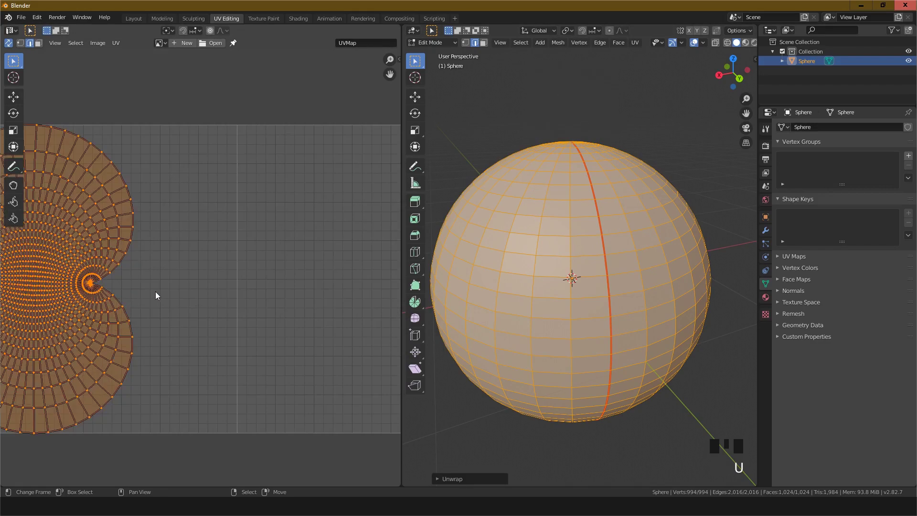
{"action": "middle_click_drag", "start_coordinate": [155, 292], "coordinate": [268, 292]}
{"action": "scroll", "coordinate": [197, 293], "scroll_direction": "up", "scroll_amount": 2}
{"action": "scroll", "coordinate": [195, 292], "scroll_direction": "down", "scroll_amount": 1}
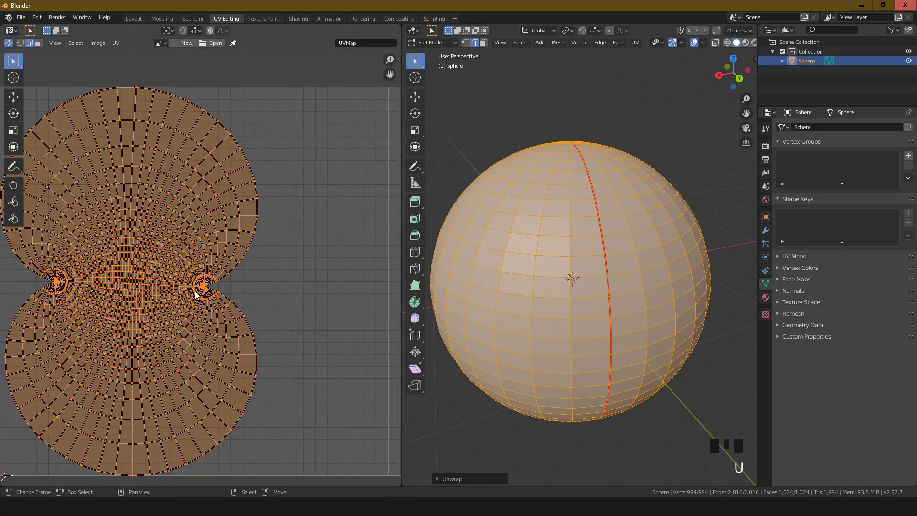
{"action": "scroll", "coordinate": [196, 293], "scroll_direction": "up", "scroll_amount": 3}
{"action": "scroll", "coordinate": [198, 297], "scroll_direction": "down", "scroll_amount": 3}
Cancel the scaling and undo the unwrap, the seam marking and the edge loop selection
{"action": "key", "text": "s"}
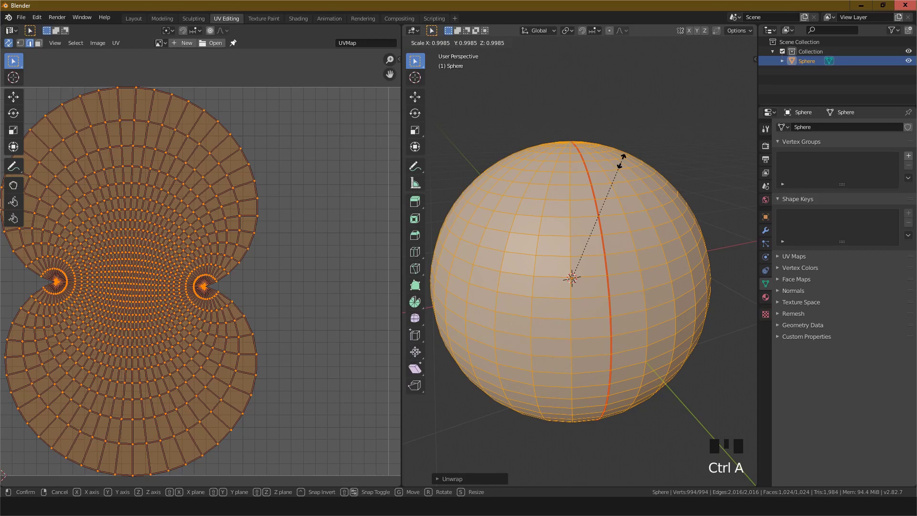
{"action": "right_click", "coordinate": [622, 157]}
{"action": "key", "text": "ctrl+z"}
{"action": "key", "text": "ctrl+z"}
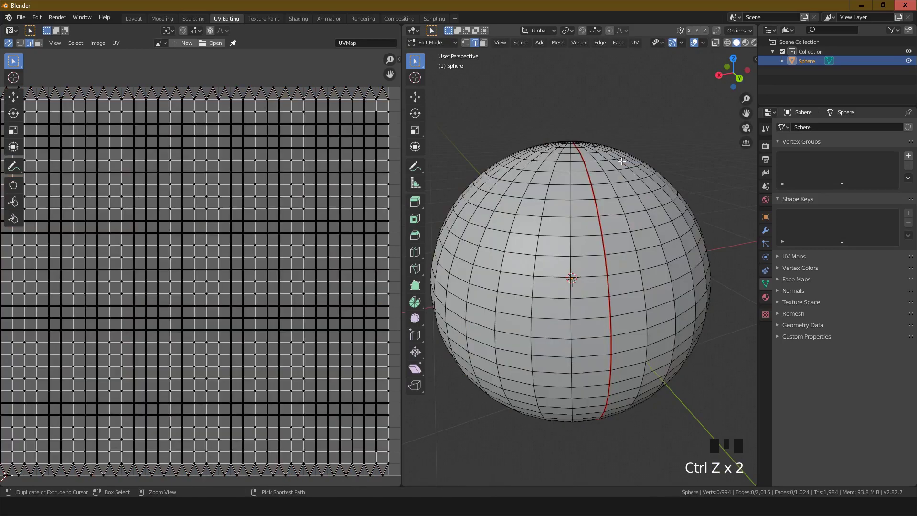
{"action": "key", "text": "ctrl+z"}
{"action": "key", "text": "ctrl+z"}
{"action": "key", "text": "ctrl+z"}
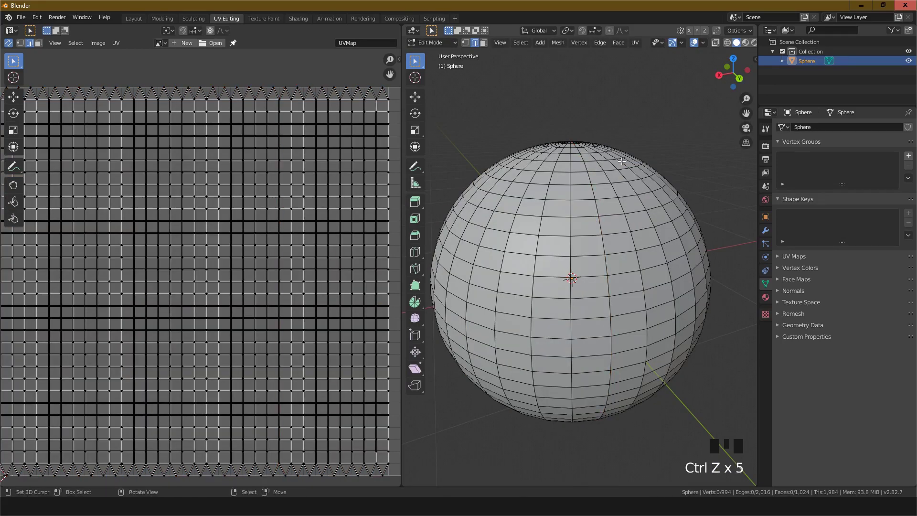
Look through the UV operations and place the 2D cursor above the UV layout at about X 0.83, Y 1.12
{"action": "scroll", "coordinate": [334, 262], "scroll_direction": "down", "scroll_amount": 2}
{"action": "scroll", "coordinate": [332, 262], "scroll_direction": "up", "scroll_amount": 2}
{"action": "scroll", "coordinate": [317, 255], "scroll_direction": "down", "scroll_amount": 2}
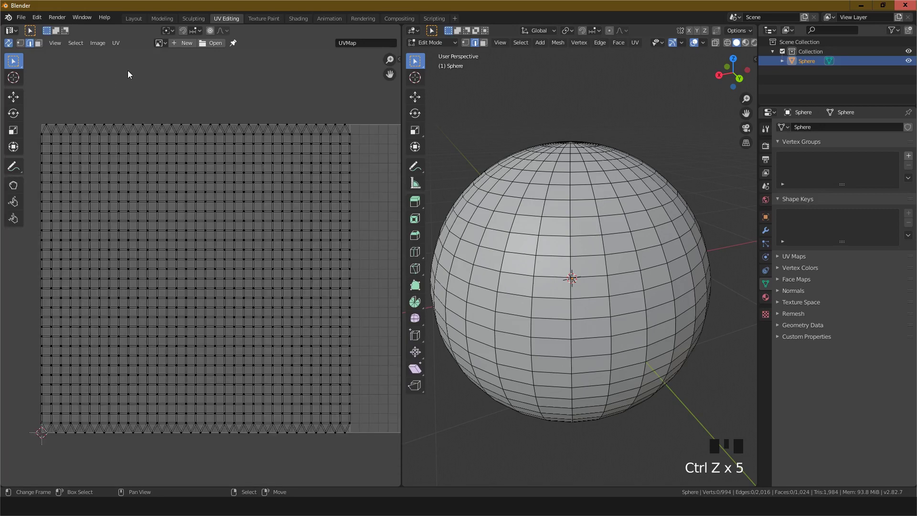
{"action": "left_click", "coordinate": [115, 43]}
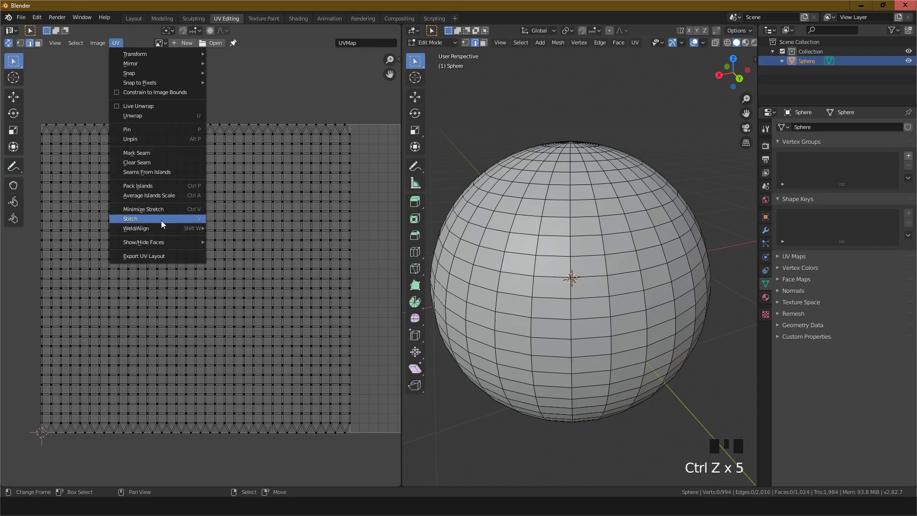
{"action": "mouse_move", "coordinate": [155, 232]}
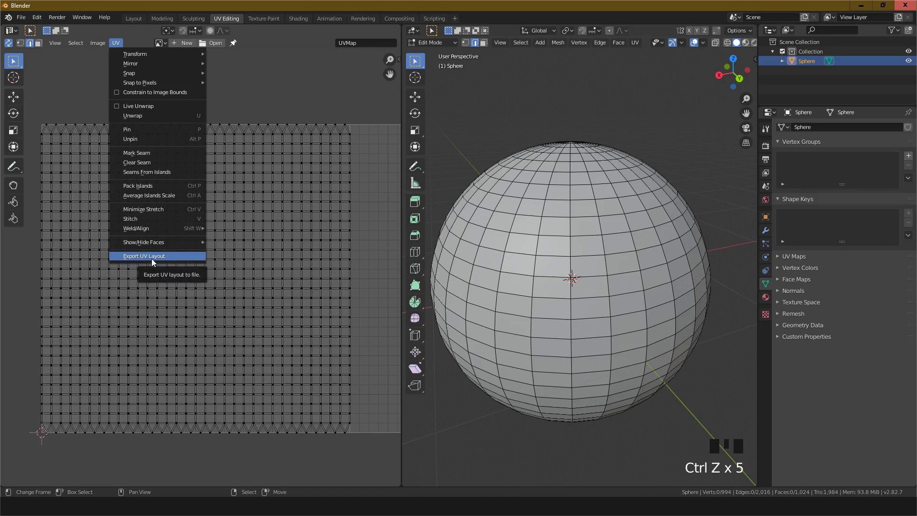
{"action": "right_click", "coordinate": [240, 75], "text": "shift"}
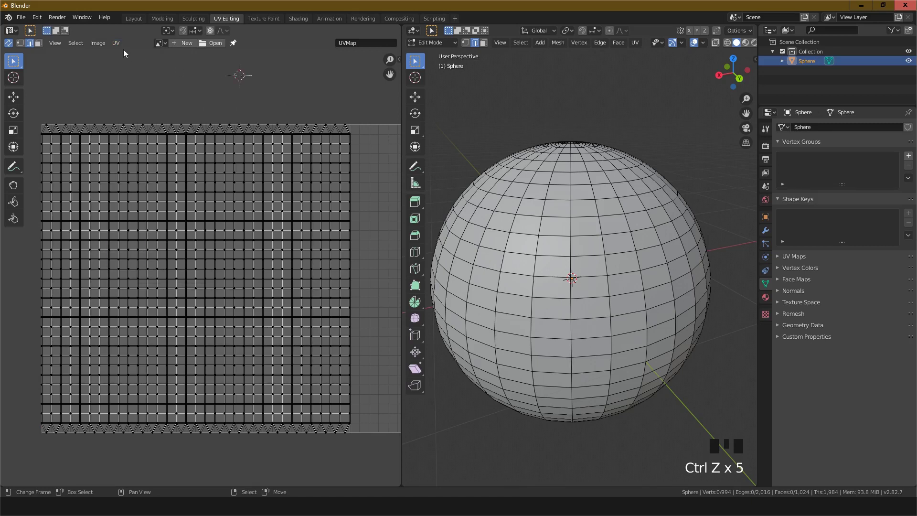
Set the UDIM grid's horizontal tile count to 1 so that only the first tile remains
{"action": "left_click", "coordinate": [116, 43]}
{"action": "scroll", "coordinate": [307, 189], "scroll_direction": "down", "scroll_amount": 6}
{"action": "scroll", "coordinate": [304, 187], "scroll_direction": "up", "scroll_amount": 2}
{"action": "scroll", "coordinate": [306, 188], "scroll_direction": "up", "scroll_amount": 1}
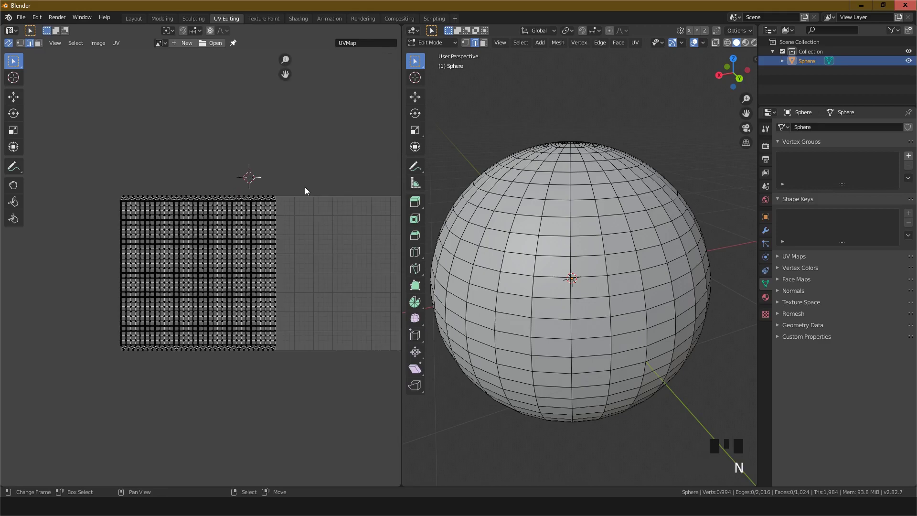
{"action": "key", "text": "n"}
{"action": "mouse_move", "coordinate": [341, 180]}
{"action": "left_mouse_down"}
{"action": "mouse_move", "coordinate": [330, 180]}
{"action": "mouse_move", "coordinate": [341, 180]}
{"action": "left_mouse_up"}
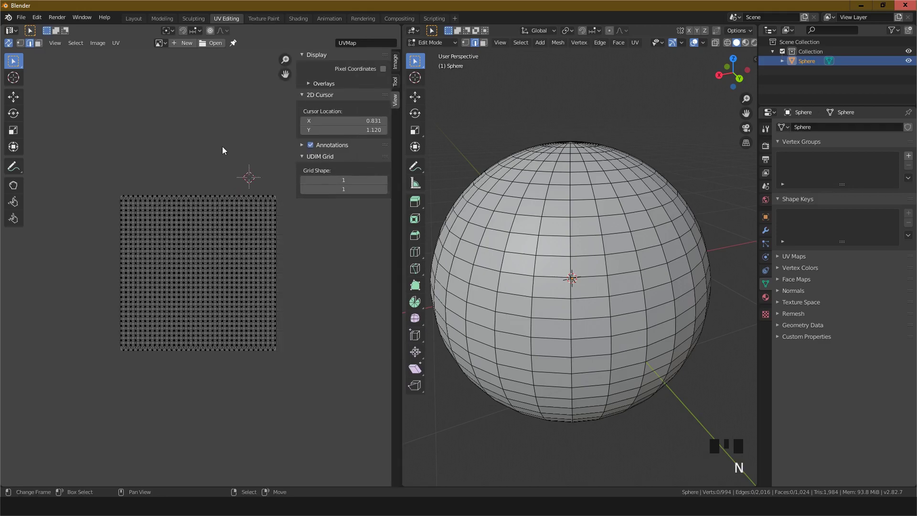
{"action": "key", "text": "n"}
{"action": "scroll", "coordinate": [251, 188], "scroll_direction": "up", "scroll_amount": 3}
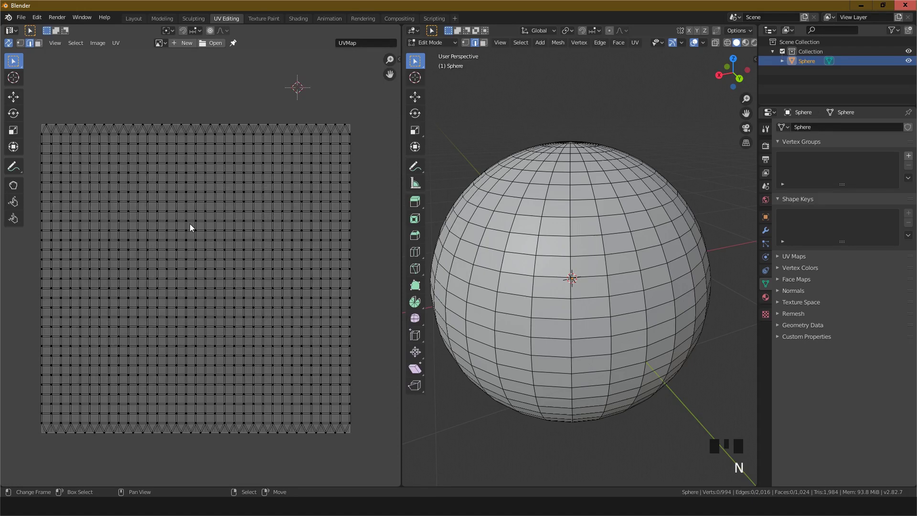
Start a UV layout export into the Downloads folder with PNG Image (.png) as the format
{"action": "left_click", "coordinate": [117, 43]}
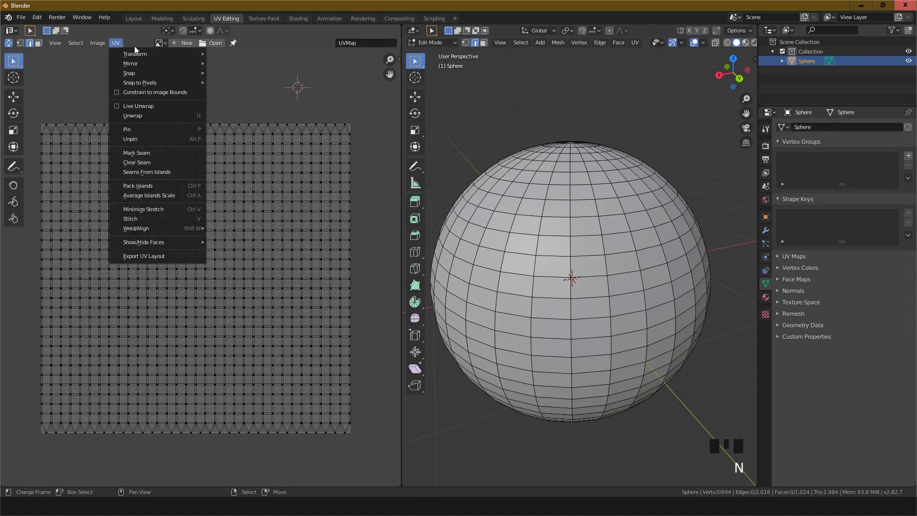
{"action": "left_click", "coordinate": [116, 43]}
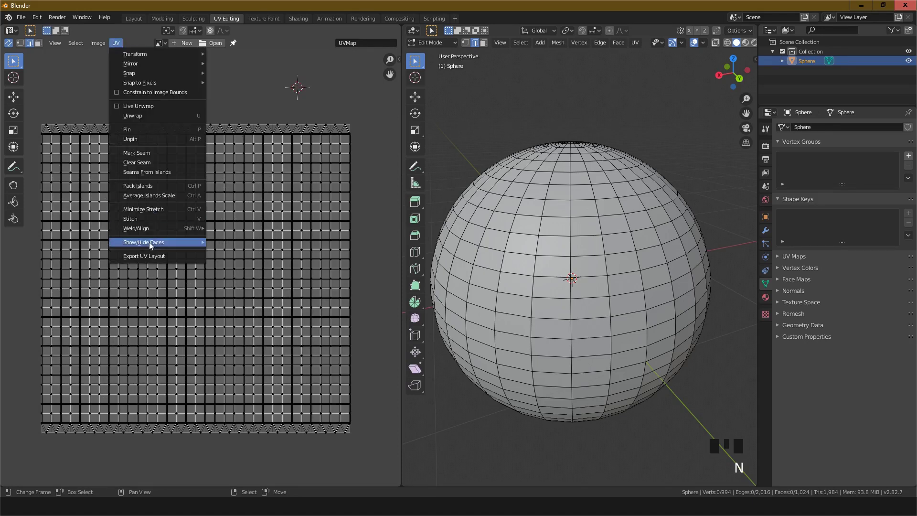
{"action": "left_click", "coordinate": [146, 255]}
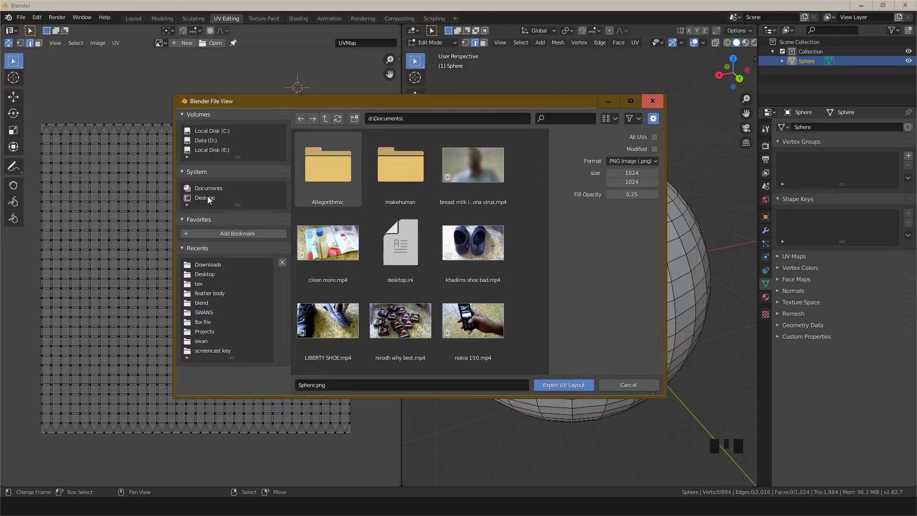
{"action": "left_click", "coordinate": [208, 264]}
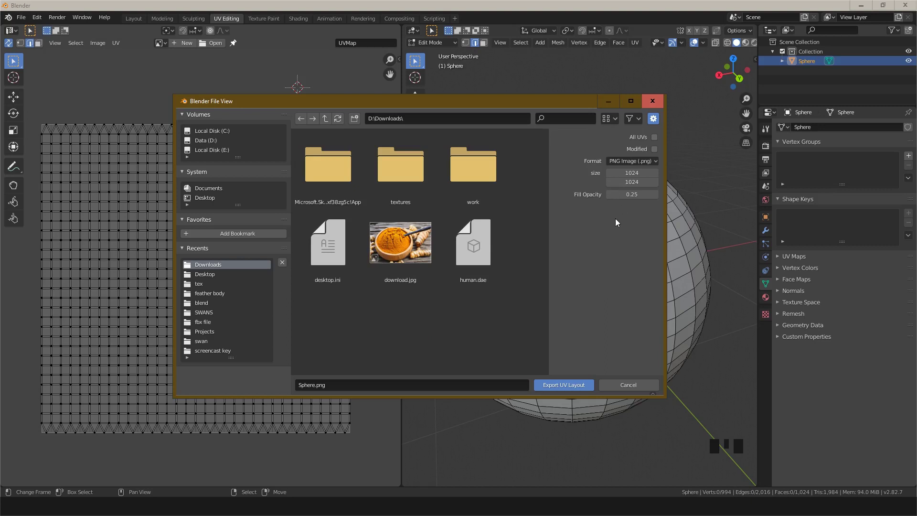
{"action": "left_click", "coordinate": [626, 163]}
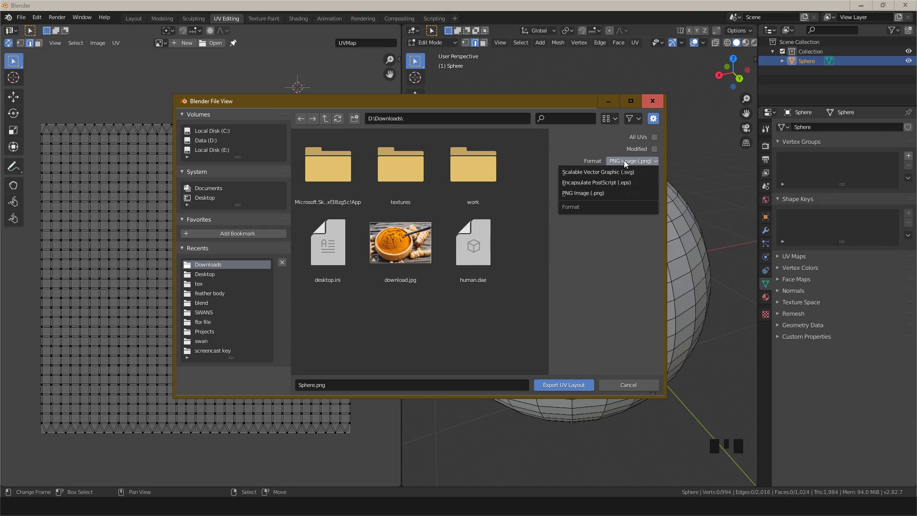
{"action": "left_click", "coordinate": [592, 193]}
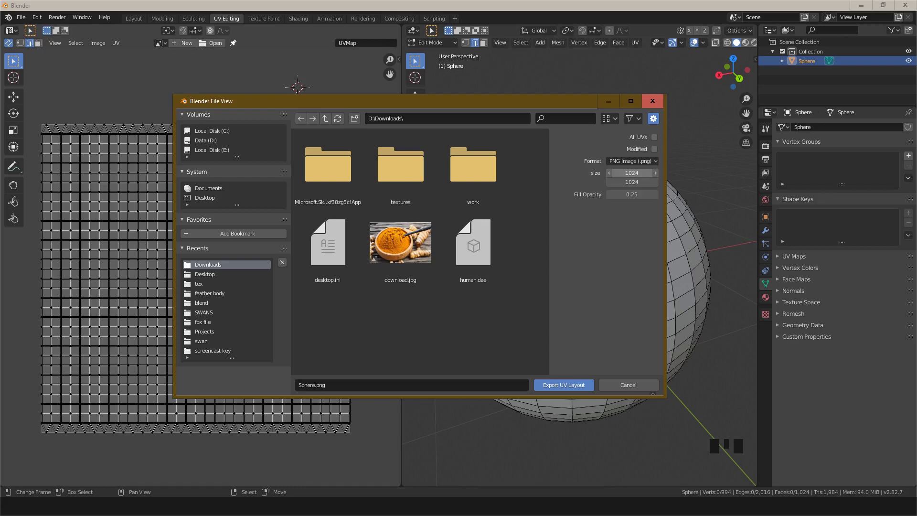
Set the export size to 2048 by 2048 and export the UV layout as Sphere.png
{"action": "left_click", "coordinate": [648, 171]}
{"action": "left_click", "coordinate": [648, 170]}
{"action": "type", "text": "*2"}
{"action": "key", "text": "Tab"}
{"action": "key", "text": "Right"}
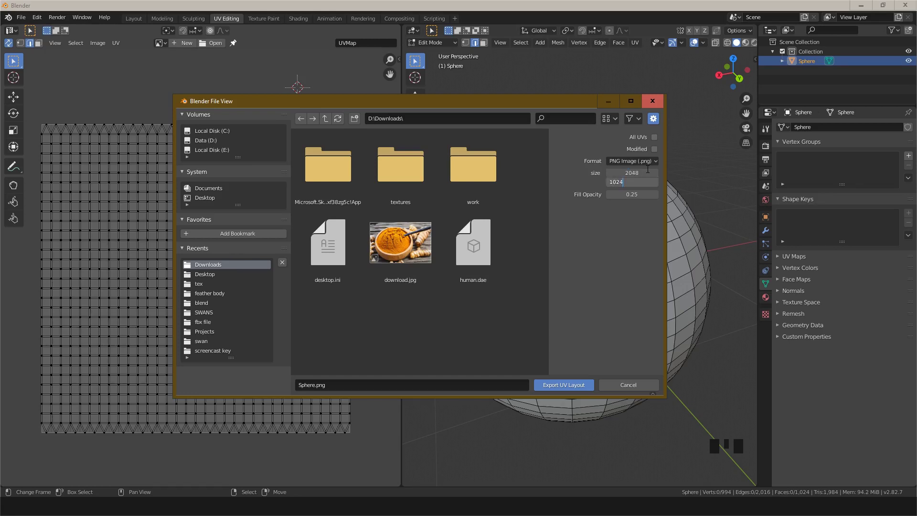
{"action": "type", "text": "*2"}
{"action": "key", "text": "Return"}
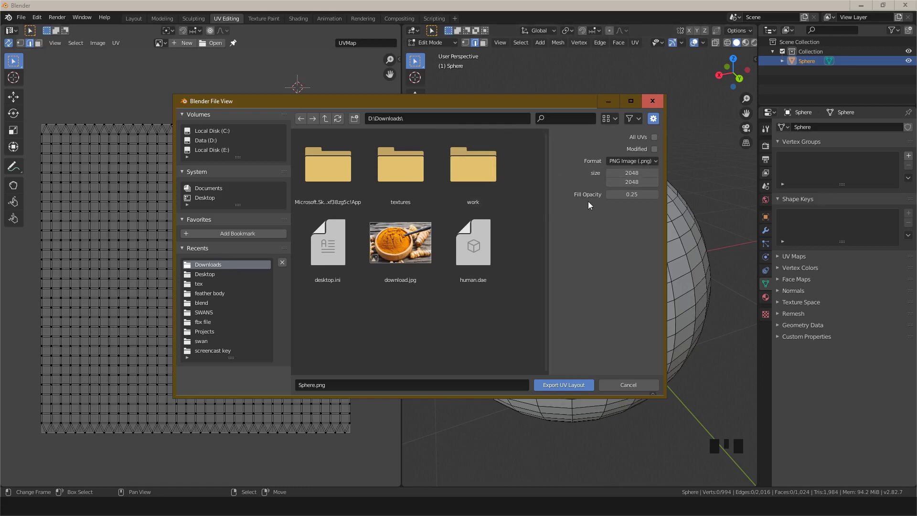
{"action": "left_click", "coordinate": [563, 385]}
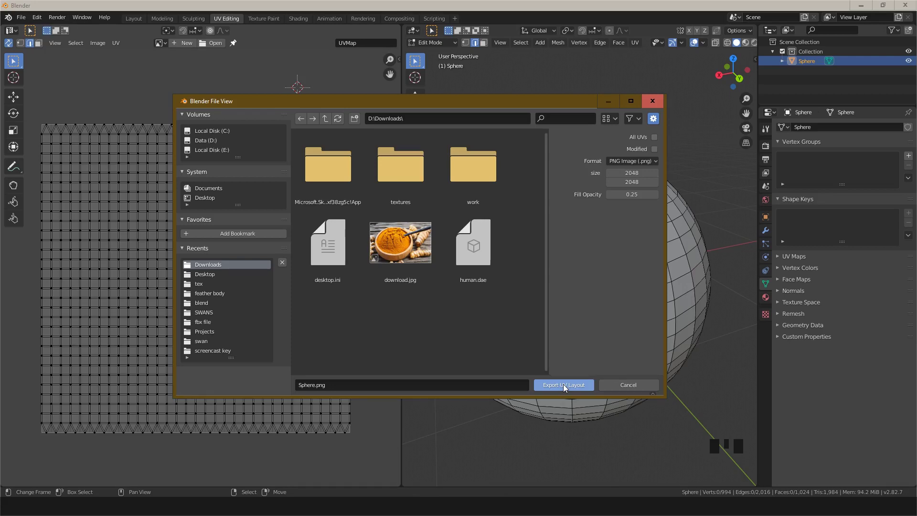
Switch to File Explorer, open Sphere.png from Downloads to examine the exported layout, and return to Blender
{"action": "key", "text": "alt+Tab"}
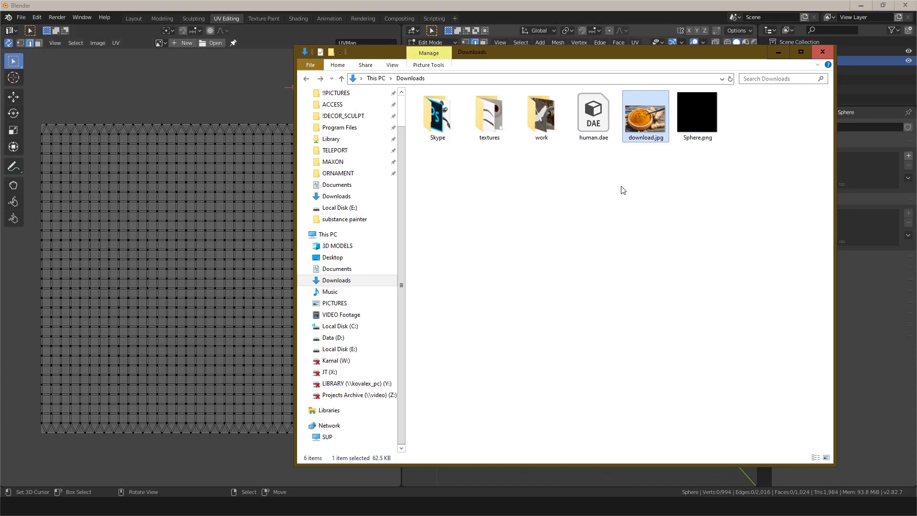
{"action": "key", "text": "Right"}
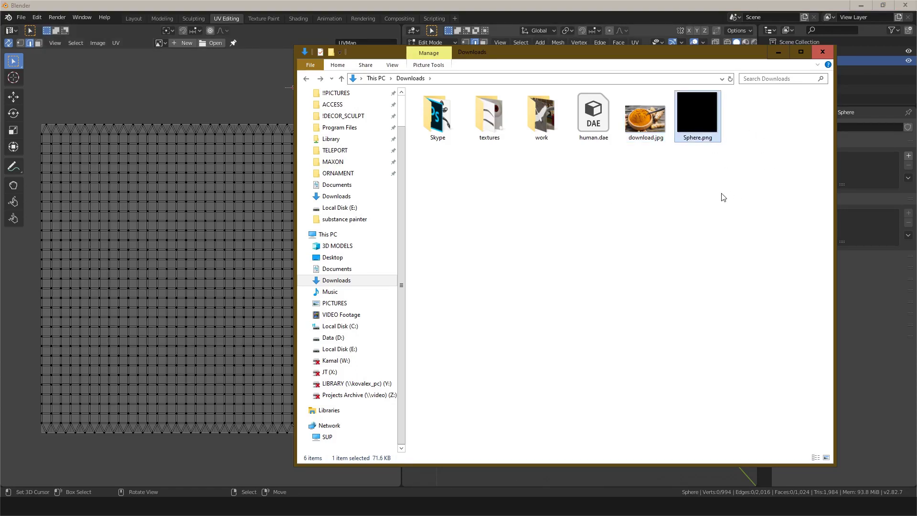
{"action": "key", "text": "Return"}
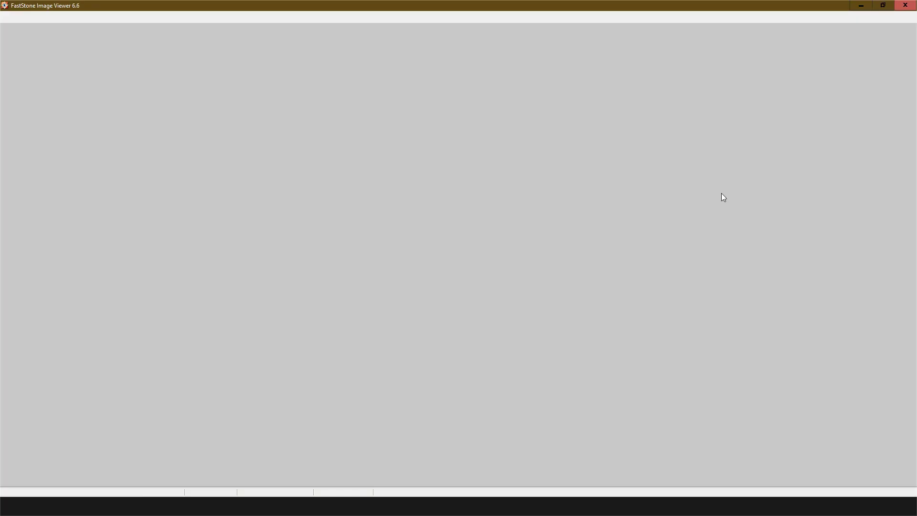
{"action": "scroll", "coordinate": [508, 256], "scroll_direction": "down", "scroll_amount": 5}
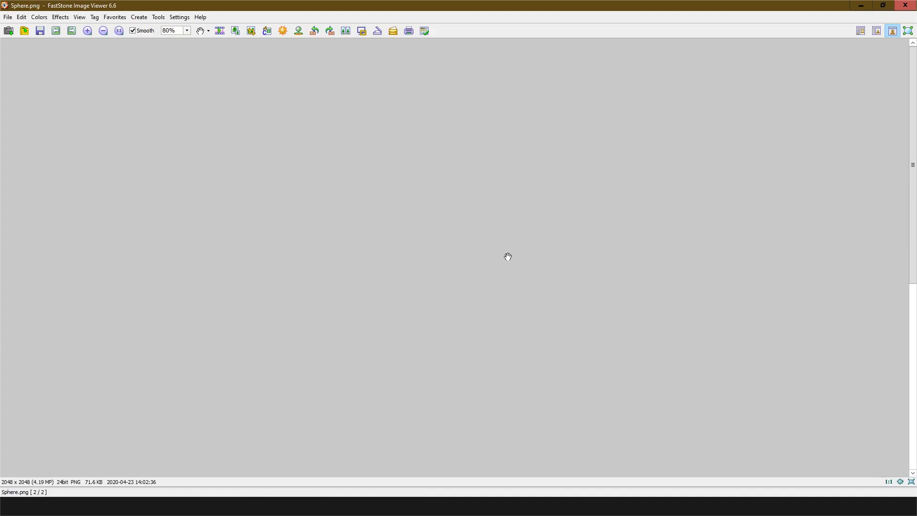
{"action": "scroll", "coordinate": [499, 263], "scroll_direction": "down", "scroll_amount": 3}
{"action": "scroll", "coordinate": [498, 262], "scroll_direction": "up", "scroll_amount": 3}
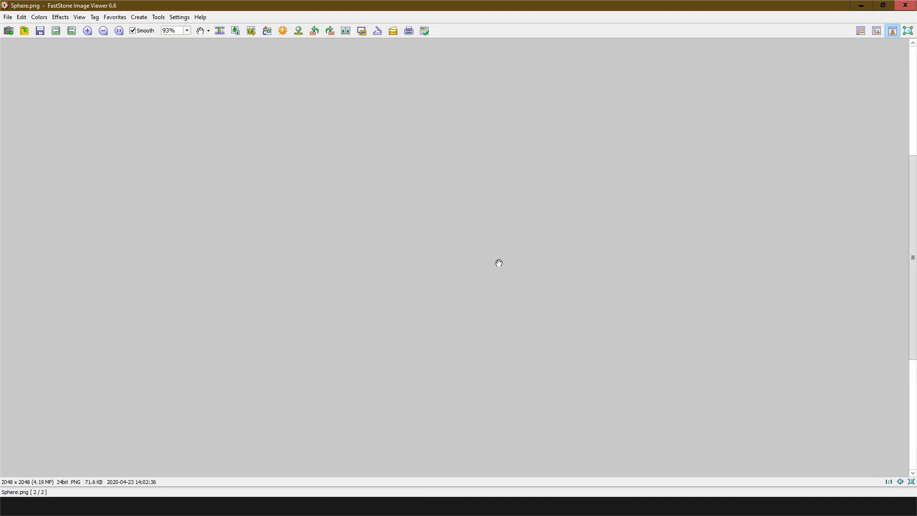
{"action": "left_click_drag", "start_coordinate": [498, 263], "coordinate": [523, 252]}
{"action": "scroll", "coordinate": [487, 263], "scroll_direction": "down", "scroll_amount": 3}
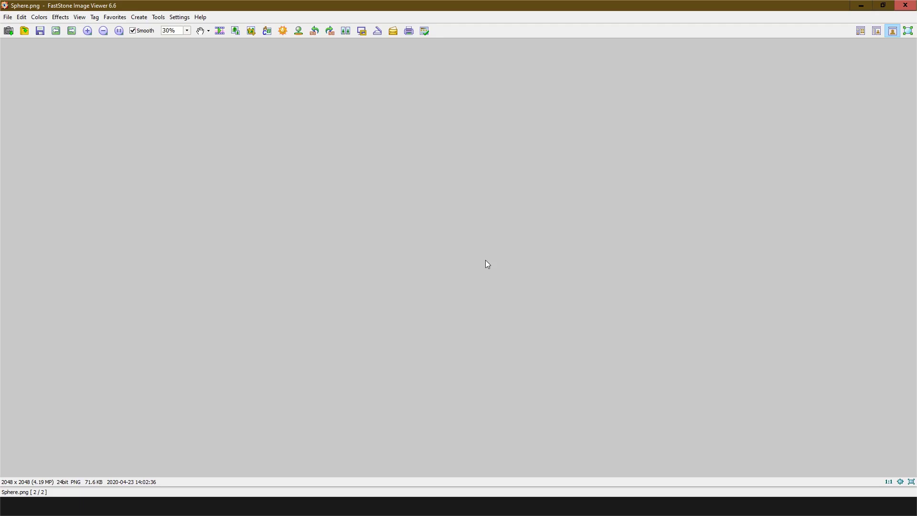
{"action": "scroll", "coordinate": [486, 261], "scroll_direction": "up", "scroll_amount": 1}
{"action": "scroll", "coordinate": [486, 261], "scroll_direction": "down", "scroll_amount": 1}
{"action": "left_click", "coordinate": [907, 5]}
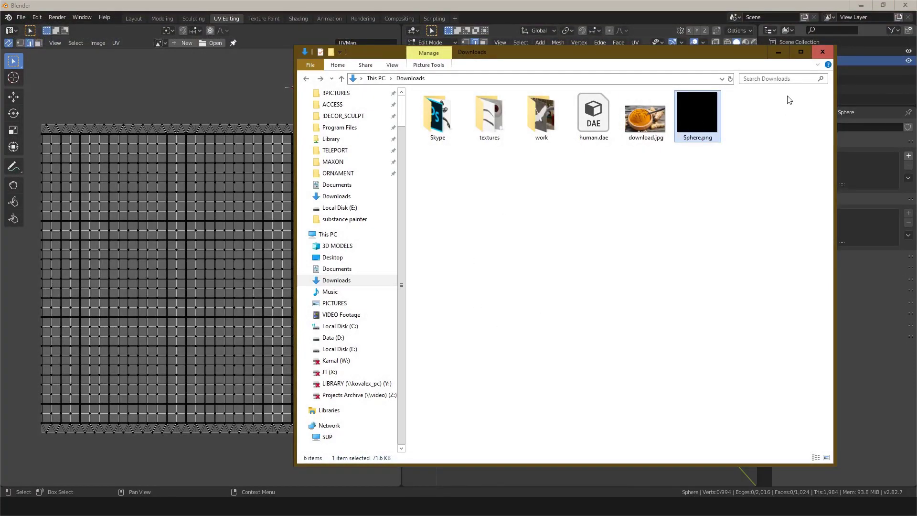
{"action": "left_click", "coordinate": [778, 53]}
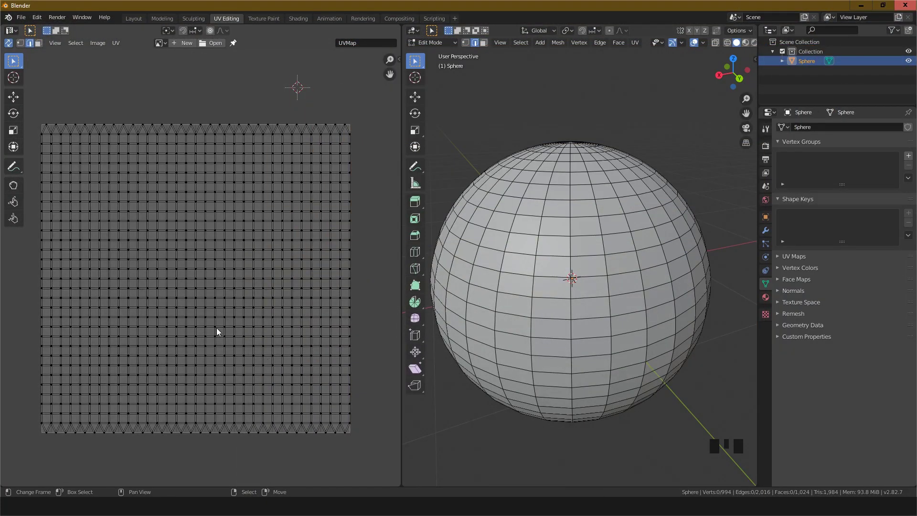
Select the whole sphere mesh and start a UV layout export over Sphere.png in the Downloads folder
{"action": "key", "text": "a"}
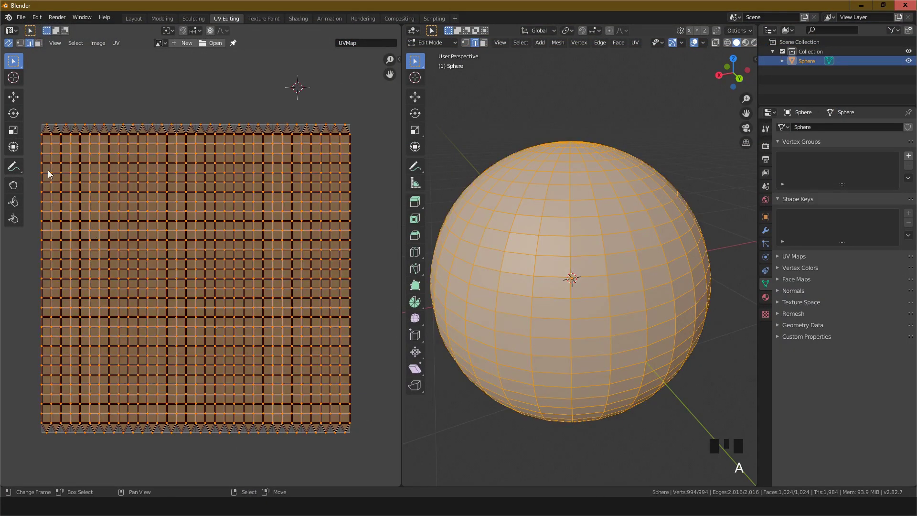
{"action": "left_click", "coordinate": [116, 43]}
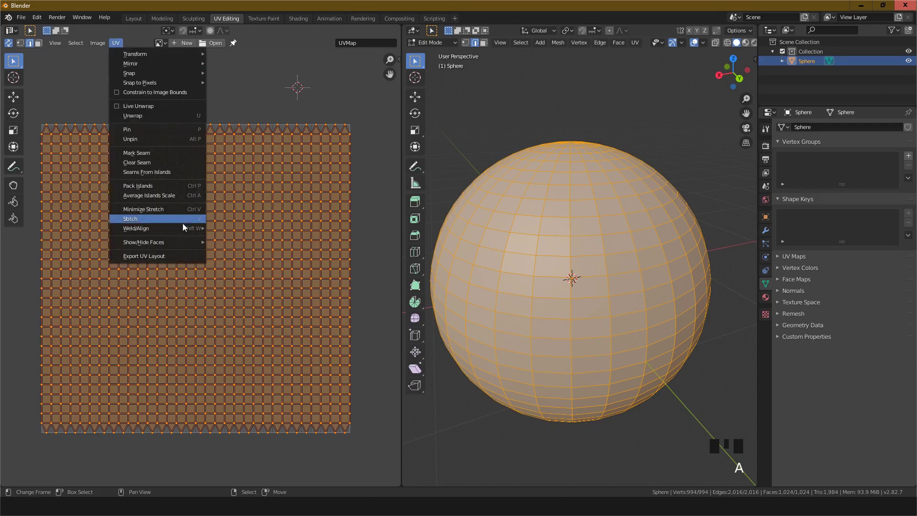
{"action": "left_click", "coordinate": [153, 256]}
{"action": "left_click", "coordinate": [153, 256]}
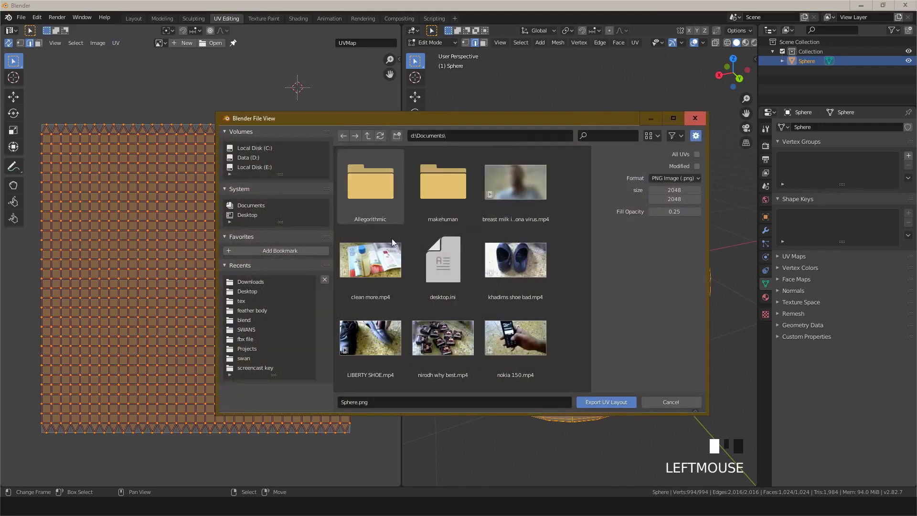
{"action": "left_click", "coordinate": [248, 282]}
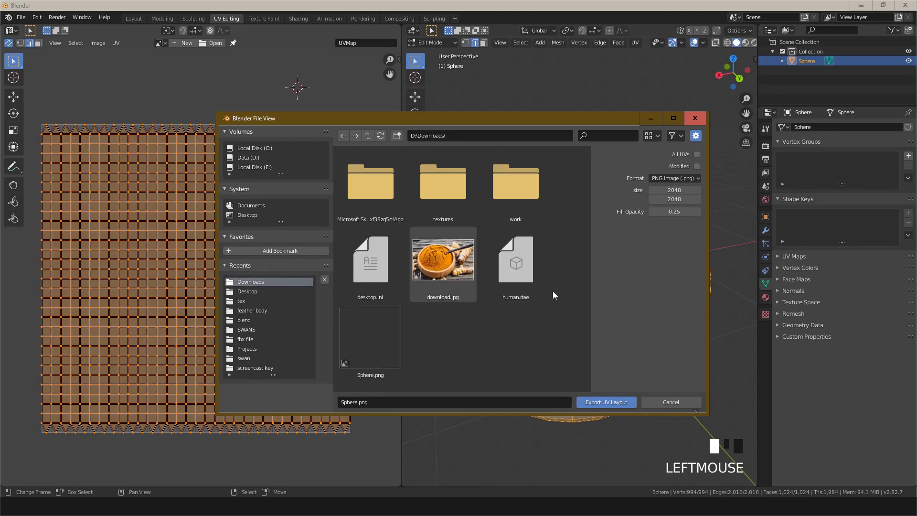
{"action": "left_click", "coordinate": [367, 338]}
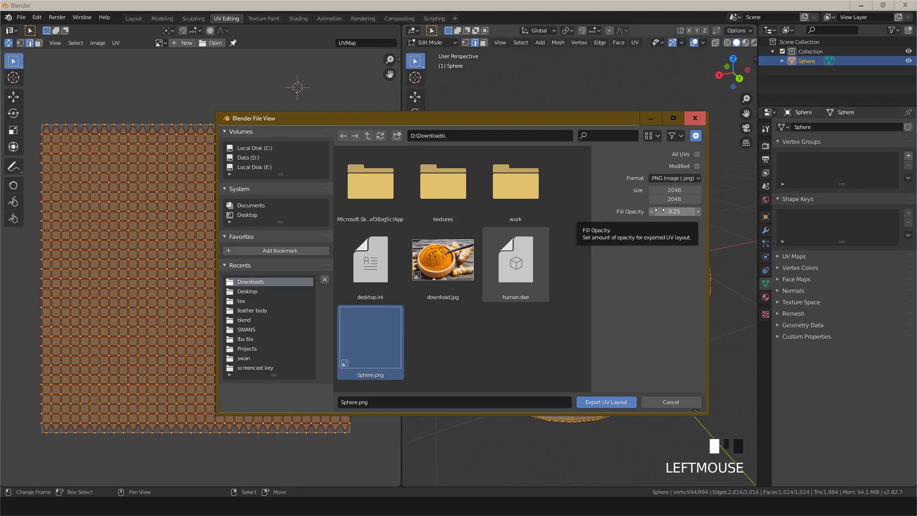
Set the fill opacity to 0.50 and export the UV layout
{"action": "left_click_drag", "start_coordinate": [659, 210], "coordinate": [698, 210]}
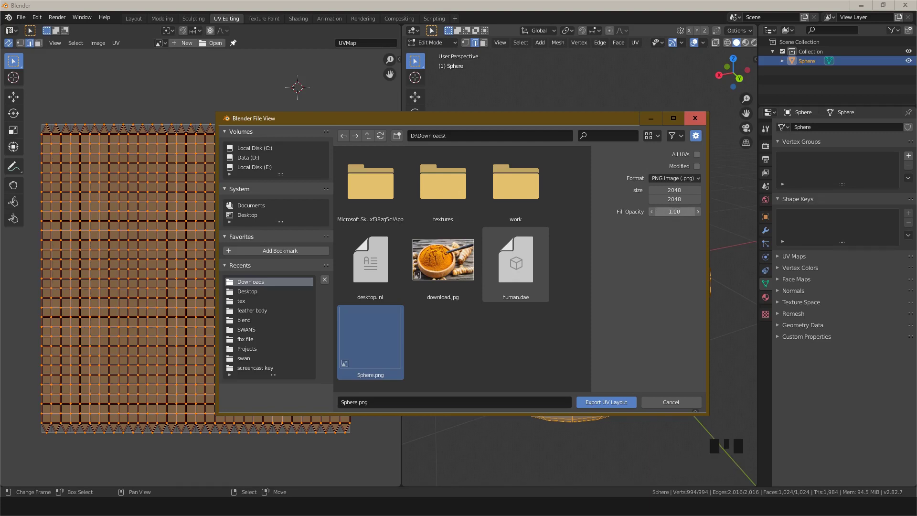
{"action": "left_click", "coordinate": [674, 211]}
{"action": "key", "text": "Return"}
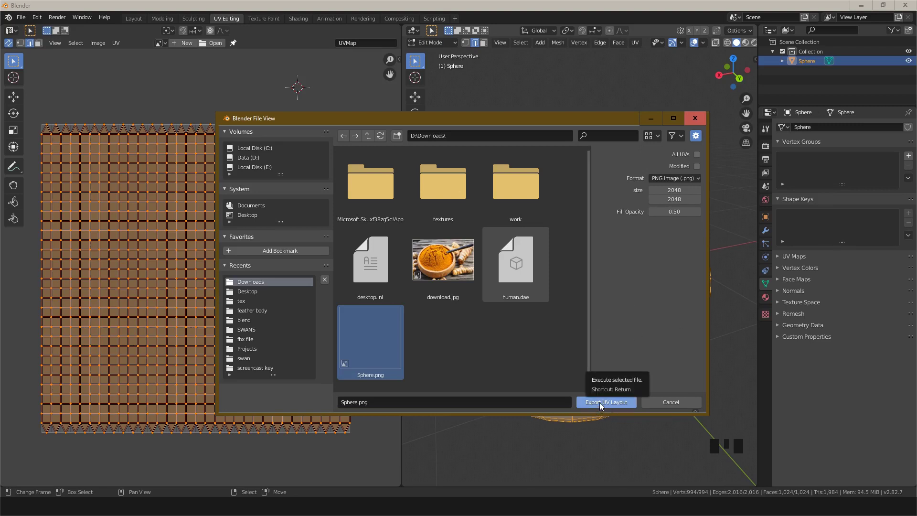
{"action": "left_click", "coordinate": [601, 402]}
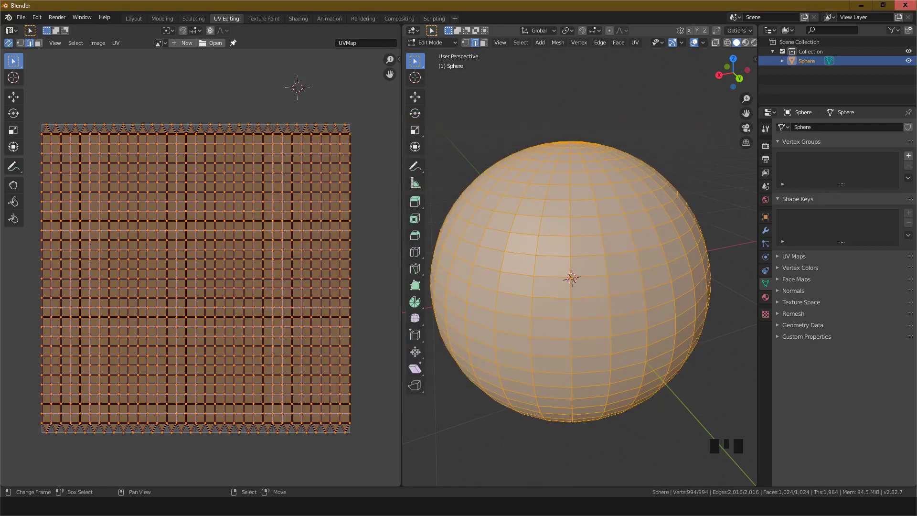
Switch to File Explorer, open the re-exported Sphere.png to inspect its UV lines and fill, and return to Blender
{"action": "left_click", "coordinate": [168, 507]}
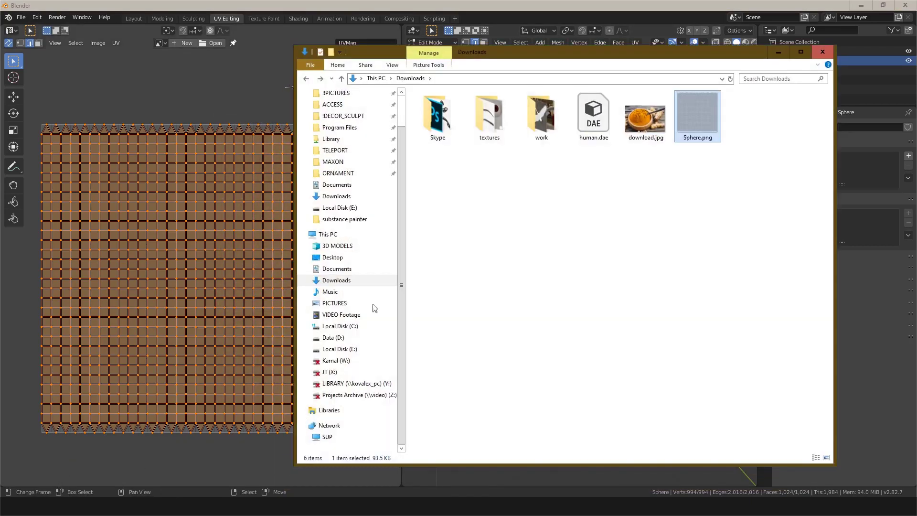
{"action": "double_click", "coordinate": [693, 130]}
{"action": "scroll", "coordinate": [521, 239], "scroll_direction": "down", "scroll_amount": 3}
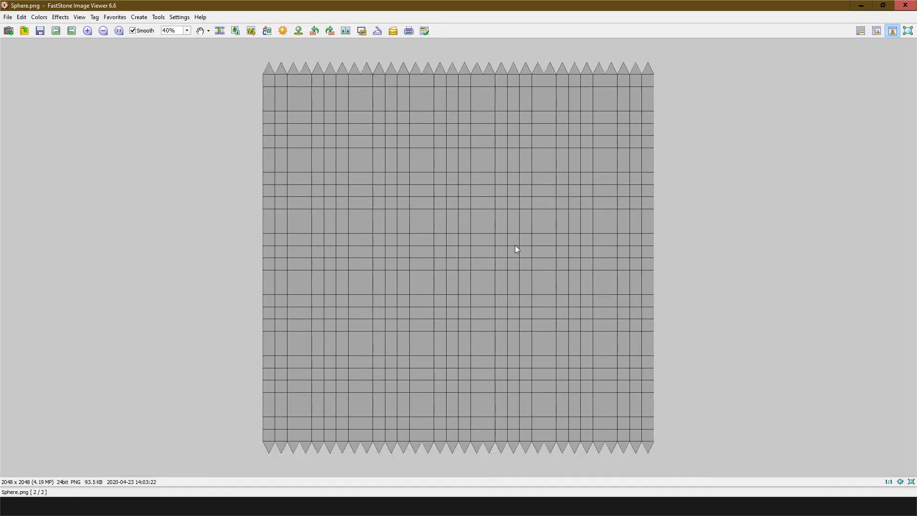
{"action": "scroll", "coordinate": [466, 257], "scroll_direction": "up", "scroll_amount": 5}
{"action": "scroll", "coordinate": [467, 257], "scroll_direction": "down", "scroll_amount": 3}
{"action": "scroll", "coordinate": [466, 257], "scroll_direction": "up", "scroll_amount": 2}
{"action": "scroll", "coordinate": [466, 257], "scroll_direction": "down", "scroll_amount": 2}
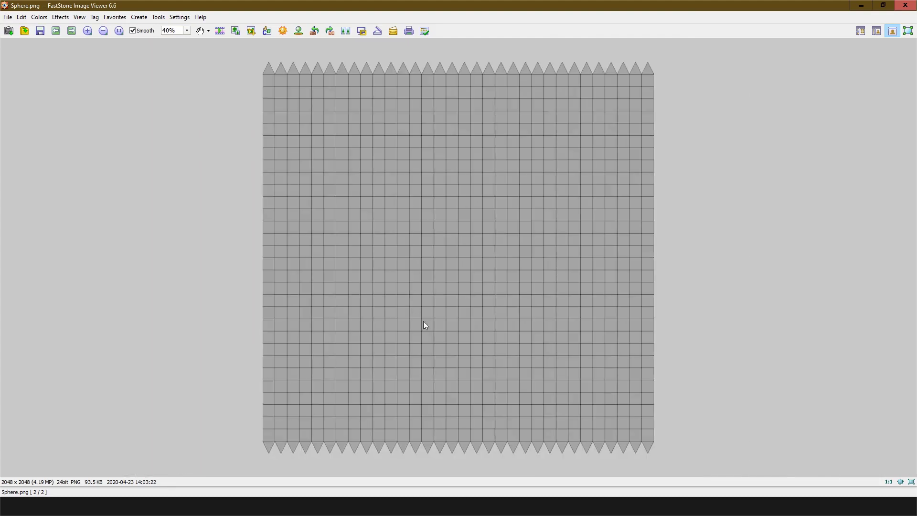
{"action": "scroll", "coordinate": [495, 282], "scroll_direction": "up", "scroll_amount": 1}
{"action": "scroll", "coordinate": [495, 282], "scroll_direction": "down", "scroll_amount": 1}
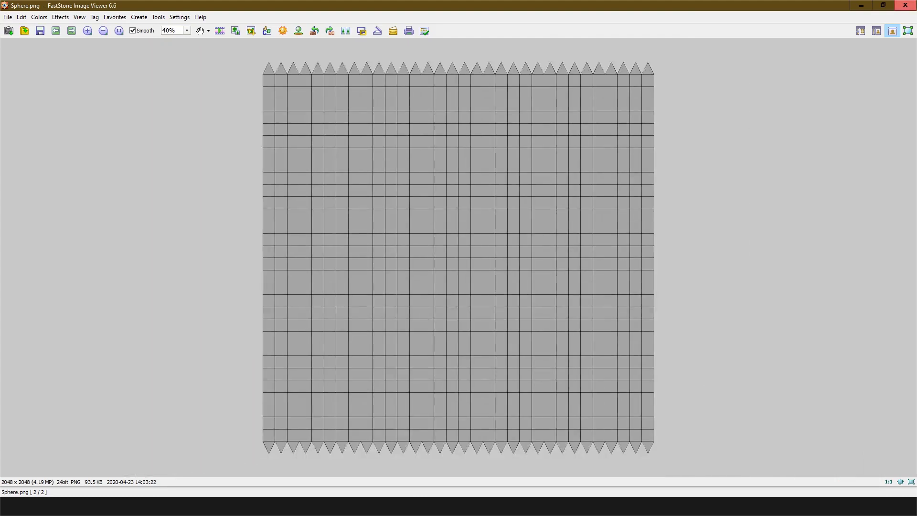
{"action": "left_click", "coordinate": [907, 5]}
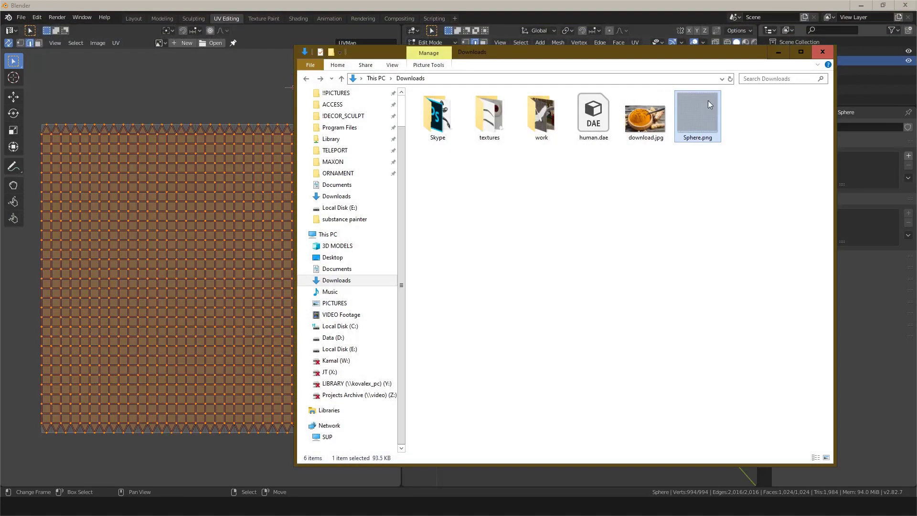
{"action": "left_click", "coordinate": [779, 53]}
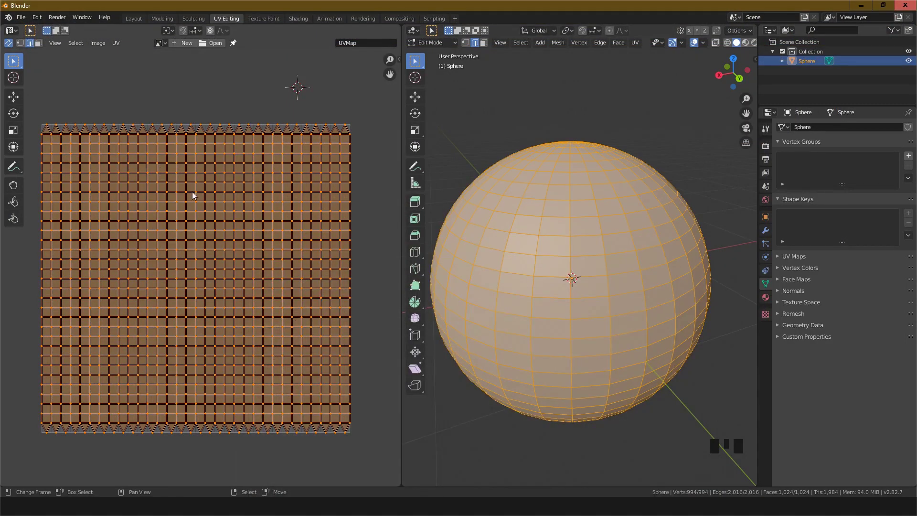
Look through the UV editor's selection and view options and hide its toolbar
{"action": "left_click", "coordinate": [75, 43]}
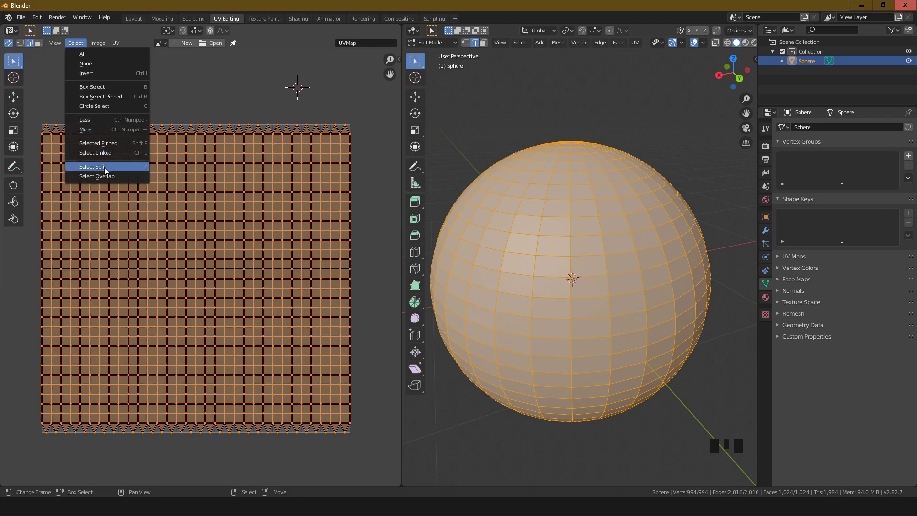
{"action": "mouse_move", "coordinate": [55, 42]}
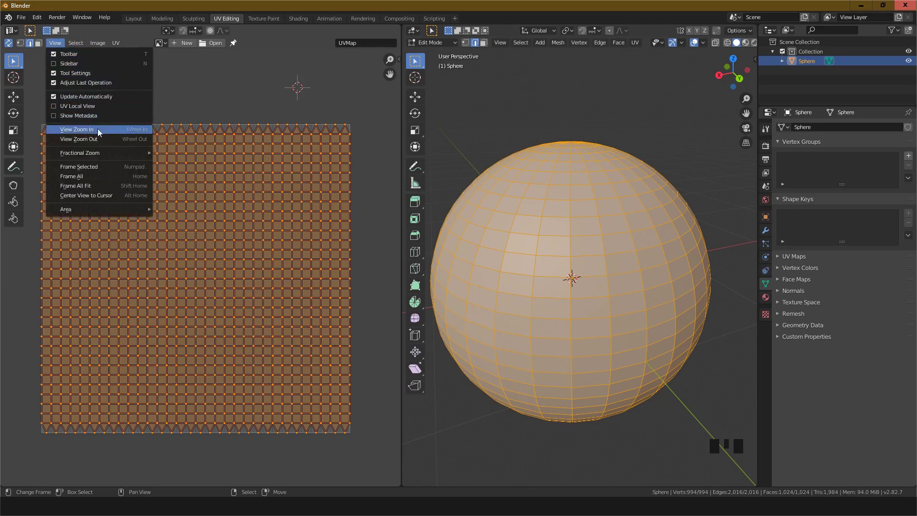
{"action": "mouse_move", "coordinate": [74, 211]}
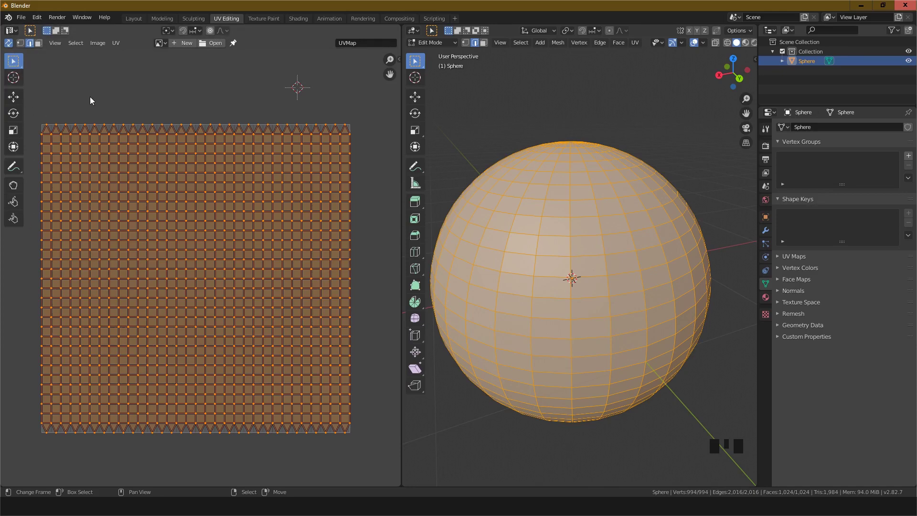
{"action": "key", "text": "t"}
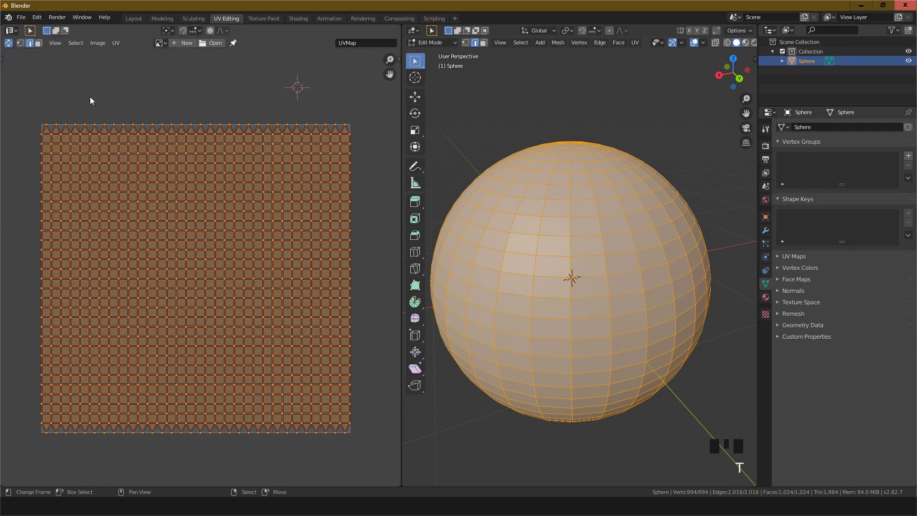
Display the UV editor's toolbar and its sidebar of display, 2D cursor and UDIM grid settings, and hide both again
{"action": "key", "text": "t"}
{"action": "key", "text": "t"}
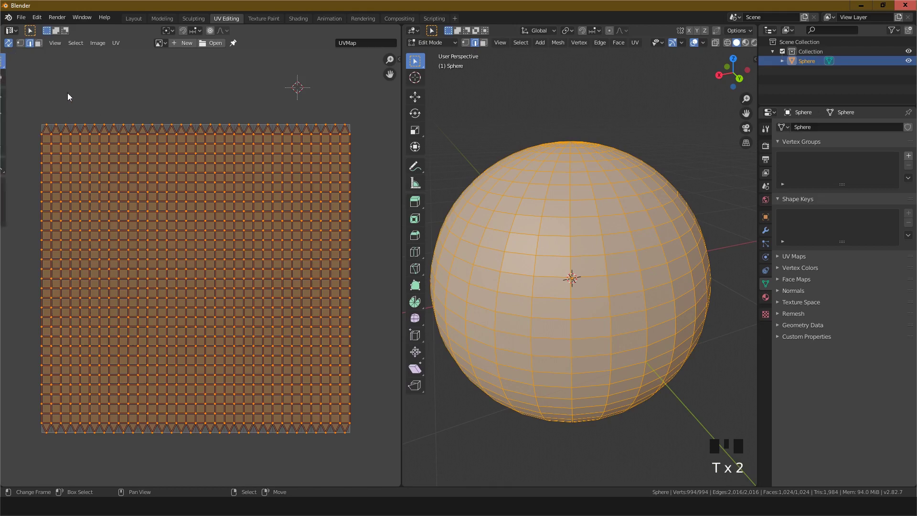
{"action": "left_click", "coordinate": [3, 59]}
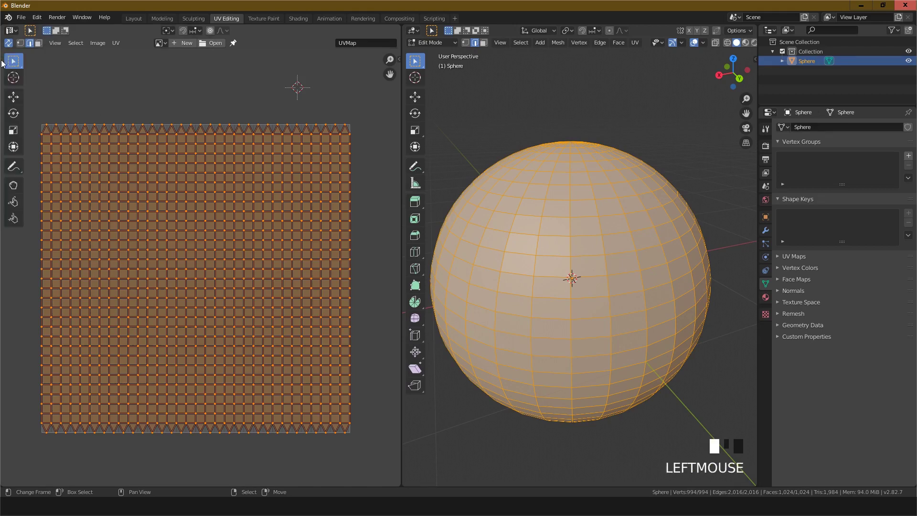
{"action": "left_click", "coordinate": [399, 61]}
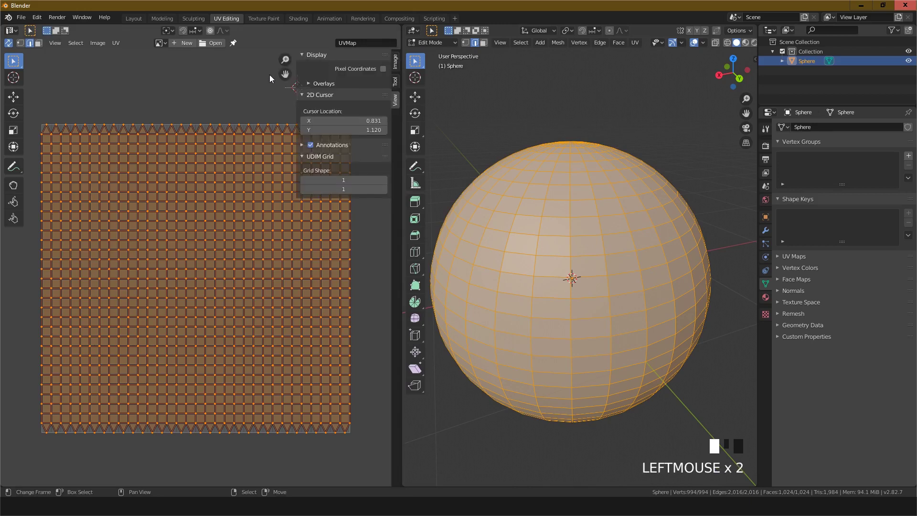
{"action": "key", "text": "t"}
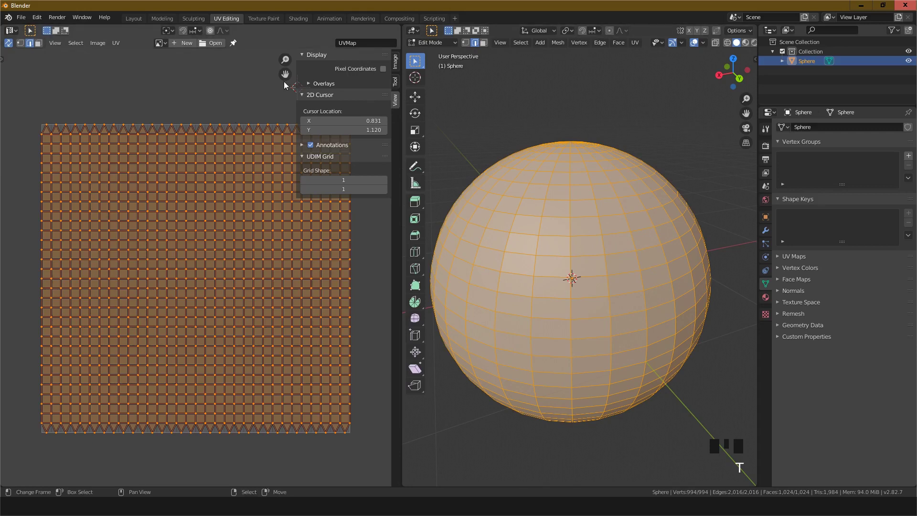
{"action": "key", "text": "n"}
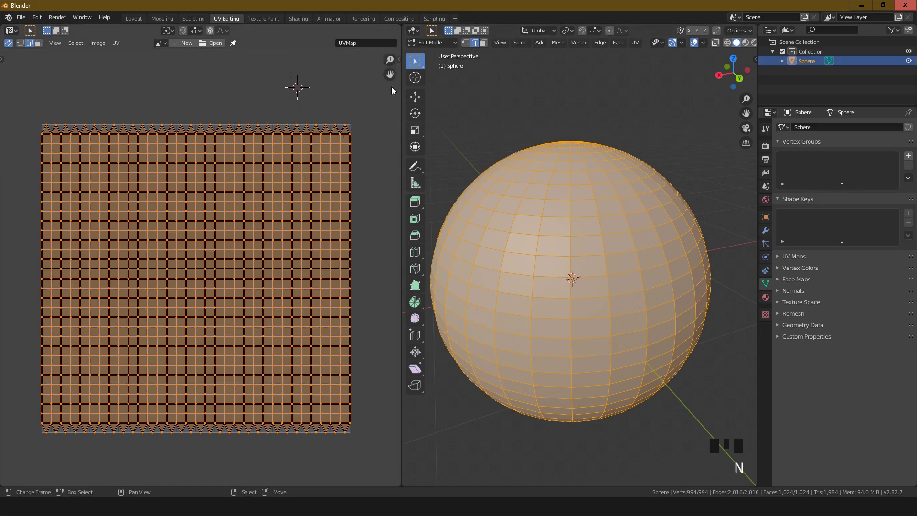
Turn off UV sync selection in the UV editor so UVs can be selected independently of the mesh
{"action": "scroll", "coordinate": [176, 117], "scroll_direction": "down", "scroll_amount": 2}
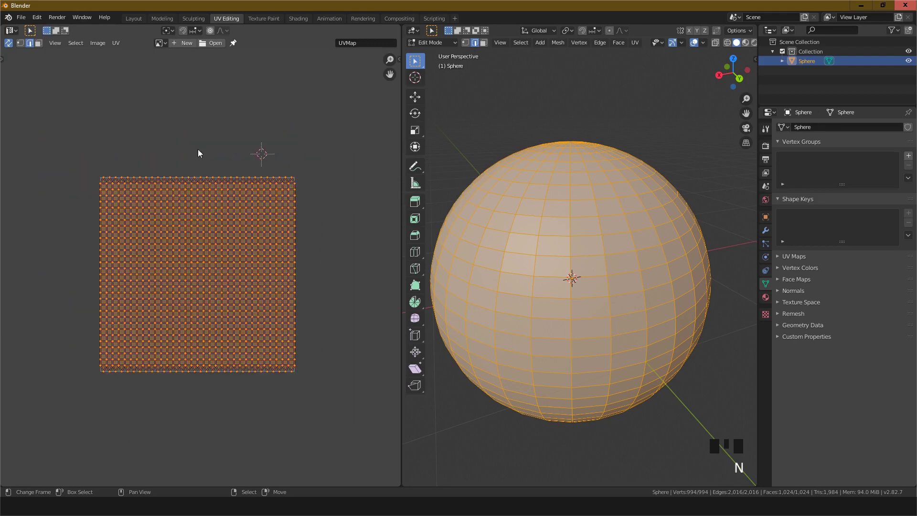
{"action": "scroll", "coordinate": [146, 215], "scroll_direction": "up", "scroll_amount": 2}
{"action": "scroll", "coordinate": [146, 213], "scroll_direction": "down", "scroll_amount": 2}
{"action": "left_click", "coordinate": [8, 42]}
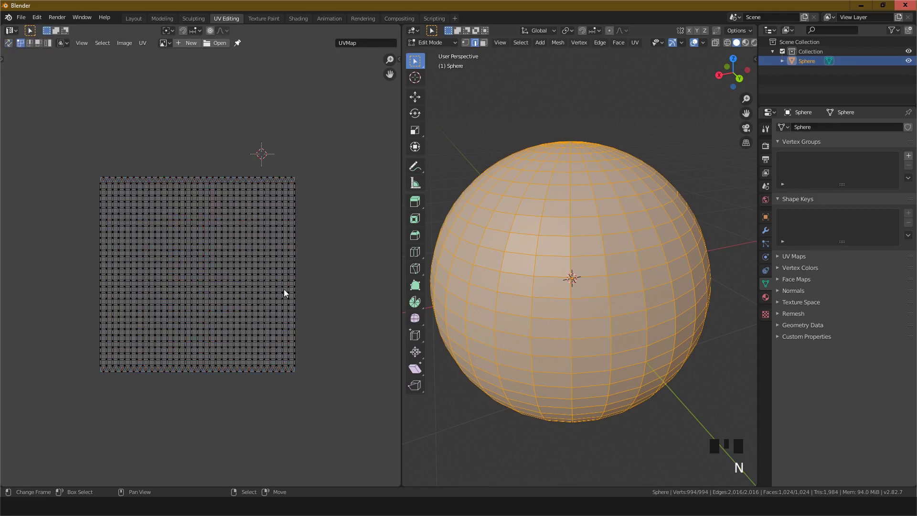